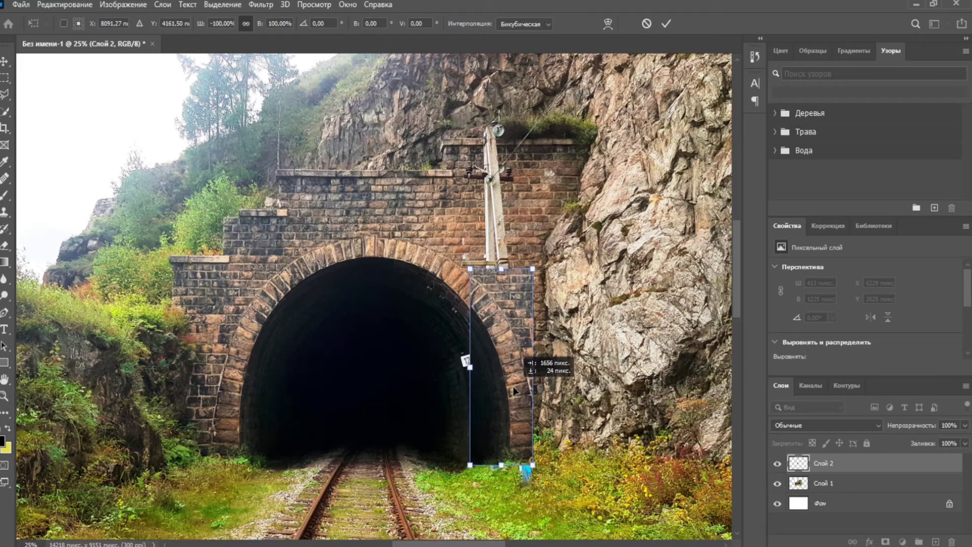
# Commit the mirrored brickwork patch on Слой 2 and blend its edges into the tunnel's right side using a layer mask and 400 px brush.
pyautogui.click(5, 64)
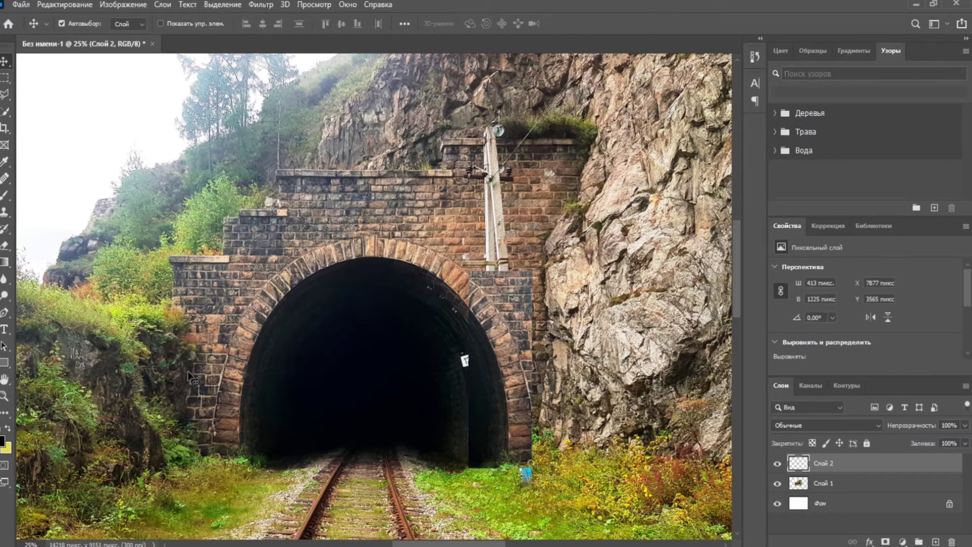
pyautogui.click(885, 541)
pyautogui.press('b')
pyautogui.press('[')
pyautogui.press('[')
pyautogui.press('[')
pyautogui.press('[')
pyautogui.press('[')
pyautogui.press('[')
pyautogui.press('[')
pyautogui.press('[')
pyautogui.press('[')
pyautogui.press('[')
pyautogui.press('[')
pyautogui.press('[')
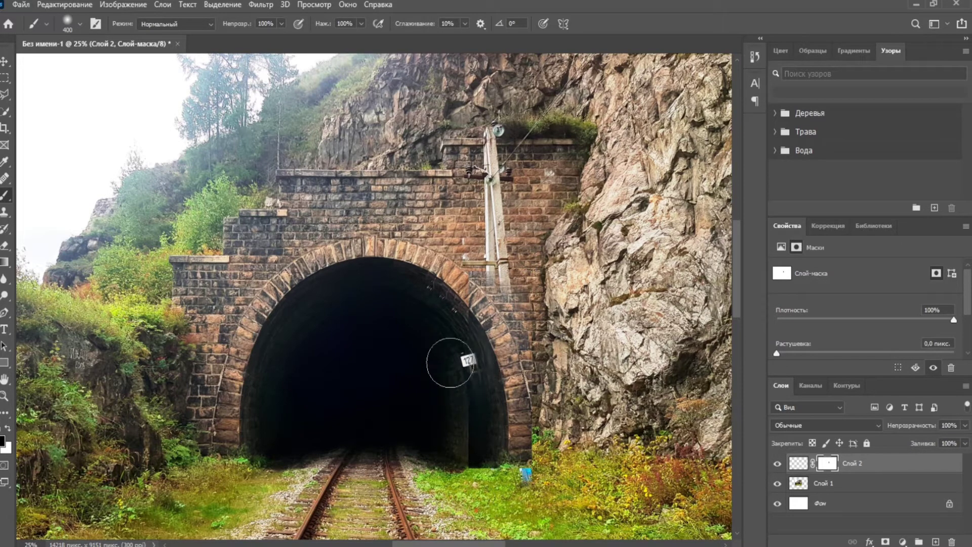
pyautogui.moveTo(452, 380); pyautogui.dragTo(458, 443)
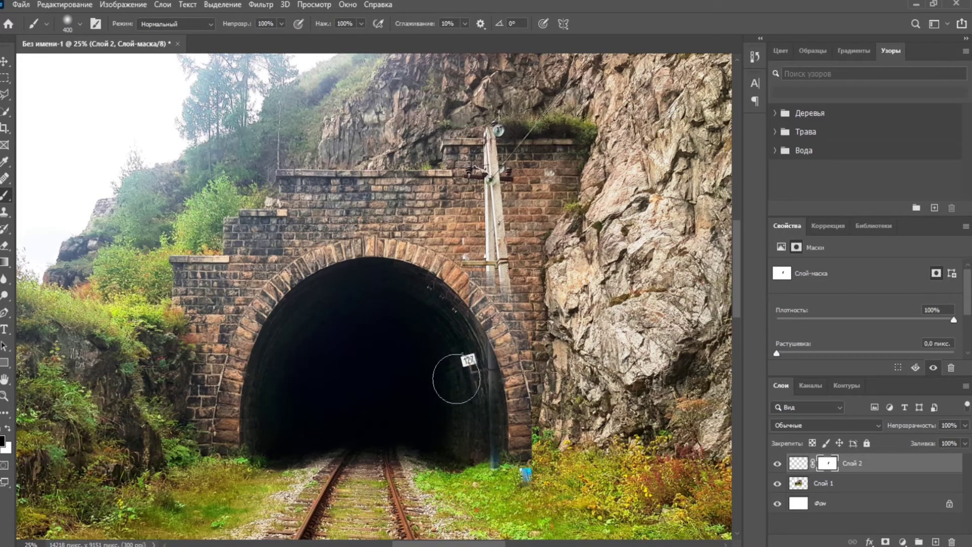
# Touch up Слой 2's mask in white along the patched side of the tunnel with a 100 px brush.
pyautogui.scroll(2, 458, 376)
pyautogui.press('x')
pyautogui.press('space')
pyautogui.moveTo(551, 446)
pyautogui.mouseDown()
pyautogui.moveTo(548, 524)
pyautogui.moveTo(521, 202)
pyautogui.mouseUp()
pyautogui.moveTo(522, 231)
pyautogui.mouseDown()
pyautogui.moveTo(528, 379)
pyautogui.moveTo(500, 461)
pyautogui.mouseUp()
pyautogui.press('space')
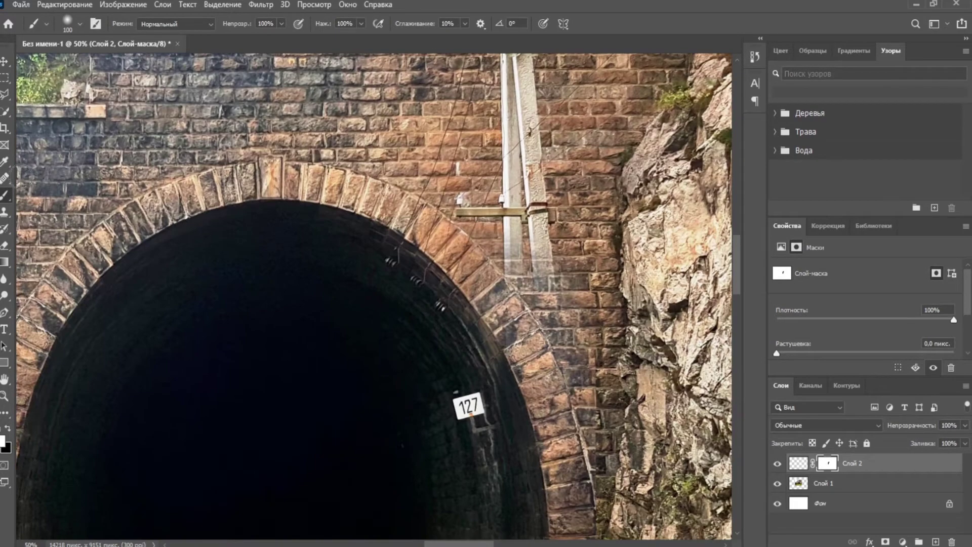
# Merge Слой 1 and the masked Слой 2 into a single layer.
pyautogui.press('j')
pyautogui.click(795, 484)
pyautogui.keyDown('shift'); pyautogui.click(883, 468); pyautogui.keyUp('shift')
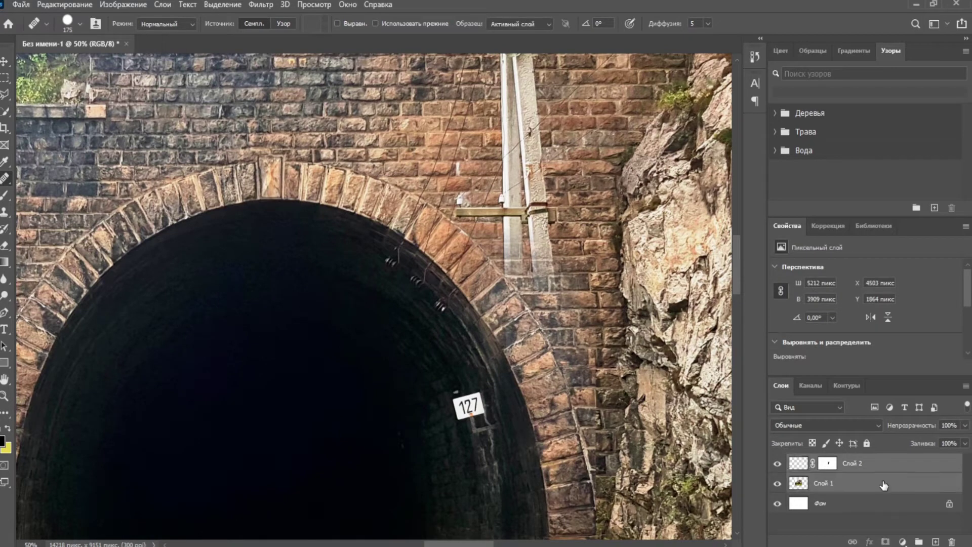
pyautogui.hotkey('ctrl', 'e')
pyautogui.click(398, 147)
pyautogui.press('Return')
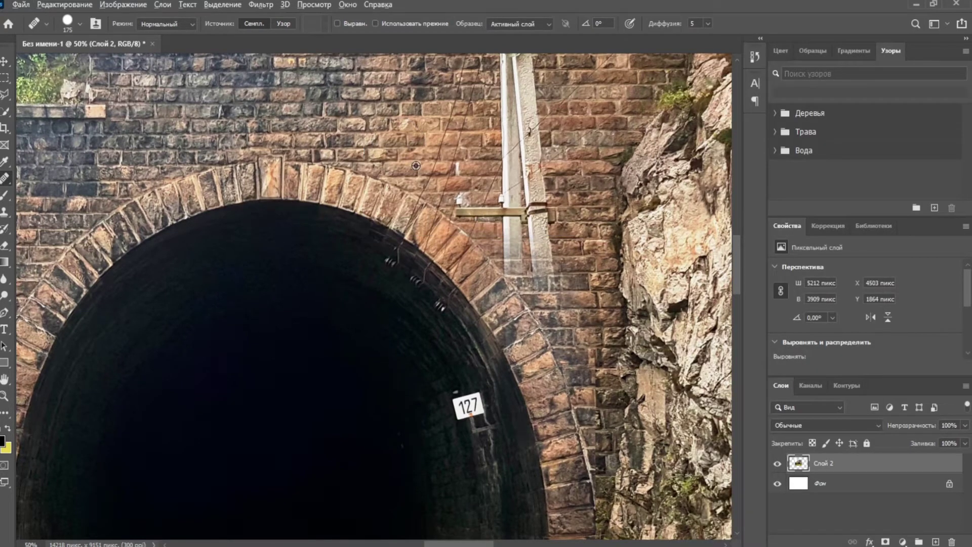
# Remove the utility pole and its crossbar from the brick wall with a 175 px Healing Brush, sampling clean bricks nearby.
pyautogui.moveTo(446, 181)
pyautogui.mouseDown()
pyautogui.moveTo(518, 210)
pyautogui.moveTo(531, 258)
pyautogui.mouseUp()
pyautogui.hotkey('ctrl', 'z')
pyautogui.moveTo(528, 201); pyautogui.dragTo(522, 171)
pyautogui.keyDown('alt'); pyautogui.click(435, 86); pyautogui.keyUp('alt')
pyautogui.moveTo(459, 136)
pyautogui.mouseDown()
pyautogui.moveTo(455, 162)
pyautogui.moveTo(499, 195)
pyautogui.mouseUp()
pyautogui.moveTo(526, 167); pyautogui.dragTo(520, 97)
pyautogui.moveTo(515, 101)
pyautogui.mouseDown()
pyautogui.moveTo(527, 210)
pyautogui.moveTo(528, 178)
pyautogui.mouseUp()
pyautogui.moveTo(496, 214); pyautogui.dragTo(550, 206)
pyautogui.moveTo(590, 240)
pyautogui.mouseDown()
pyautogui.moveTo(631, 297)
pyautogui.moveTo(536, 341)
pyautogui.mouseUp()
pyautogui.moveTo(554, 403)
pyautogui.mouseDown()
pyautogui.moveTo(550, 434)
pyautogui.moveTo(529, 427)
pyautogui.mouseUp()
pyautogui.moveTo(547, 203); pyautogui.dragTo(530, 246)
pyautogui.moveTo(480, 210)
pyautogui.mouseDown()
pyautogui.moveTo(471, 186)
pyautogui.moveTo(565, 186)
pyautogui.mouseUp()
pyautogui.hotkey('ctrl', 'z')
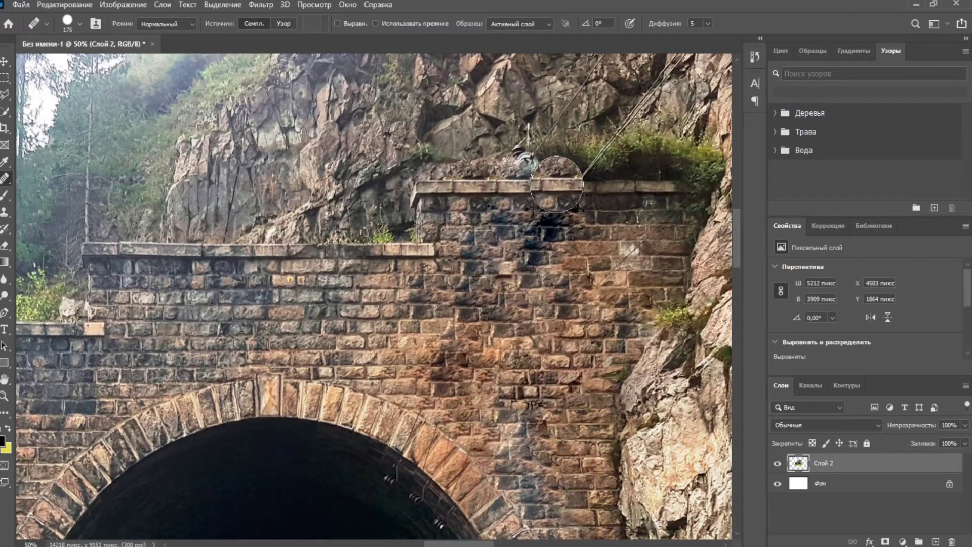
# Reduce the Healing Brush to 70 px and remove the lamp and the wires above the wall's ledge.
pyautogui.press('[')
pyautogui.press('[')
pyautogui.press('[')
pyautogui.press('[')
pyautogui.press('[')
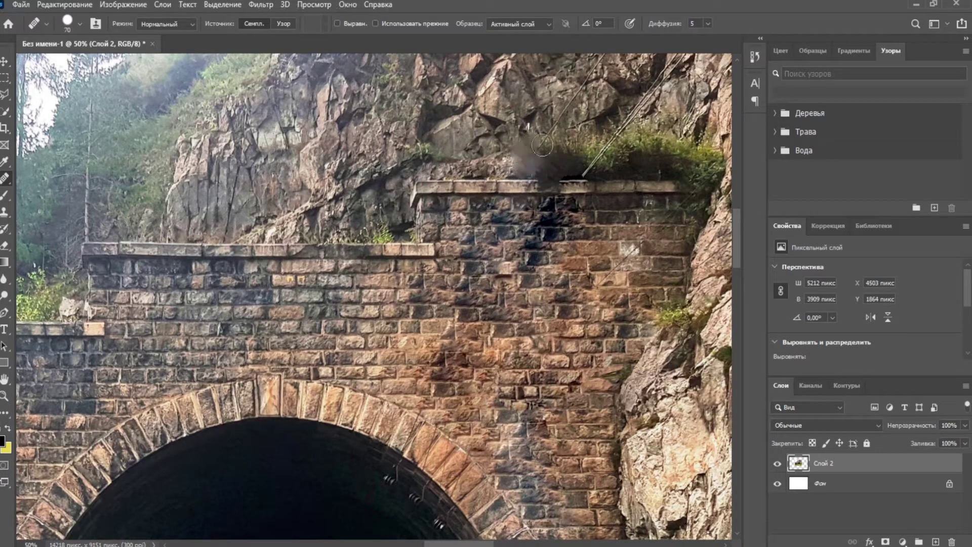
pyautogui.moveTo(612, 135); pyautogui.dragTo(680, 59)
pyautogui.moveTo(680, 57)
pyautogui.mouseDown()
pyautogui.moveTo(575, 237)
pyautogui.moveTo(685, 93)
pyautogui.mouseUp()
pyautogui.moveTo(449, 302); pyautogui.dragTo(605, 93)
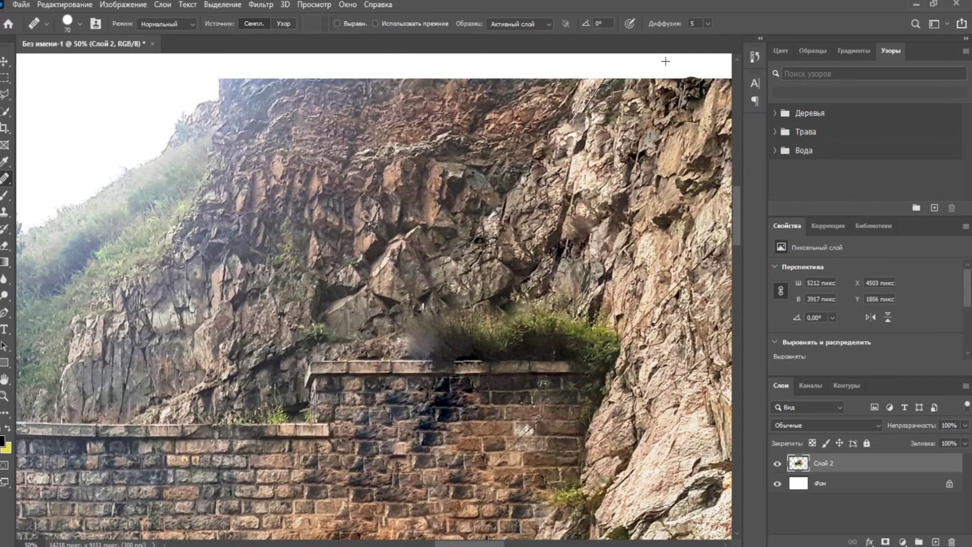
# Remove the wires crossing the rock face with the Healing Brush, sampling clean rock beside them.
pyautogui.moveTo(400, 463); pyautogui.dragTo(148, 448)
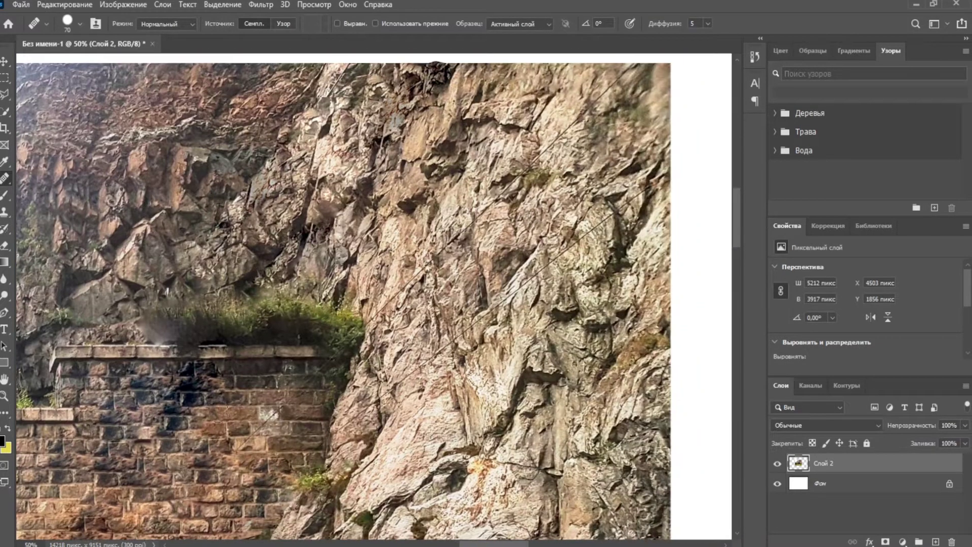
pyautogui.keyDown('alt'); pyautogui.click(375, 290); pyautogui.keyUp('alt')
pyautogui.moveTo(374, 316); pyautogui.dragTo(622, 89)
pyautogui.moveTo(346, 427)
pyautogui.mouseDown()
pyautogui.moveTo(515, 283)
pyautogui.moveTo(629, 209)
pyautogui.mouseUp()
pyautogui.moveTo(407, 513); pyautogui.dragTo(513, 494)
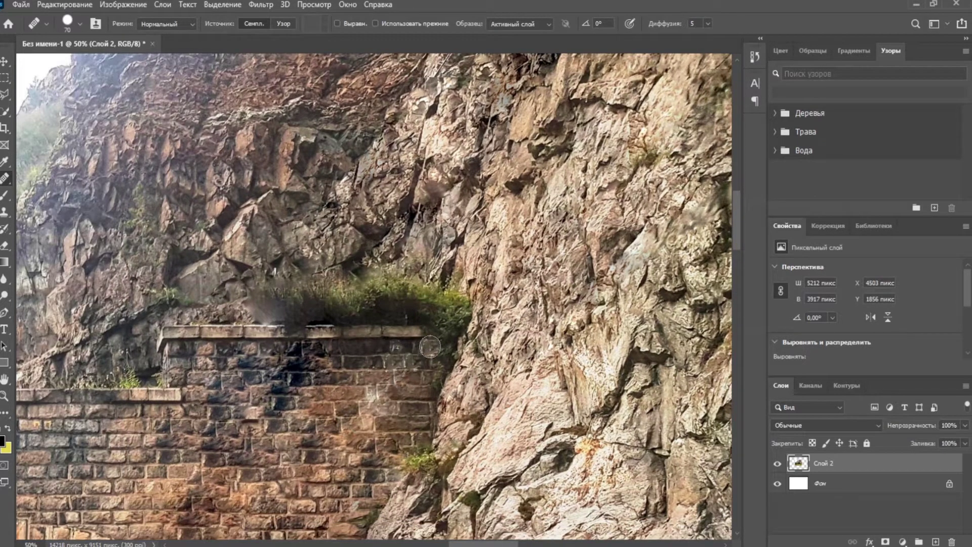
# Heal away the small insulators inside the tunnel arch and the blue object at the tunnel's right base.
pyautogui.scroll(-6, 351, 271)
pyautogui.hscroll(-2, 334, 299)
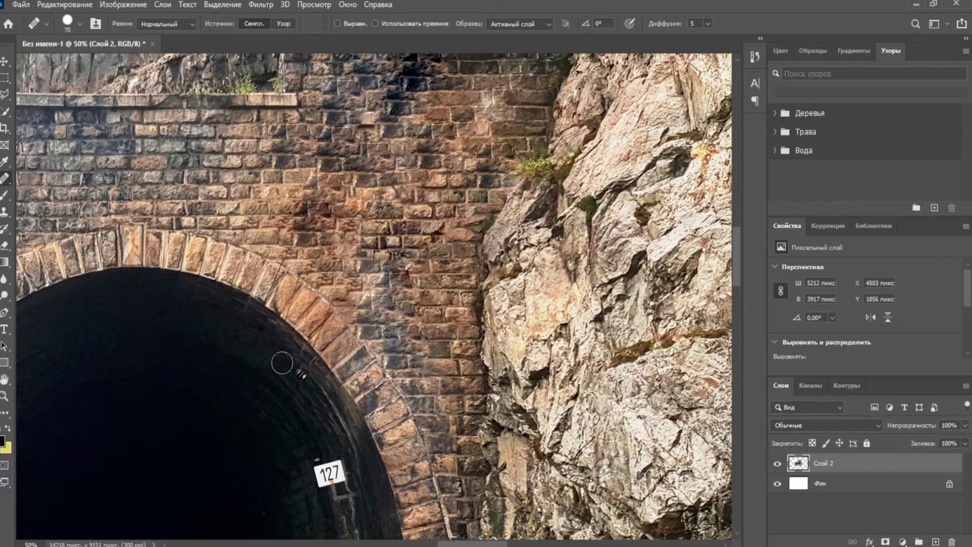
pyautogui.hotkey('ctrl', '-')
pyautogui.hotkey('ctrl', '-')
pyautogui.hotkey('ctrl', '+')
pyautogui.hotkey('ctrl', '+')
pyautogui.moveTo(398, 494); pyautogui.dragTo(257, 302)
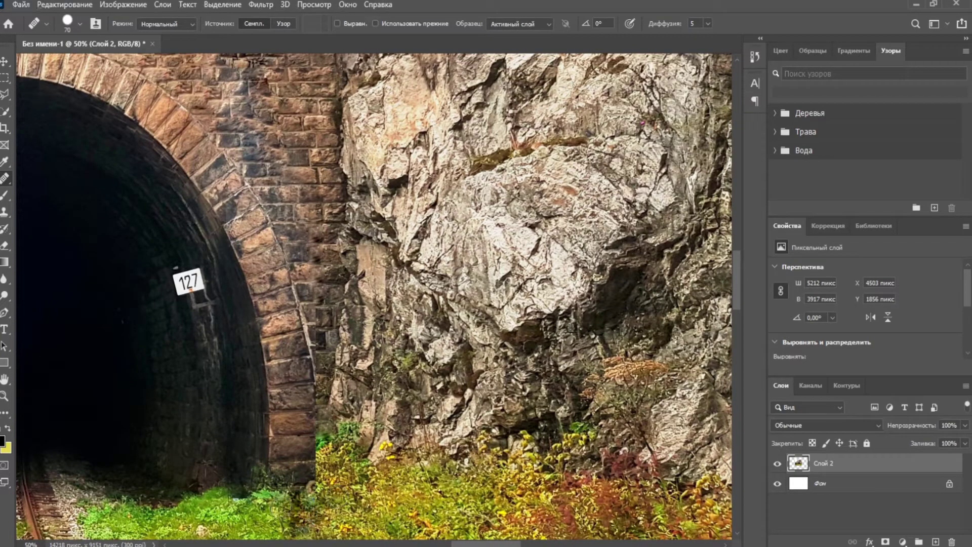
# Open the image 363233.jpg, leaving its colour profile unchanged.
pyautogui.hotkey('ctrl', '-')
pyautogui.hotkey('ctrl', '-')
pyautogui.hotkey('ctrl', '-')
pyautogui.hotkey('ctrl', '-')
pyautogui.moveTo(230, 321); pyautogui.dragTo(287, 380)
pyautogui.click(20, 5)
pyautogui.click(37, 30)
pyautogui.click(290, 96)
pyautogui.doubleClick(290, 96)
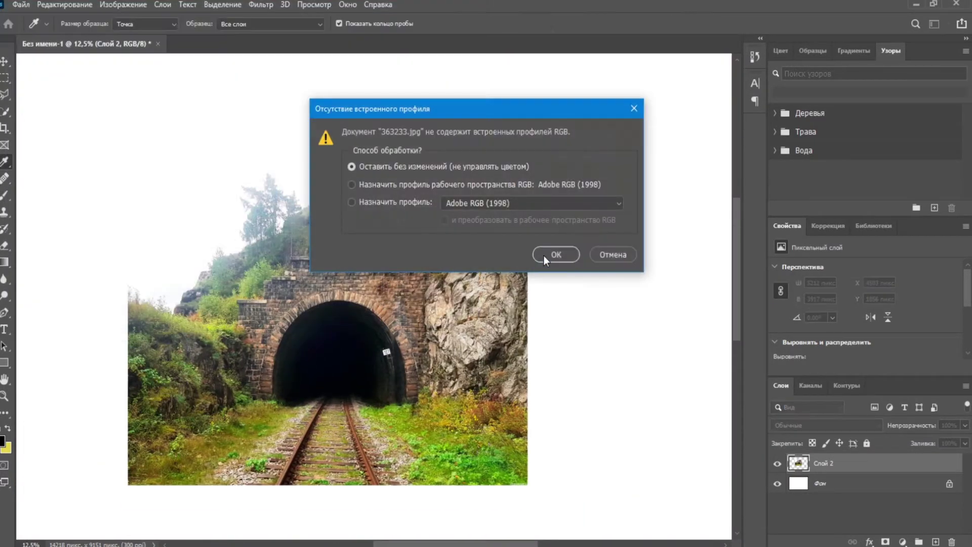
pyautogui.click(546, 255)
# Copy the dragon picture into the tunnel document with the Move tool and close the source image.
pyautogui.moveTo(212, 44); pyautogui.dragTo(402, 112)
pyautogui.click(4, 61)
pyautogui.moveTo(486, 314); pyautogui.dragTo(318, 357)
pyautogui.click(880, 113)
# Scale the dragon picture down with Free Transform and position it inside the tunnel opening.
pyautogui.hotkey('ctrl', 't')
pyautogui.moveTo(273, 318); pyautogui.dragTo(285, 332)
pyautogui.moveTo(326, 374); pyautogui.dragTo(335, 372)
pyautogui.hotkey('ctrl', '+')
pyautogui.hotkey('ctrl', '+')
pyautogui.hotkey('ctrl', '+')
pyautogui.hotkey('ctrl', '+')
pyautogui.moveTo(221, 358); pyautogui.dragTo(342, 106)
pyautogui.moveTo(347, 291); pyautogui.dragTo(351, 278)
pyautogui.press('Return')
# Add an inverted layer mask to the dragon layer and reveal only the dragon's face with a soft white brush.
pyautogui.click(886, 541)
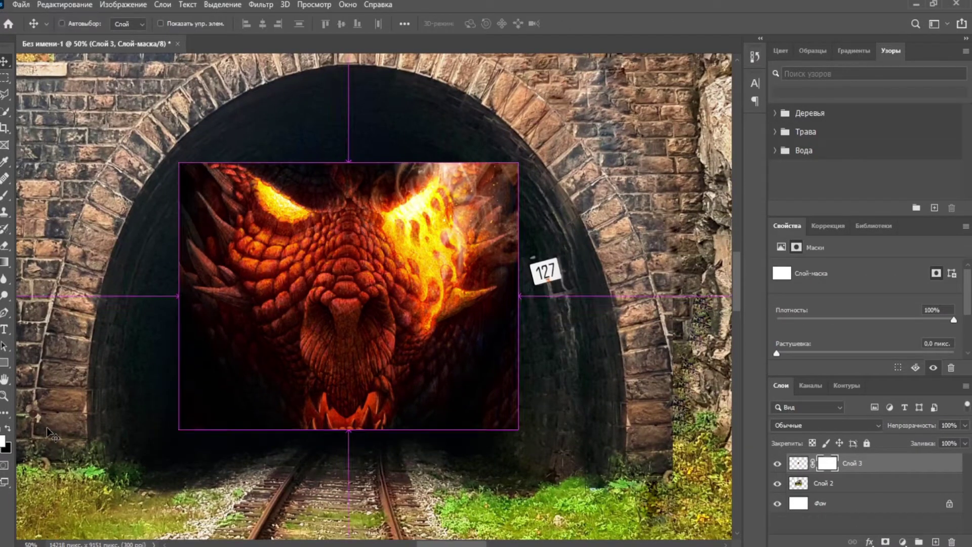
pyautogui.hotkey('ctrl', 'i')
pyautogui.press('b')
pyautogui.press(']')
pyautogui.press(']')
pyautogui.press(']')
pyautogui.press(']')
pyautogui.press(']')
pyautogui.press(']')
pyautogui.press(']')
pyautogui.press(']')
pyautogui.moveTo(350, 287)
pyautogui.mouseDown()
pyautogui.moveTo(374, 258)
pyautogui.moveTo(339, 344)
pyautogui.moveTo(286, 326)
pyautogui.mouseUp()
# Hide the leftover hard edges around the dragon's face by painting black on its mask, and enlarge the brush to 900 px.
pyautogui.click(8, 429)
pyautogui.press('[')
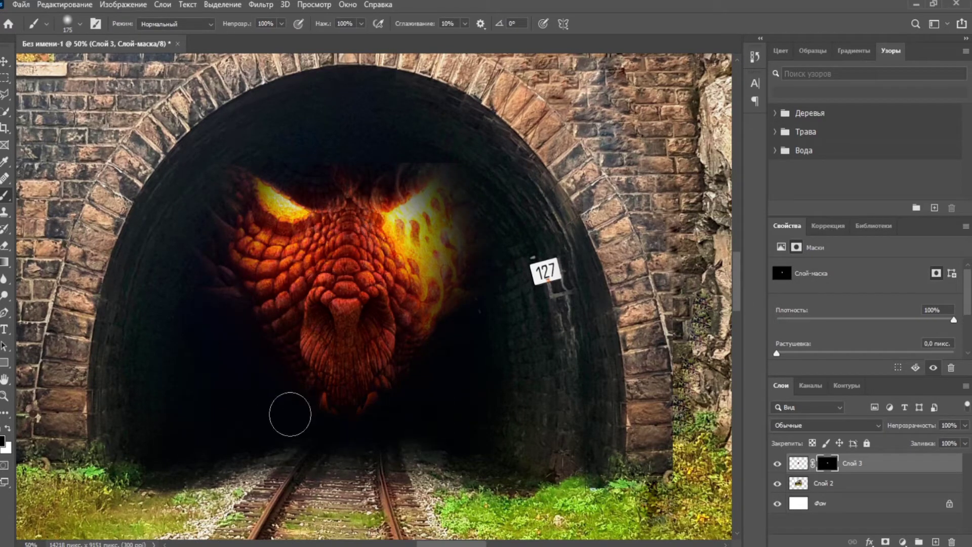
pyautogui.press(']')
pyautogui.press(']')
pyautogui.press(']')
pyautogui.press(']')
pyautogui.press(']')
pyautogui.press(']')
pyautogui.press(']')
pyautogui.press(']')
pyautogui.press(']')
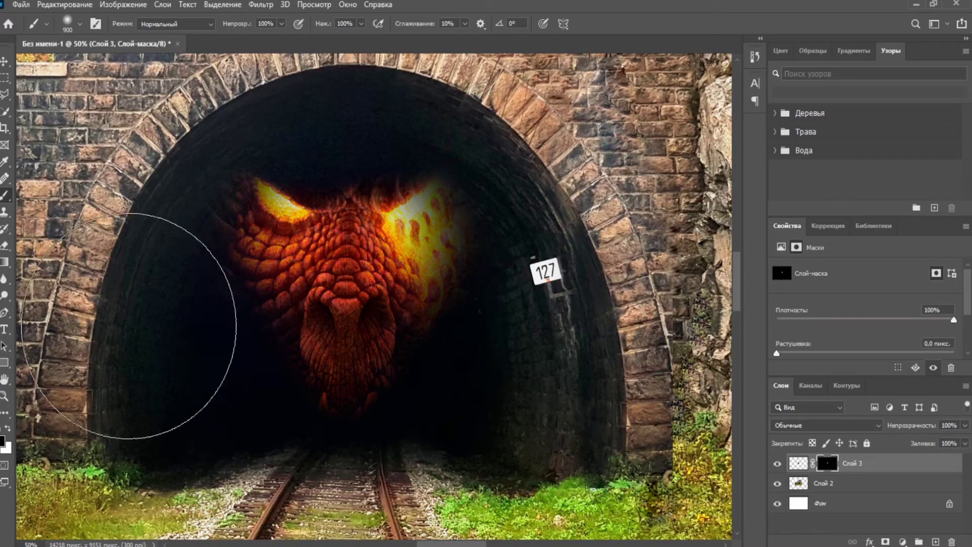
# Create a new layer above the dragon and paint black over the tunnel's interior.
pyautogui.hotkey('ctrl', '-')
pyautogui.hotkey('ctrl', '-')
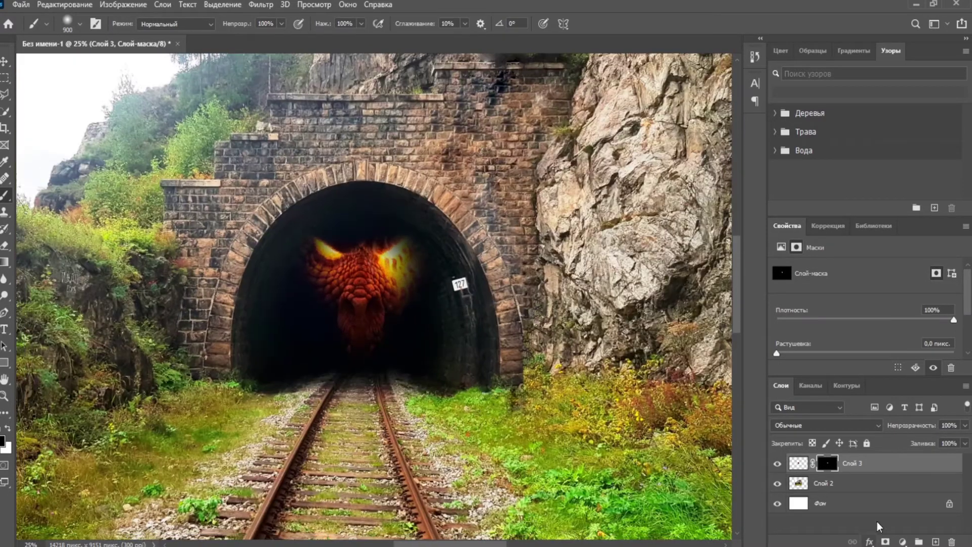
pyautogui.hotkey('ctrl', 'shift', 'alt', 'n')
pyautogui.moveTo(321, 238)
pyautogui.mouseDown()
pyautogui.moveTo(289, 340)
pyautogui.moveTo(414, 282)
pyautogui.moveTo(442, 346)
pyautogui.mouseUp()
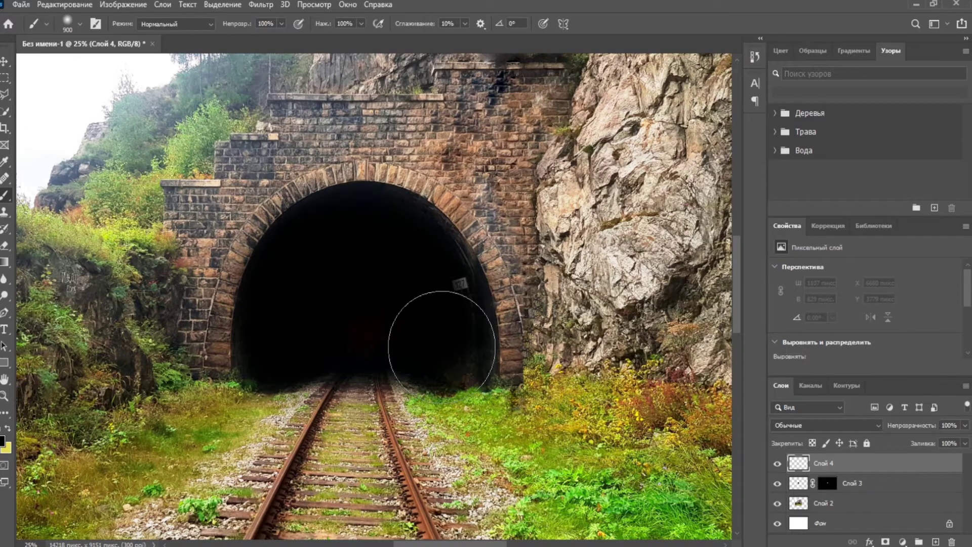
# Split the underlying layer's dark Blend If slider to 0/75 for Слой 4 and set the layer's opacity to 80%.
pyautogui.doubleClick(890, 464)
pyautogui.moveTo(609, 390); pyautogui.dragTo(652, 391)
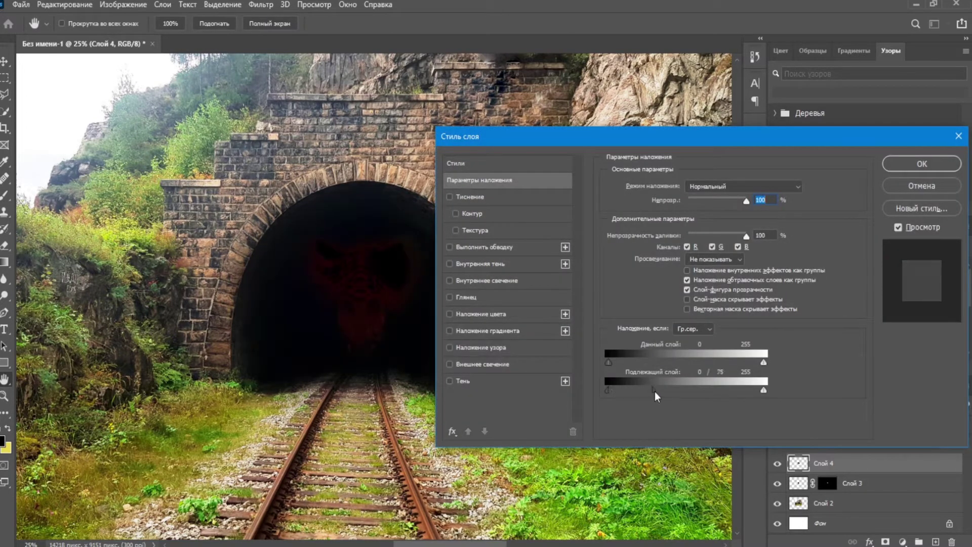
pyautogui.click(922, 164)
pyautogui.click(965, 426)
pyautogui.moveTo(965, 441); pyautogui.dragTo(953, 444)
# Add a mask to Слой 4 and paint black over both dragon eyes with a 45 px brush to reveal their glow.
pyautogui.click(885, 541)
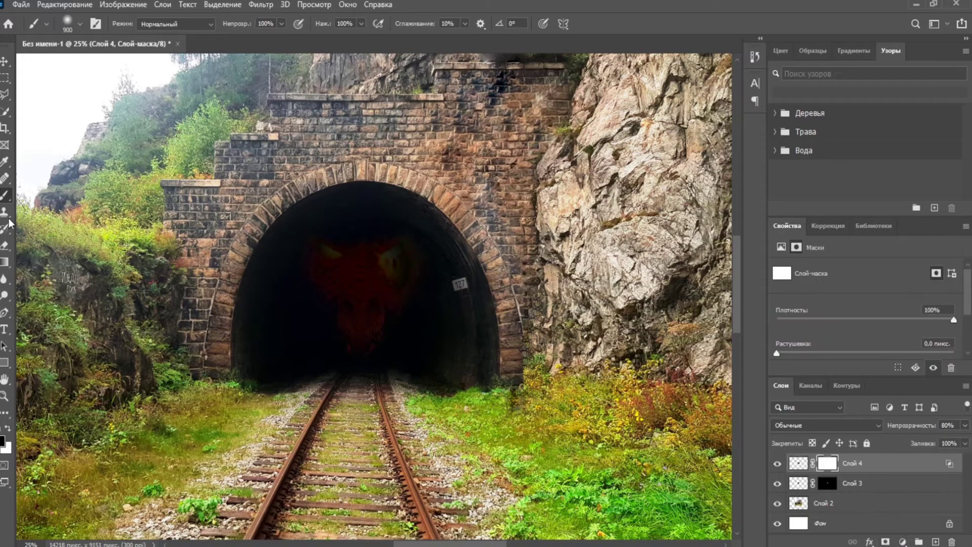
pyautogui.scroll(4, 382, 248)
pyautogui.press('[')
pyautogui.press('[')
pyautogui.press('[')
pyautogui.press('[')
pyautogui.press('[')
pyautogui.press('[')
pyautogui.press('[')
pyautogui.press('[')
pyautogui.press('[')
pyautogui.press('[')
pyautogui.press('[')
pyautogui.press('[')
pyautogui.moveTo(450, 244)
pyautogui.mouseDown()
pyautogui.moveTo(381, 278)
pyautogui.moveTo(448, 259)
pyautogui.moveTo(469, 284)
pyautogui.moveTo(445, 324)
pyautogui.moveTo(413, 289)
pyautogui.moveTo(431, 252)
pyautogui.mouseUp()
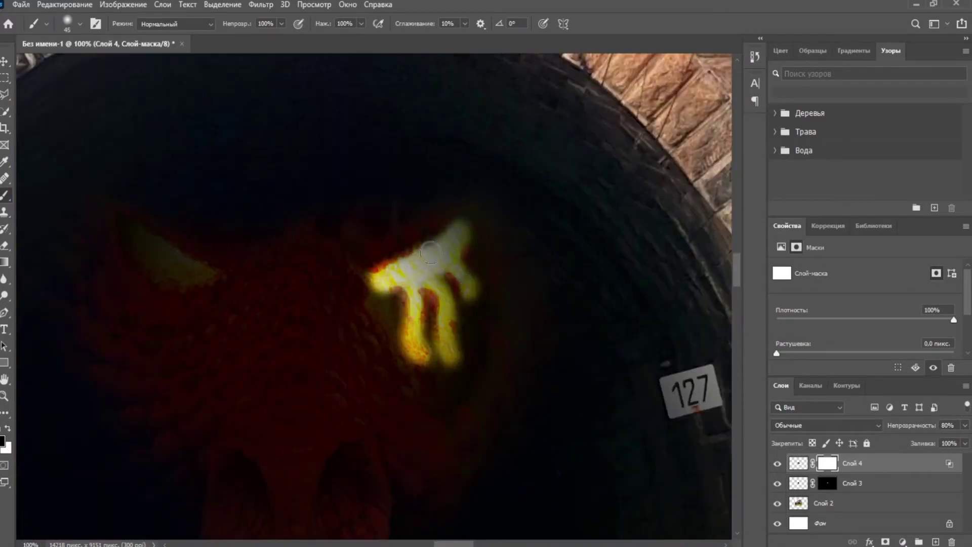
pyautogui.moveTo(124, 225)
pyautogui.mouseDown()
pyautogui.moveTo(201, 271)
pyautogui.moveTo(139, 226)
pyautogui.mouseUp()
# Lower the opacity of Слой 4 to 60%.
pyautogui.hotkey('ctrl', '-')
pyautogui.hotkey('ctrl', '-')
pyautogui.hotkey('ctrl', '-')
pyautogui.hotkey('ctrl', '-')
pyautogui.hotkey('ctrl', '-')
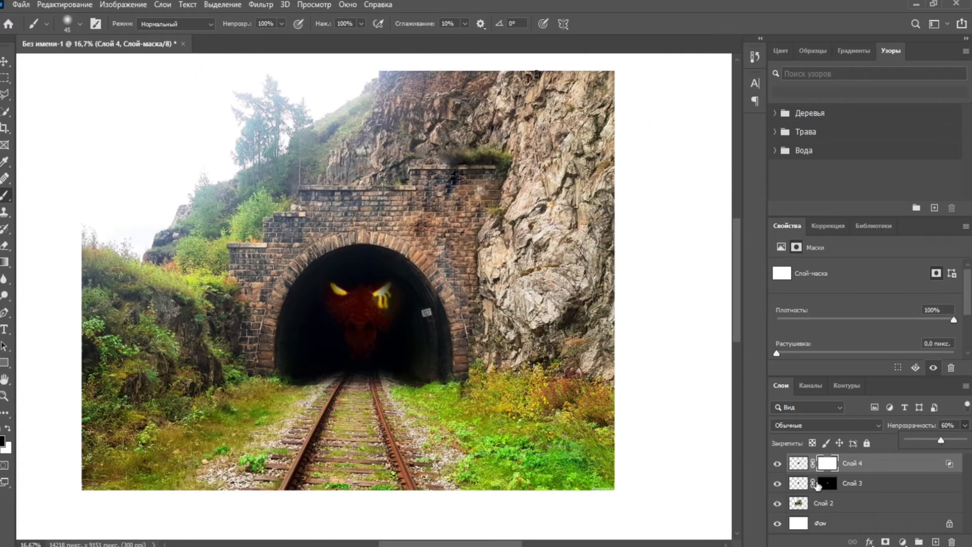
# Clip a Hue/Saturation adjustment to the dragon layer with hue -23, saturation -20 and lightness -22.
pyautogui.click(798, 483)
pyautogui.click(902, 541)
pyautogui.click(900, 417)
pyautogui.click(865, 318)
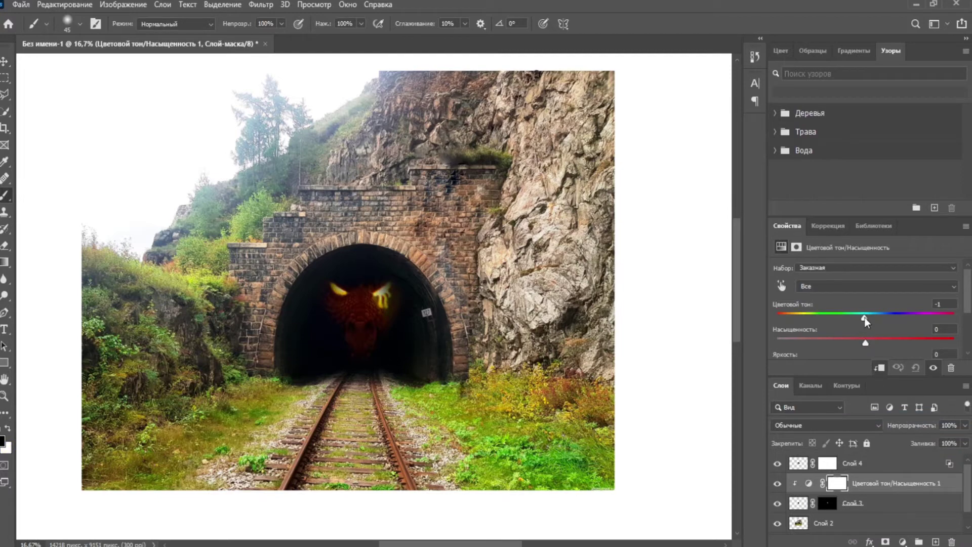
pyautogui.scroll(-1, 849, 349)
pyautogui.click(846, 355)
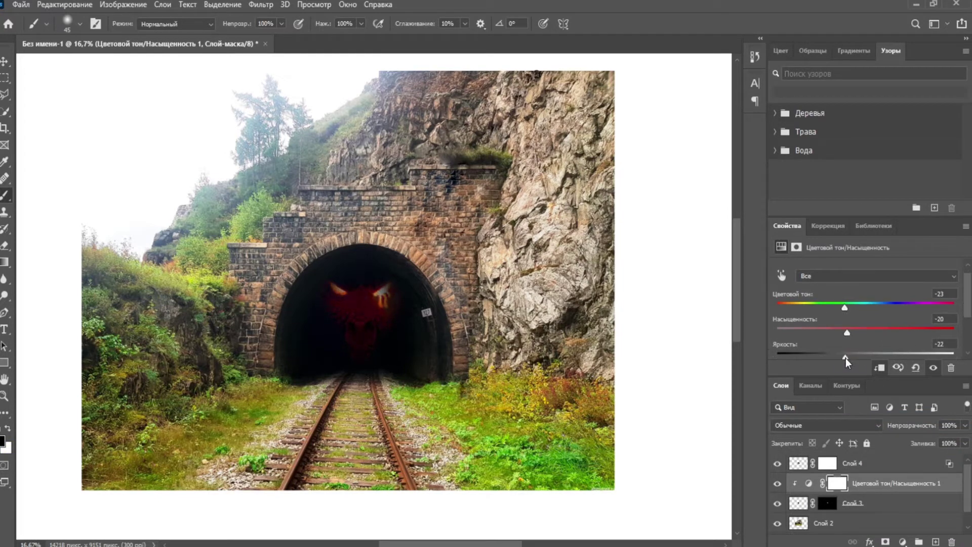
# Select the white sky on Слой 2 with the Magic Wand and accept the selection in Select and Mask with default settings.
pyautogui.moveTo(738, 307); pyautogui.dragTo(746, 280)
pyautogui.scroll(-1, 818, 502)
pyautogui.click(817, 506)
pyautogui.rightClick(5, 111)
pyautogui.click(51, 139)
pyautogui.click(137, 230)
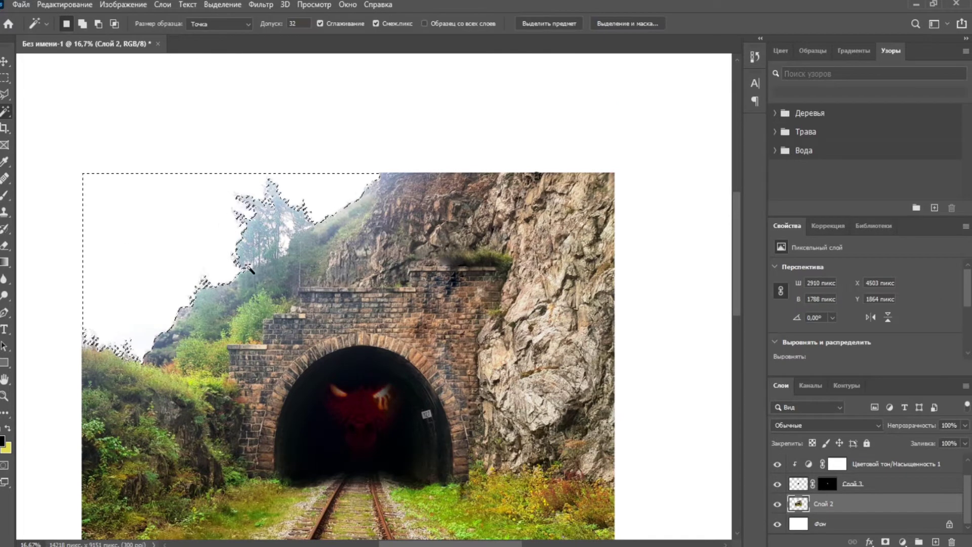
pyautogui.hotkey('alt', 'ctrl', 'r')
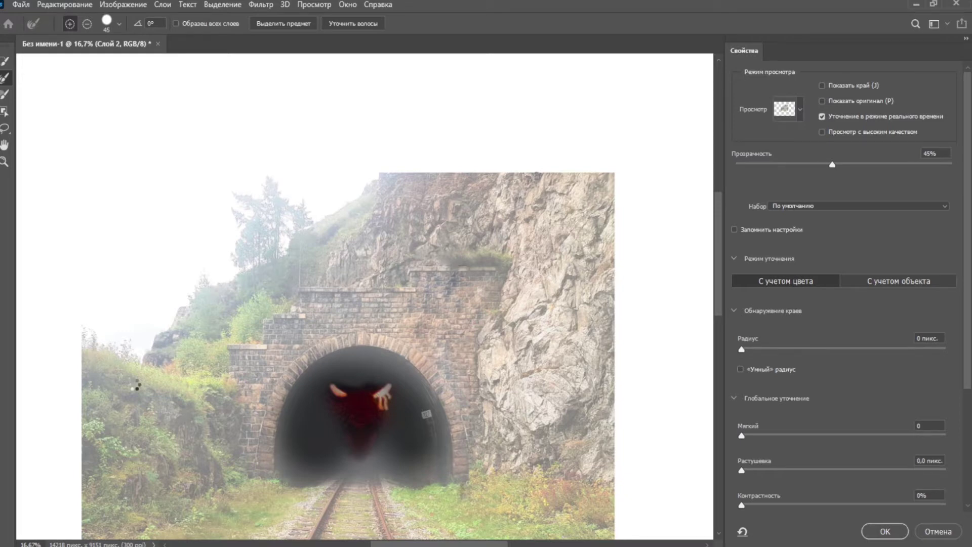
pyautogui.click(895, 532)
# Extend the sky selection into the gaps around the tree with a 24 px Quick Selection brush.
pyautogui.rightClick(6, 111)
pyautogui.click(56, 124)
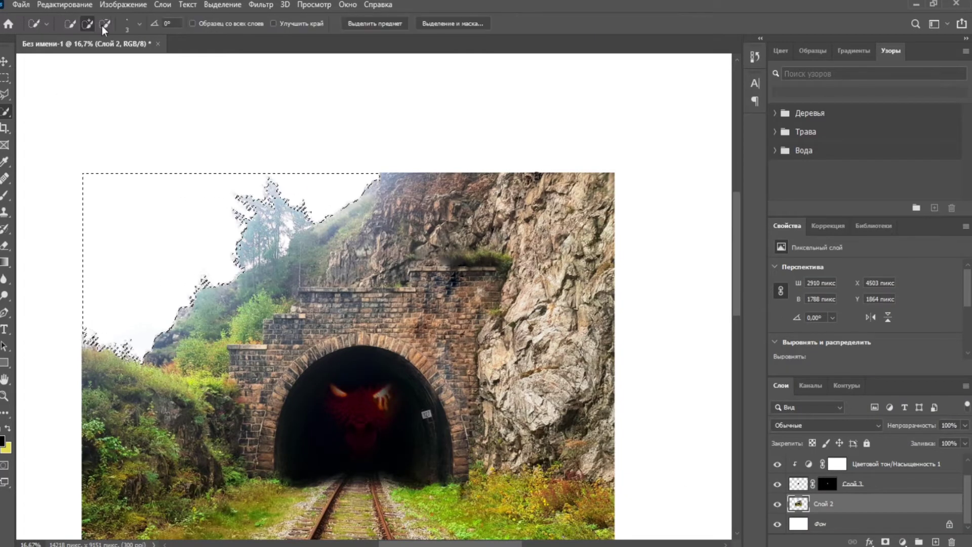
pyautogui.click(139, 24)
pyautogui.click(84, 58)
pyautogui.moveTo(287, 230); pyautogui.dragTo(284, 249)
pyautogui.click(263, 261)
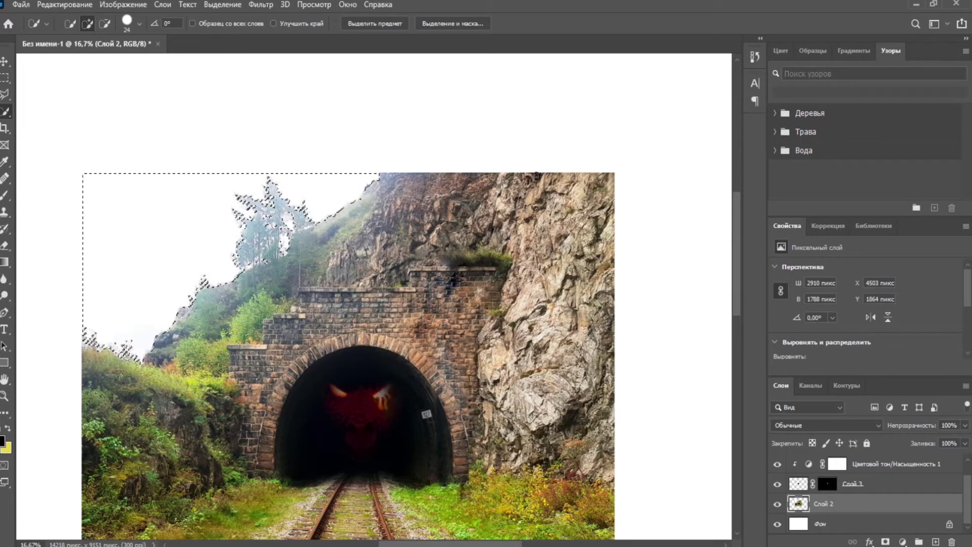
pyautogui.click(886, 542)
pyautogui.hotkey('ctrl', 'z')
pyautogui.hotkey('ctrl', 'd')
# Add a Color Lookup adjustment with the NightFromDay.CUBE 3DLUT clipped to Слой 2.
pyautogui.click(903, 541)
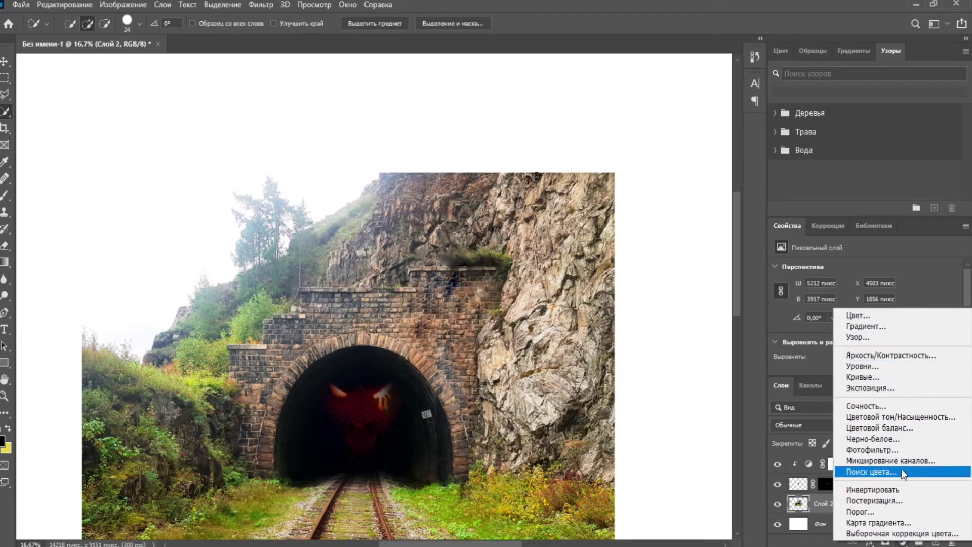
pyautogui.click(902, 469)
pyautogui.click(905, 269)
pyautogui.click(861, 349)
pyautogui.click(879, 368)
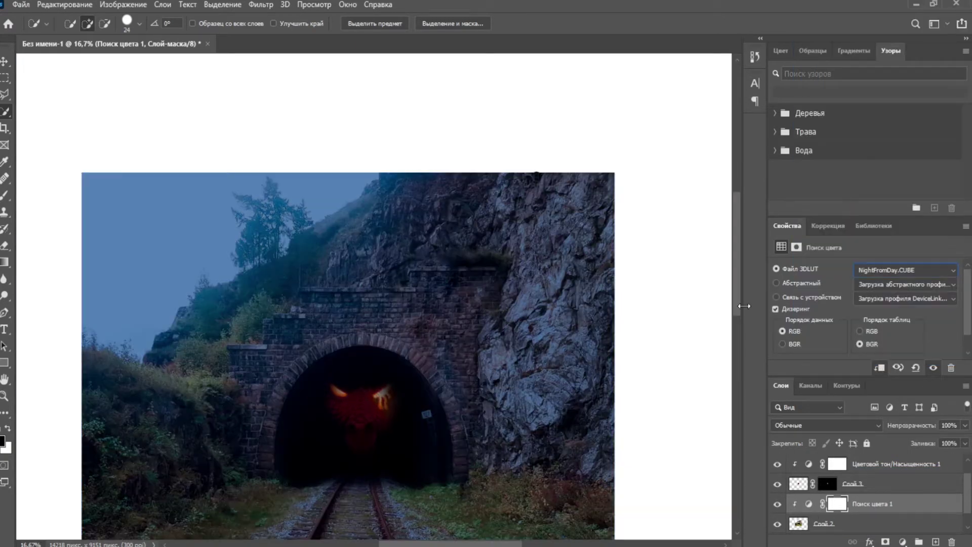
# Lower the Color Lookup's opacity, duplicate it as a second clipped adjustment, and set the copy's opacity to 96%.
pyautogui.click(965, 425)
pyautogui.moveTo(963, 439); pyautogui.dragTo(949, 439)
pyautogui.click(809, 506)
pyautogui.hotkey('ctrl', 'j')
pyautogui.click(879, 367)
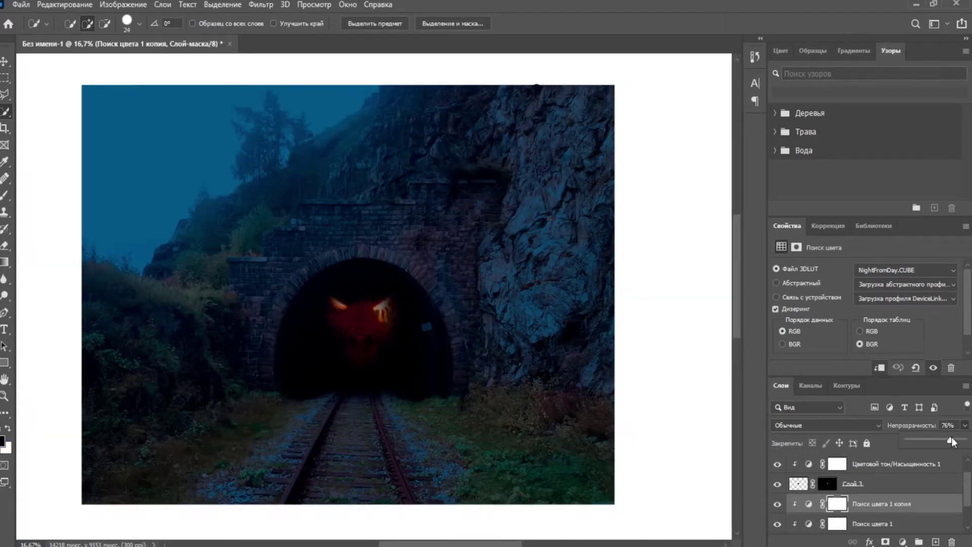
pyautogui.moveTo(952, 439); pyautogui.dragTo(964, 439)
# Open the kisspng-bird-flight-swallow image without colour management, copy its flock into the tunnel composite and close the source image.
pyautogui.press('b')
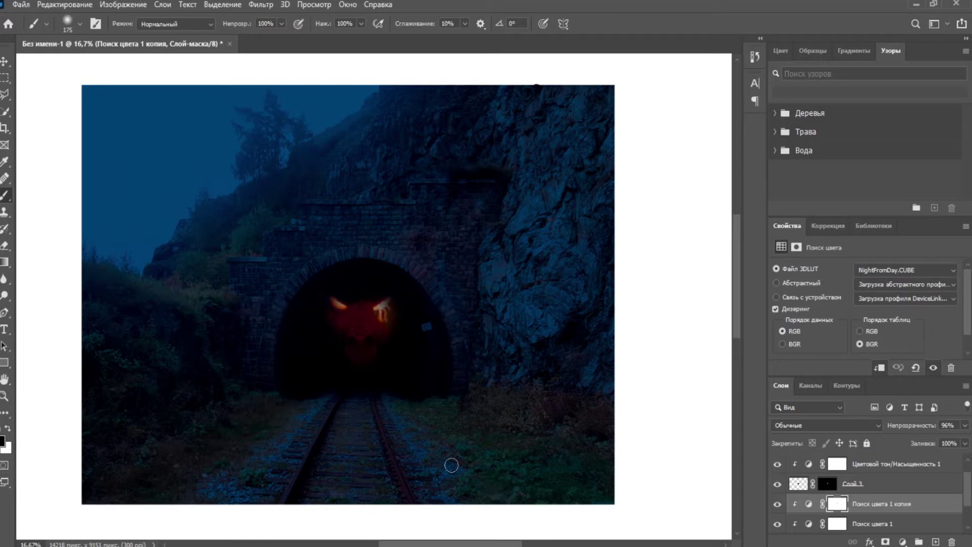
pyautogui.hotkey('alt', '[')
pyautogui.click(21, 5)
pyautogui.click(32, 27)
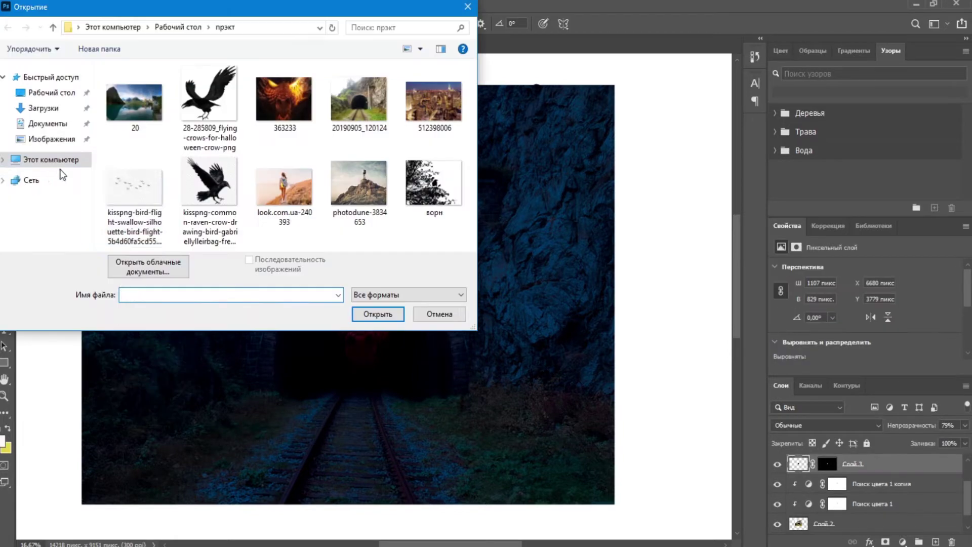
pyautogui.click(134, 190)
pyautogui.click(378, 315)
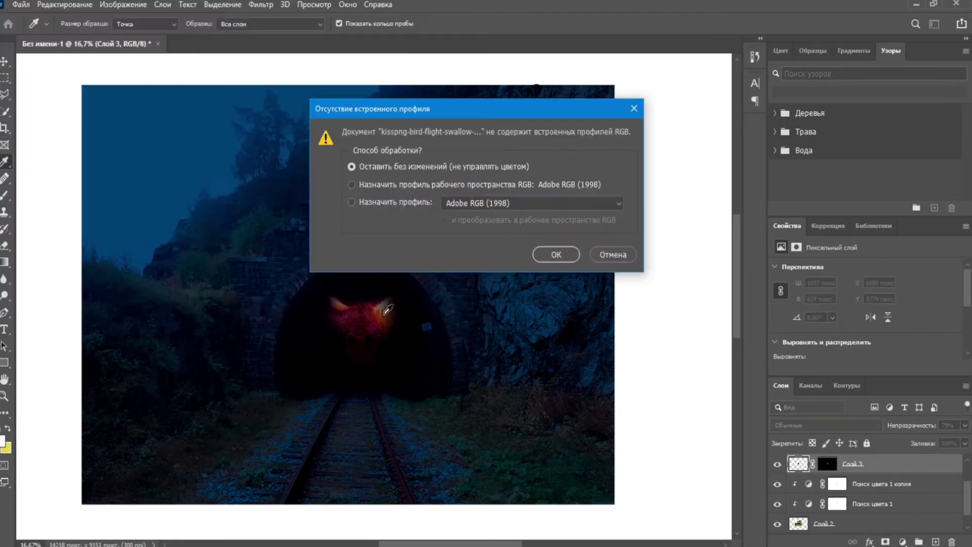
pyautogui.click(555, 254)
pyautogui.moveTo(425, 254); pyautogui.dragTo(238, 189)
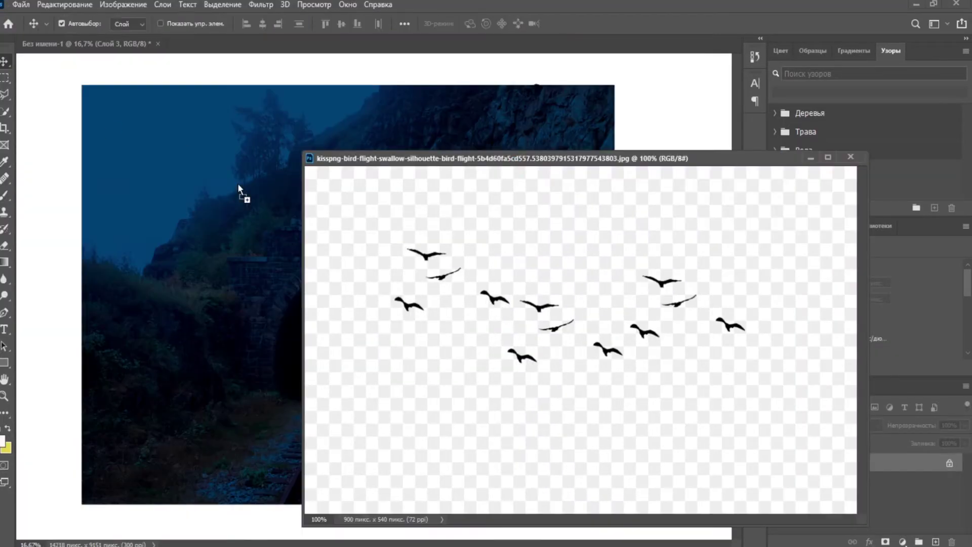
pyautogui.click(850, 157)
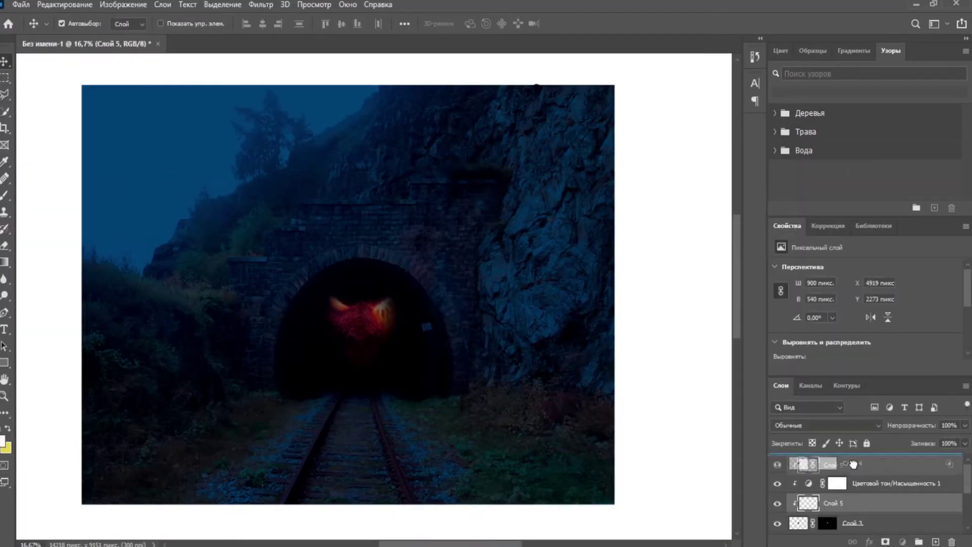
# Set the bird layer Слой 5 to the Затемнение blend mode and enlarge, rotate and position the flock in the sky.
pyautogui.click(852, 426)
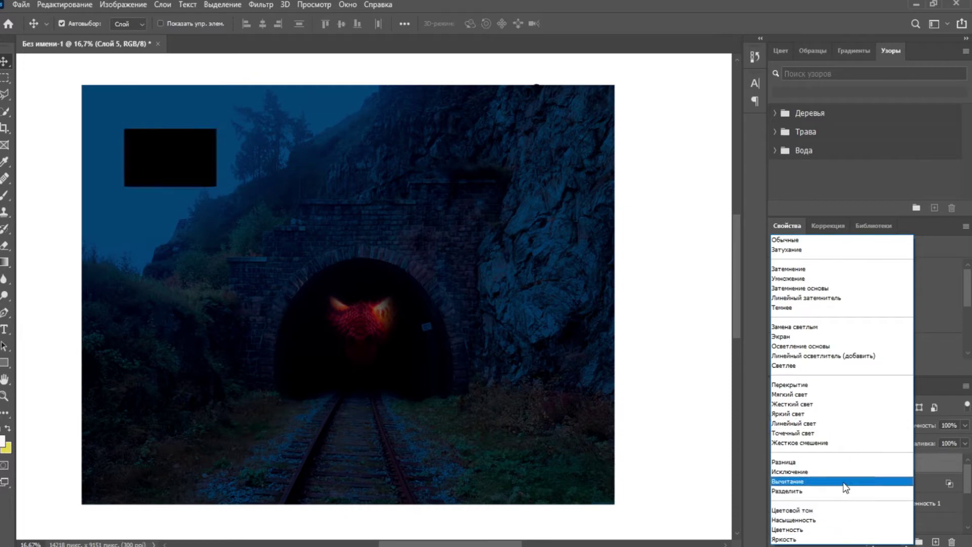
pyautogui.click(837, 270)
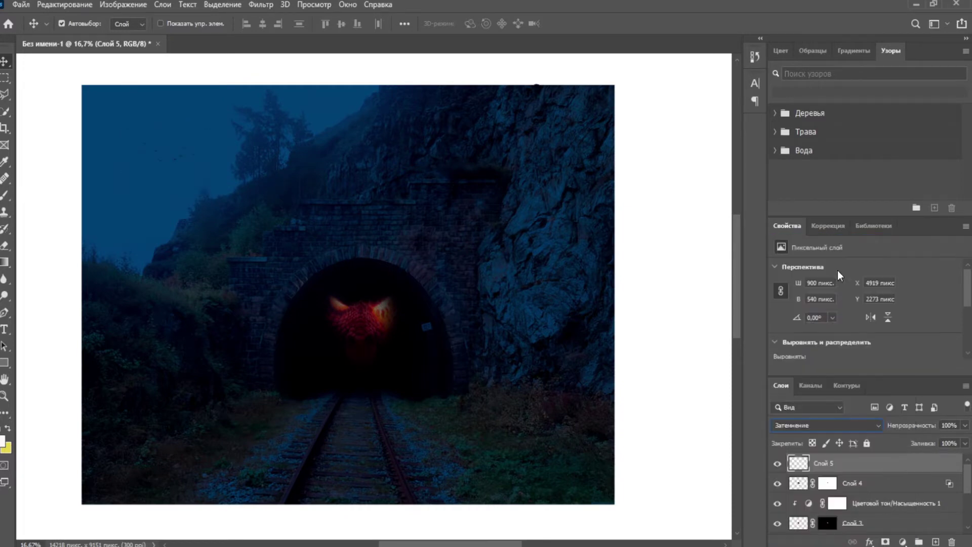
pyautogui.hotkey('ctrl', 't')
pyautogui.moveTo(217, 186); pyautogui.dragTo(392, 302)
pyautogui.moveTo(400, 306); pyautogui.dragTo(421, 242)
pyautogui.moveTo(292, 247); pyautogui.dragTo(216, 179)
pyautogui.click(4, 61)
# Add a mask to Слой 5 and hide the checkered background outside the photo with a black 900 px brush.
pyautogui.press('b')
pyautogui.click(886, 541)
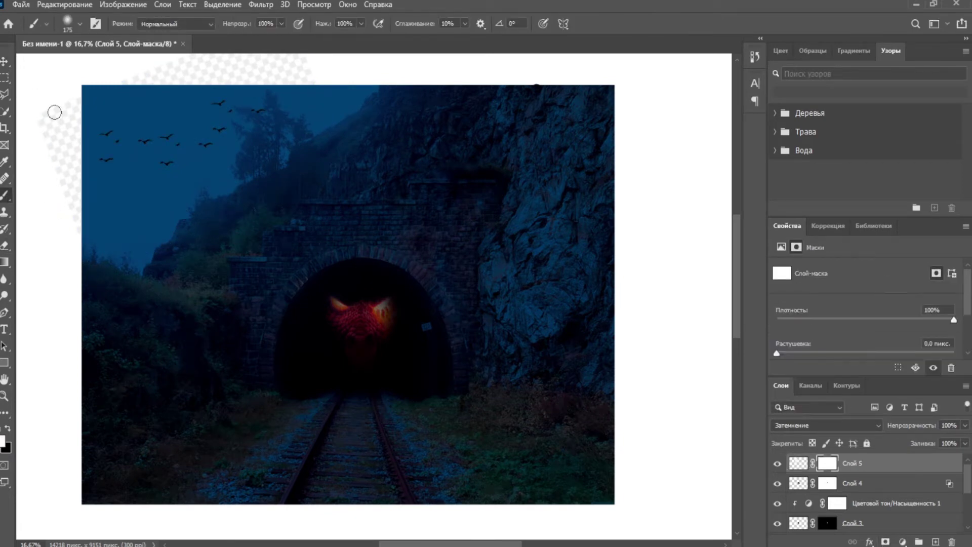
pyautogui.press('x')
pyautogui.moveTo(49, 117)
pyautogui.mouseDown()
pyautogui.moveTo(48, 223)
pyautogui.moveTo(61, 173)
pyautogui.moveTo(136, 70)
pyautogui.moveTo(310, 65)
pyautogui.mouseUp()
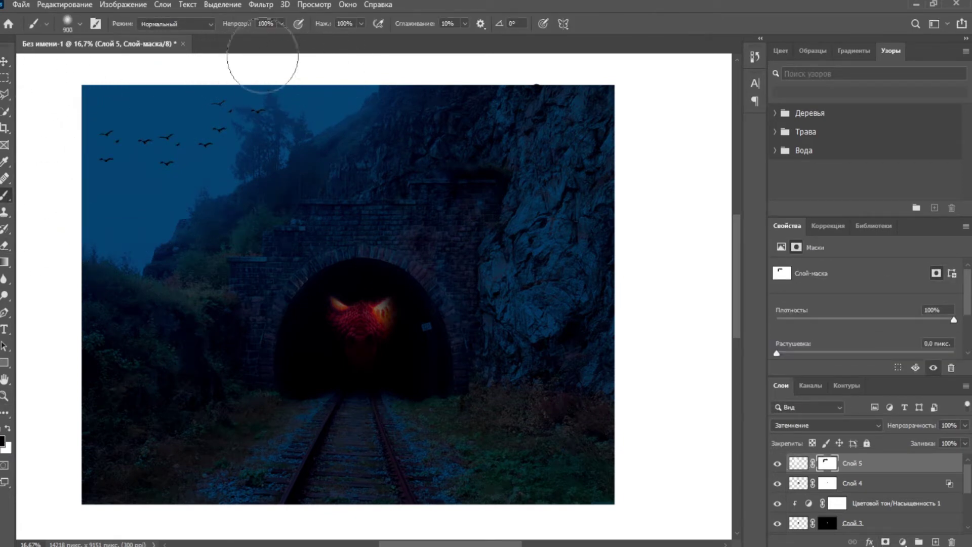
# Open the smoke image from the дым блик folder inside картинки and copy it into the tunnel composite.
pyautogui.click(21, 5)
pyautogui.click(31, 29)
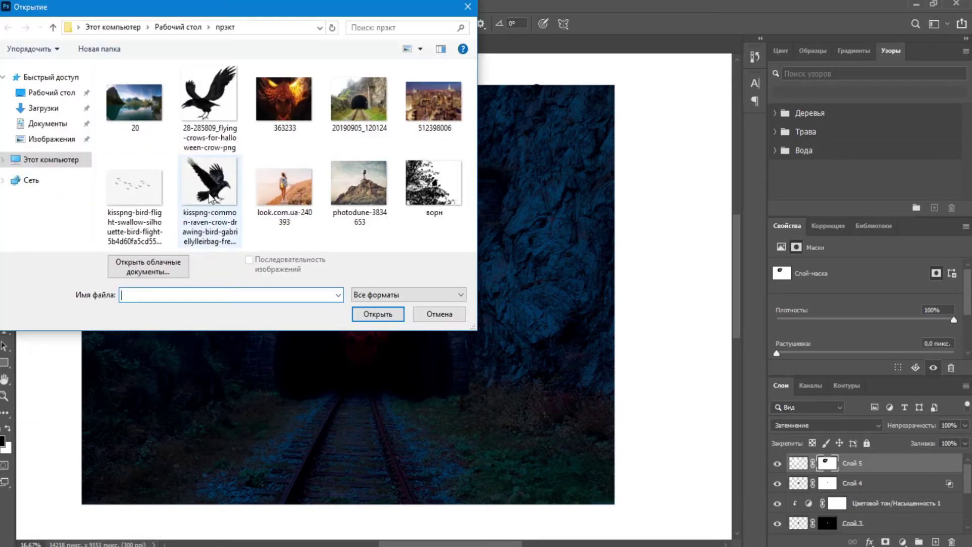
pyautogui.click(57, 96)
pyautogui.scroll(-5, 275, 194)
pyautogui.scroll(5, 253, 193)
pyautogui.doubleClick(213, 197)
pyautogui.doubleClick(351, 115)
pyautogui.scroll(-5, 304, 157)
pyautogui.doubleClick(280, 210)
pyautogui.click(555, 263)
pyautogui.moveTo(301, 43); pyautogui.dragTo(650, 133)
pyautogui.moveTo(764, 136); pyautogui.dragTo(536, 165)
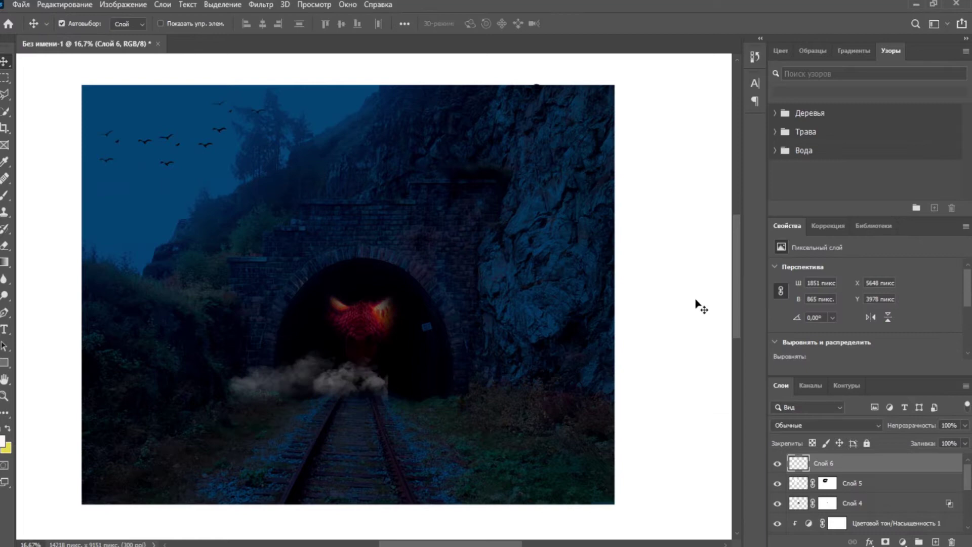
# Enlarge the smoke on Слой 6 to about 2204 × 1030 px and position it across the base of the tunnel mouth.
pyautogui.hotkey('ctrl', 't')
pyautogui.moveTo(387, 311); pyautogui.dragTo(486, 274)
pyautogui.moveTo(369, 344); pyautogui.dragTo(372, 363)
pyautogui.moveTo(205, 354); pyautogui.dragTo(266, 354)
pyautogui.moveTo(425, 389); pyautogui.dragTo(400, 389)
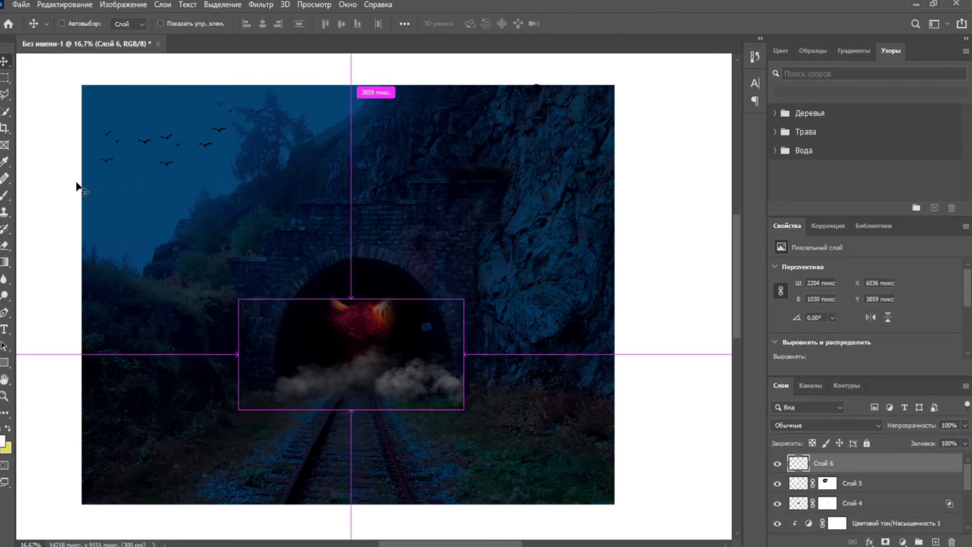
pyautogui.press('Return')
# Mask Слой 6, paint away the excess smoke with a black brush and lower the layer's opacity to 72%.
pyautogui.click(885, 542)
pyautogui.click(5, 196)
pyautogui.moveTo(242, 379)
pyautogui.mouseDown()
pyautogui.moveTo(444, 449)
pyautogui.moveTo(363, 326)
pyautogui.moveTo(340, 330)
pyautogui.mouseUp()
pyautogui.moveTo(964, 442); pyautogui.dragTo(948, 441)
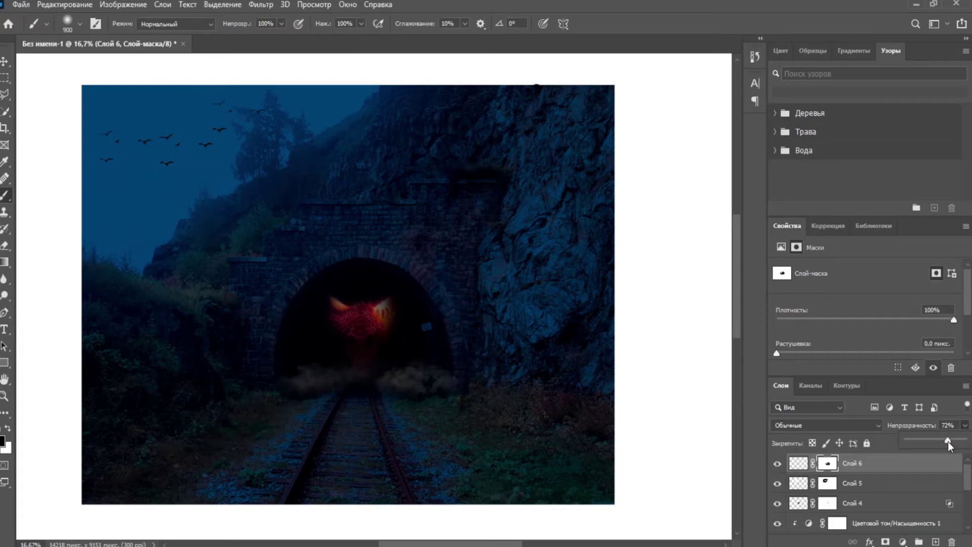
pyautogui.click(799, 463)
# Open the home_musician_slider_pic2 image from the картинки folder and copy its coloured fog into the tunnel composite.
pyautogui.hotkey('ctrl', 'o')
pyautogui.scroll(5, 268, 158)
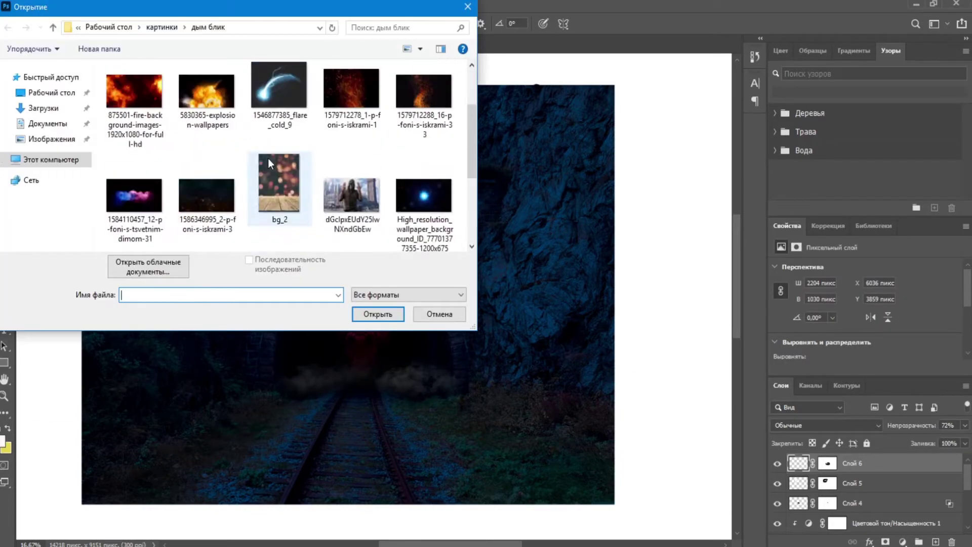
pyautogui.click(162, 27)
pyautogui.scroll(-10, 192, 180)
pyautogui.scroll(-8, 191, 180)
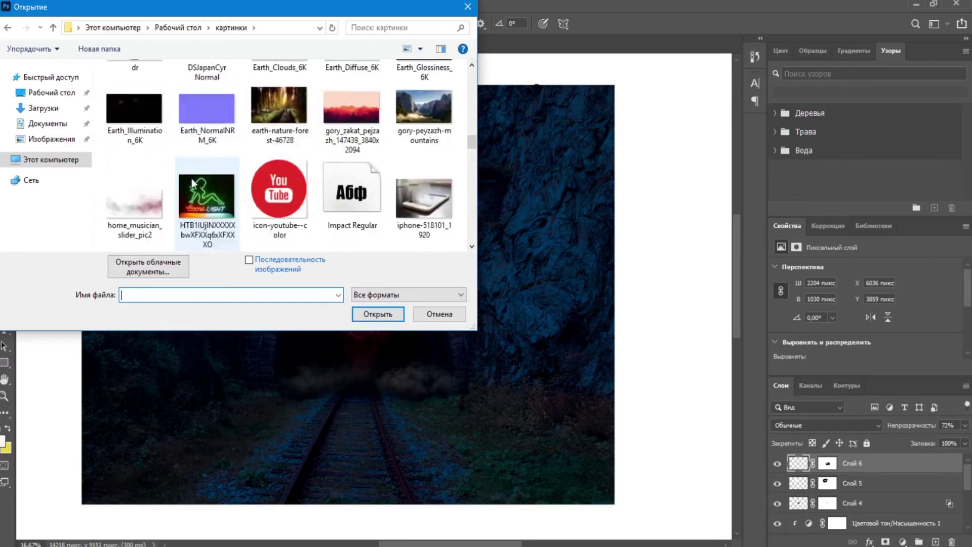
pyautogui.doubleClick(134, 195)
pyautogui.click(557, 262)
pyautogui.moveTo(272, 44); pyautogui.dragTo(458, 162)
pyautogui.click(4, 62)
pyautogui.moveTo(746, 357); pyautogui.dragTo(292, 400)
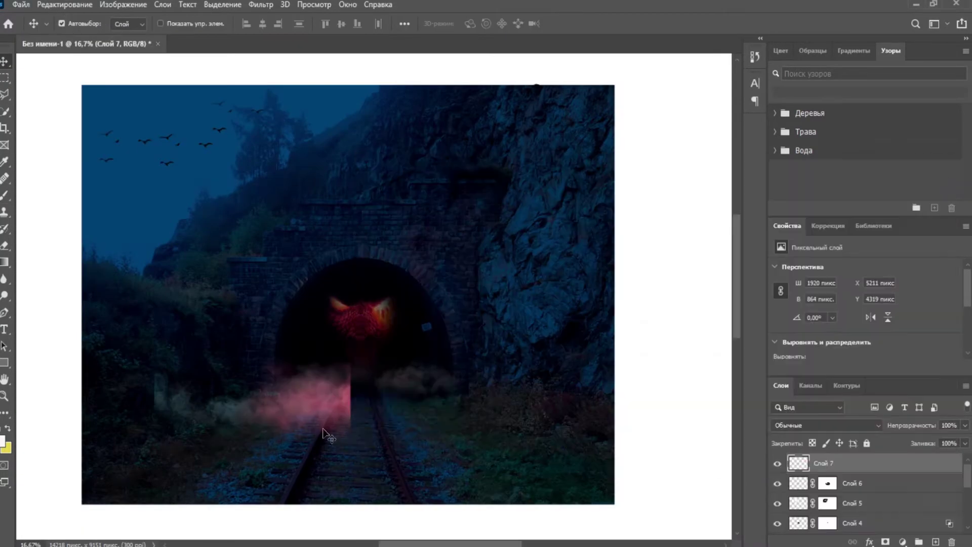
# Enlarge the fog on Слой 7 to about 5212 × 2346 px so it spans the photo's width over the foreground.
pyautogui.moveTo(328, 434); pyautogui.dragTo(439, 441)
pyautogui.hotkey('ctrl', 't')
pyautogui.moveTo(460, 360); pyautogui.dragTo(638, 278)
pyautogui.moveTo(532, 378); pyautogui.dragTo(613, 339)
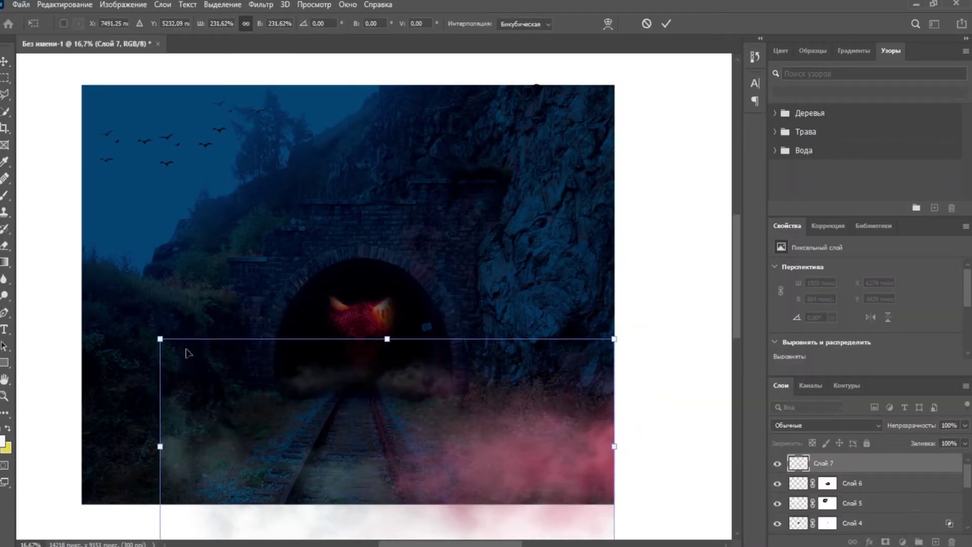
pyautogui.moveTo(161, 339); pyautogui.dragTo(84, 301)
pyautogui.press('Return')
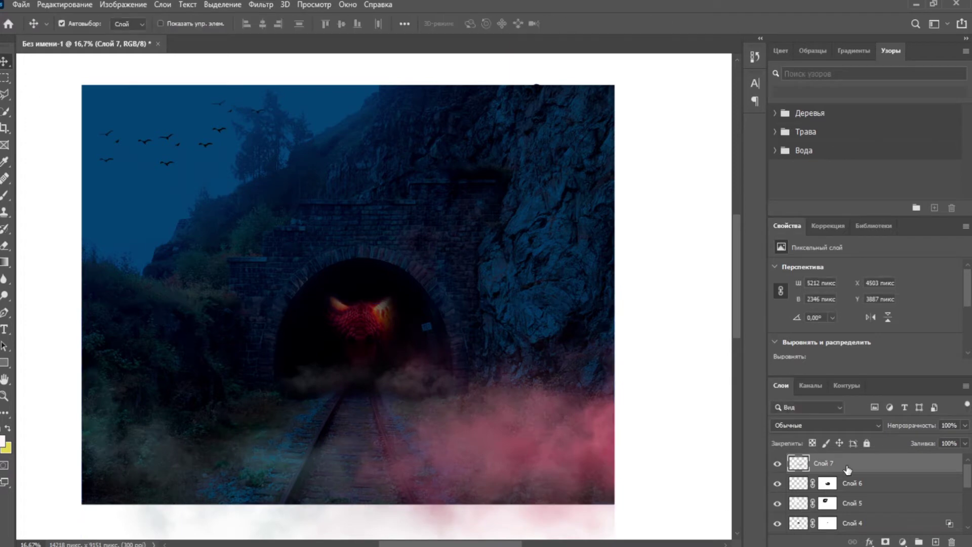
# Add a Hue/Saturation adjustment to Слой 7 with hue +32, saturation -7 and lightness +20.
pyautogui.click(902, 542)
pyautogui.click(895, 420)
pyautogui.click(880, 368)
pyautogui.moveTo(794, 317); pyautogui.dragTo(892, 317)
pyautogui.moveTo(778, 317); pyautogui.dragTo(885, 318)
pyautogui.scroll(-1, 894, 327)
pyautogui.moveTo(866, 358); pyautogui.dragTo(884, 358)
# Paste a fog copy as Слой 8, move it above the Hue/Saturation adjustment and clip that adjustment back to Слой 7.
pyautogui.moveTo(737, 321); pyautogui.dragTo(735, 341)
pyautogui.click(411, 303)
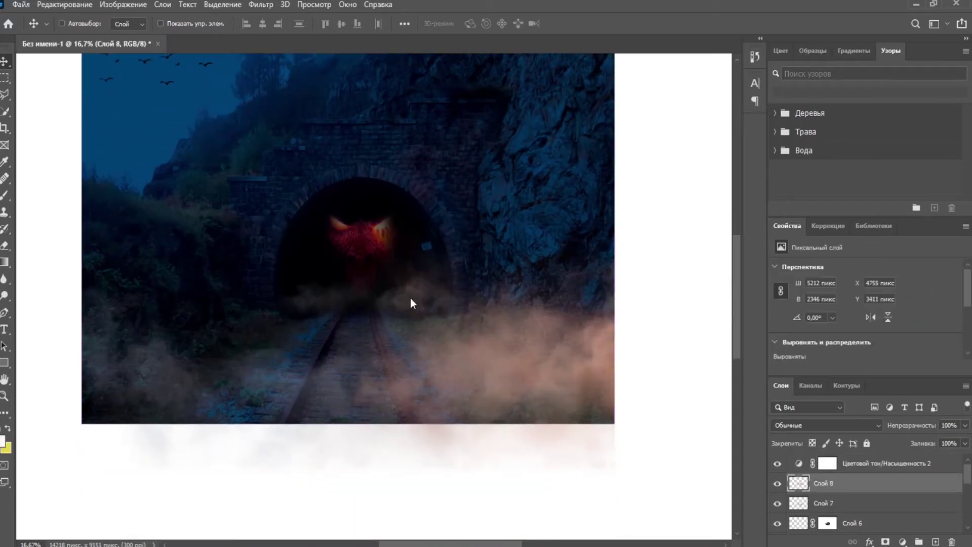
pyautogui.hotkey('ctrl', 'v')
pyautogui.moveTo(800, 486); pyautogui.dragTo(804, 457)
pyautogui.click(860, 484)
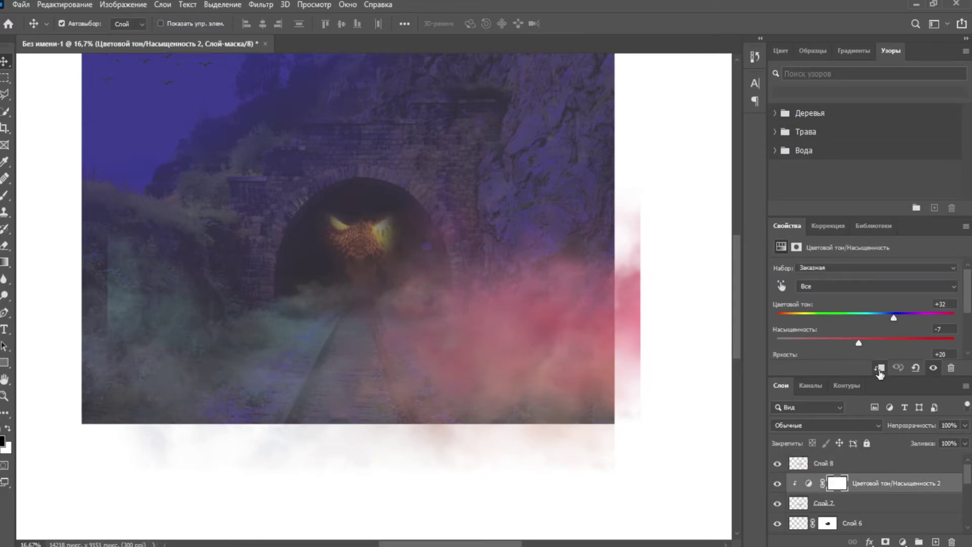
pyautogui.click(880, 369)
# Flip Слой 8 horizontally, scale it to 81.37% width and 104.39% height, taper its upper edge and place it below the foreground.
pyautogui.click(816, 463)
pyautogui.hotkey('ctrl', 't')
pyautogui.moveTo(108, 170); pyautogui.dragTo(207, 217)
pyautogui.moveTo(361, 349); pyautogui.dragTo(285, 462)
pyautogui.rightClick(287, 460)
pyautogui.click(318, 443)
pyautogui.moveTo(348, 534); pyautogui.dragTo(347, 504)
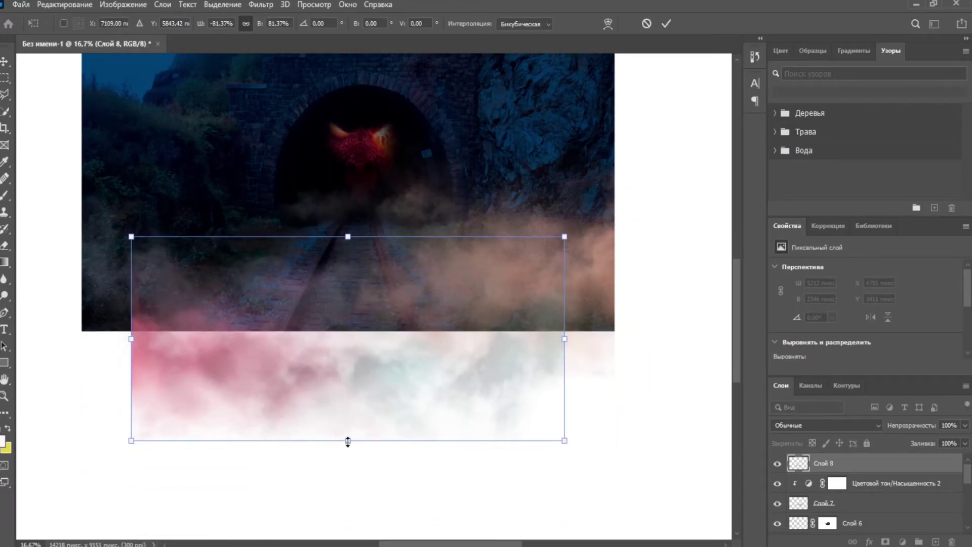
pyautogui.moveTo(554, 241)
pyautogui.mouseDown()
pyautogui.moveTo(507, 235)
pyautogui.moveTo(525, 235)
pyautogui.mouseUp()
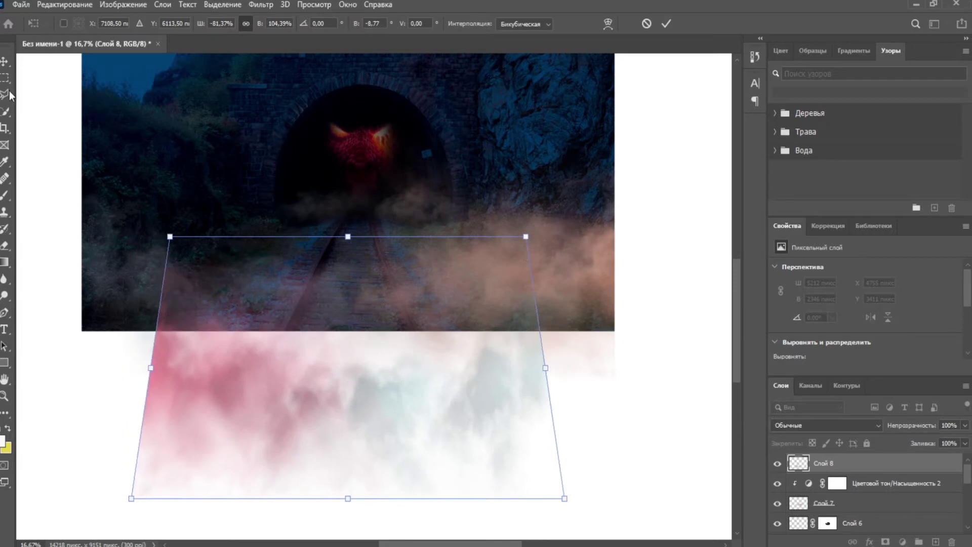
pyautogui.press('Return')
# Add a mask to Слой 8 and soften the fog's hard side edges with a black 900 px brush.
pyautogui.click(885, 541)
pyautogui.press('b')
pyautogui.moveTo(140, 256)
pyautogui.mouseDown()
pyautogui.moveTo(119, 347)
pyautogui.moveTo(202, 510)
pyautogui.mouseUp()
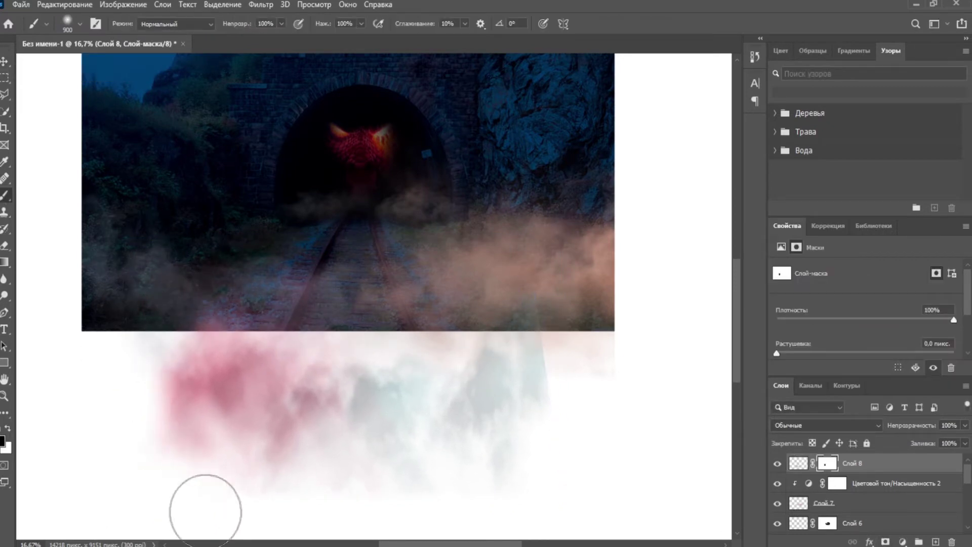
pyautogui.moveTo(582, 349); pyautogui.dragTo(570, 467)
pyautogui.click(799, 465)
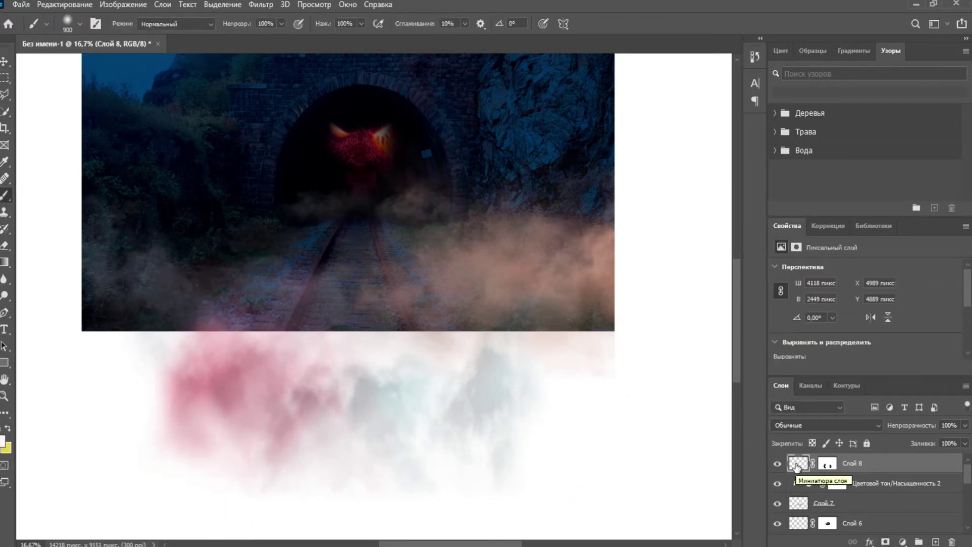
# Duplicate Слой 8 and enlarge the fog copy to about 7688 × 4251 px, positioned over the lower half of the photo.
pyautogui.hotkey('ctrl', '-')
pyautogui.hotkey('ctrl', '-')
pyautogui.hotkey('ctrl', 'j')
pyautogui.moveTo(658, 468); pyautogui.dragTo(668, 422)
pyautogui.hotkey('ctrl', 't')
pyautogui.moveTo(477, 339); pyautogui.dragTo(632, 431)
pyautogui.moveTo(514, 368); pyautogui.dragTo(417, 358)
pyautogui.moveTo(534, 314); pyautogui.dragTo(561, 313)
pyautogui.moveTo(462, 347); pyautogui.dragTo(455, 334)
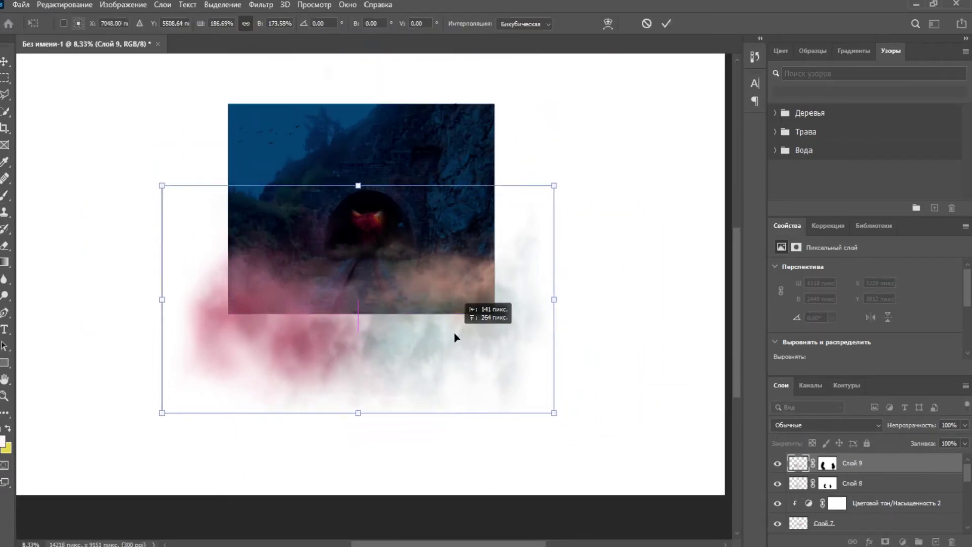
pyautogui.press('Return')
# Lower Слой 9's opacity to 60% and clip a Hue/Saturation adjustment to it with hue +139, saturation -35 and lightness -41.
pyautogui.click(965, 425)
pyautogui.moveTo(965, 439); pyautogui.dragTo(938, 440)
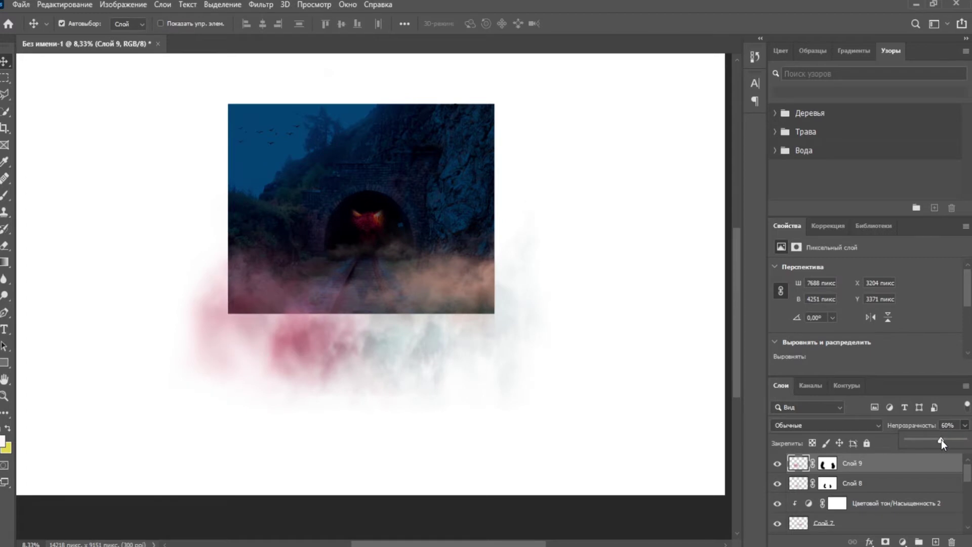
pyautogui.click(902, 542)
pyautogui.click(884, 413)
pyautogui.moveTo(840, 323); pyautogui.dragTo(913, 321)
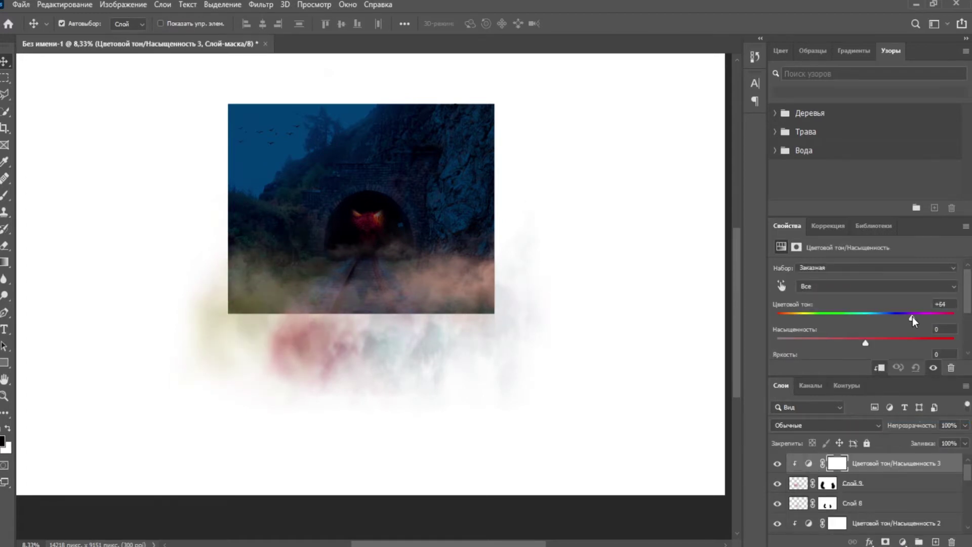
pyautogui.scroll(-1, 856, 345)
pyautogui.moveTo(859, 349); pyautogui.dragTo(831, 354)
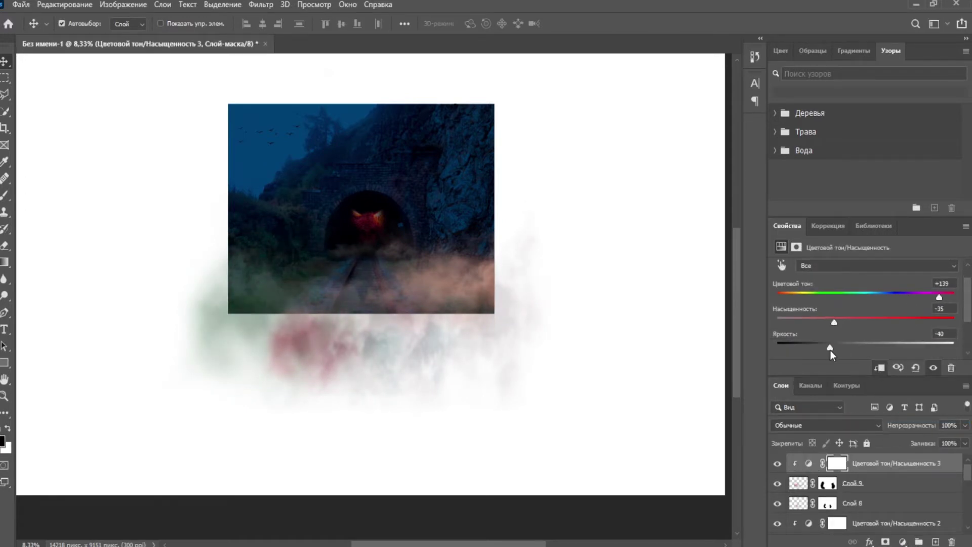
# Open the kisspng-common-raven-crow image, copy the raven into the tunnel composite and close the source image.
pyautogui.hotkey('ctrl', 'o')
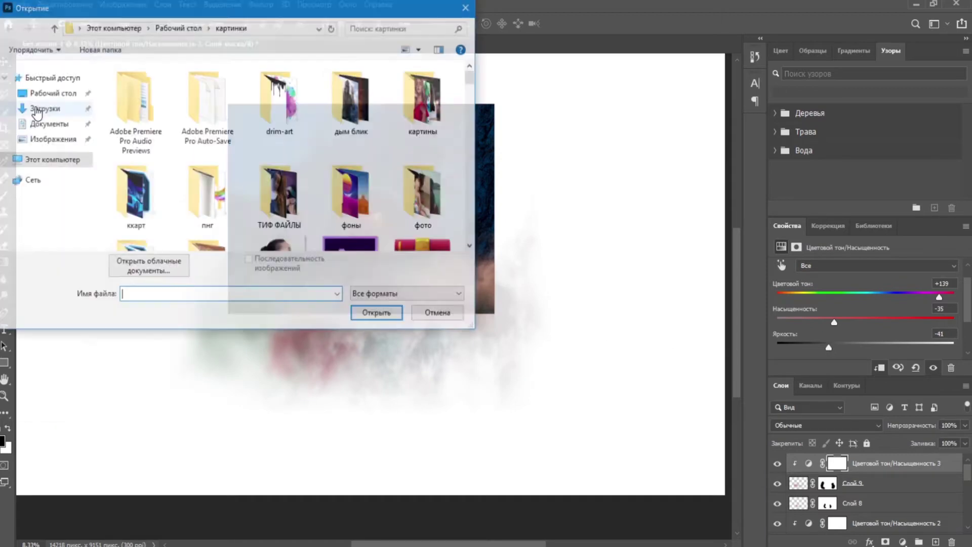
pyautogui.scroll(-2, 389, 218)
pyautogui.click(52, 93)
pyautogui.doubleClick(354, 196)
pyautogui.doubleClick(210, 190)
pyautogui.click(562, 265)
pyautogui.click(5, 61)
pyautogui.moveTo(354, 44); pyautogui.dragTo(377, 95)
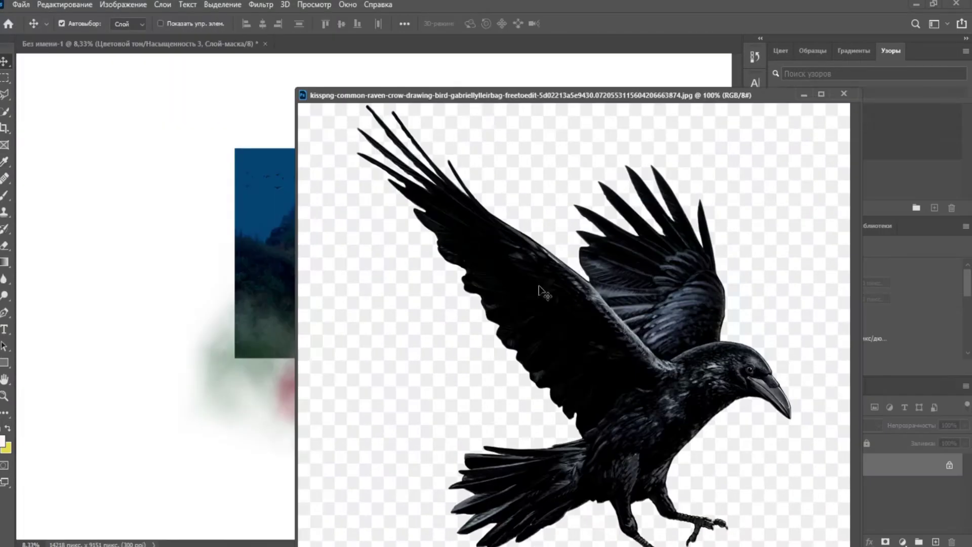
pyautogui.moveTo(493, 240); pyautogui.dragTo(266, 244)
pyautogui.click(845, 95)
# Select the raven's checkered background on Слой 10 with the Magic Wand, delete it and deselect.
pyautogui.rightClick(4, 111)
pyautogui.click(117, 141)
pyautogui.click(246, 259)
pyautogui.press('Delete')
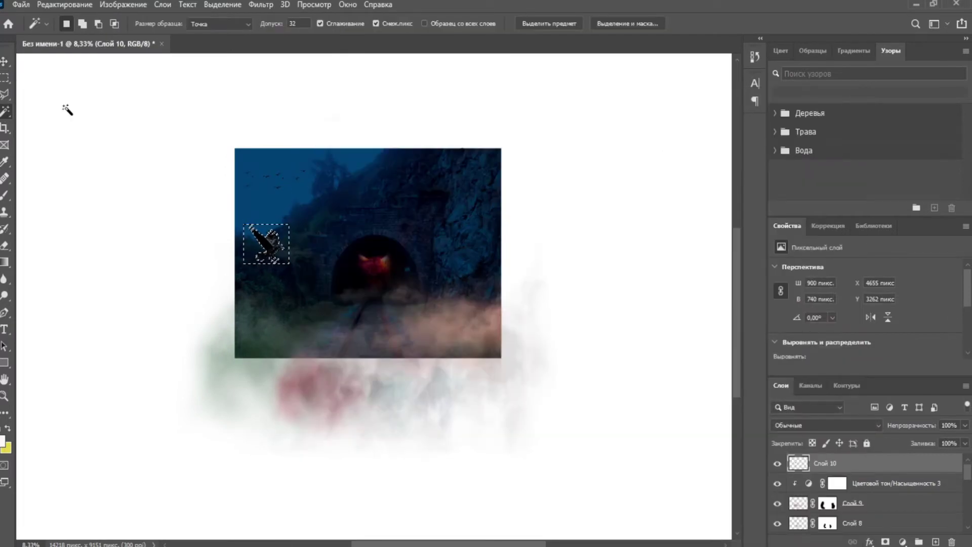
pyautogui.click(5, 62)
pyautogui.hotkey('ctrl', 'd')
# Move the raven up beside the tree, above the tunnel's brick wall.
pyautogui.hotkey('ctrl', '+')
pyautogui.hotkey('ctrl', '+')
pyautogui.moveTo(163, 208); pyautogui.dragTo(269, 128)
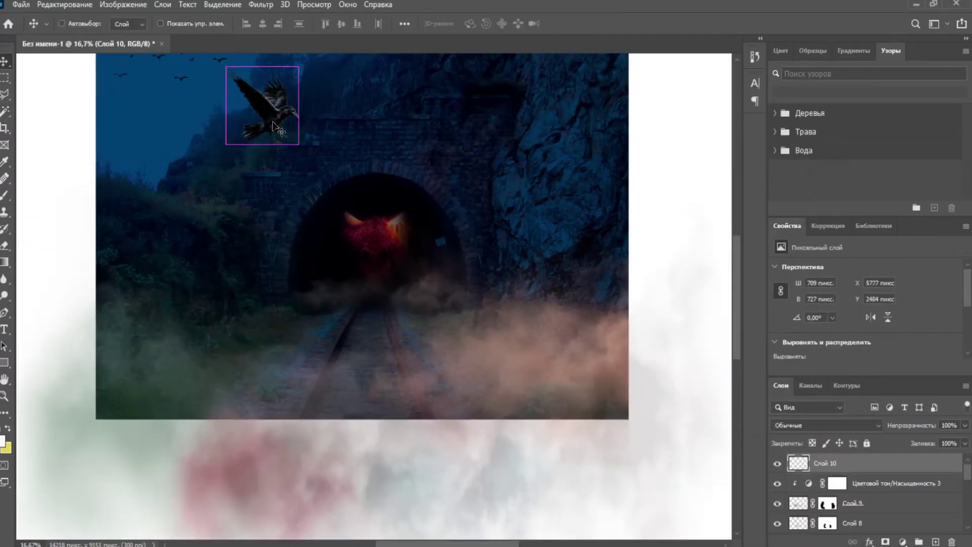
# Shrink the raven on Слой 10 to about 344 × 353 pixels and place it on the brick wall above the tunnel.
pyautogui.hotkey('ctrl', 't')
pyautogui.moveTo(227, 70); pyautogui.dragTo(252, 94)
pyautogui.moveTo(285, 126); pyautogui.dragTo(311, 100)
pyautogui.scroll(3, 735, 329)
pyautogui.moveTo(279, 163); pyautogui.dragTo(296, 176)
pyautogui.press('Return')
# Move Слой 10 directly beneath Слой 3 in the layer stack and lower its opacity to 60%.
pyautogui.moveTo(880, 469); pyautogui.dragTo(863, 497)
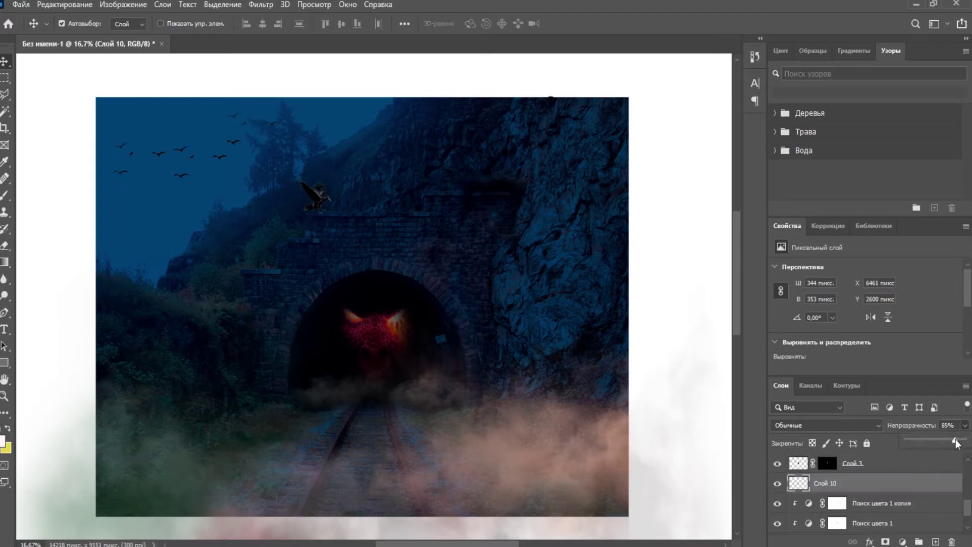
pyautogui.moveTo(938, 449); pyautogui.dragTo(942, 449)
# Group the smoke and fog layers from Цветовой тон/Насыщенность 3 down to Слой 6 and name the group дым.
pyautogui.scroll(5, 874, 489)
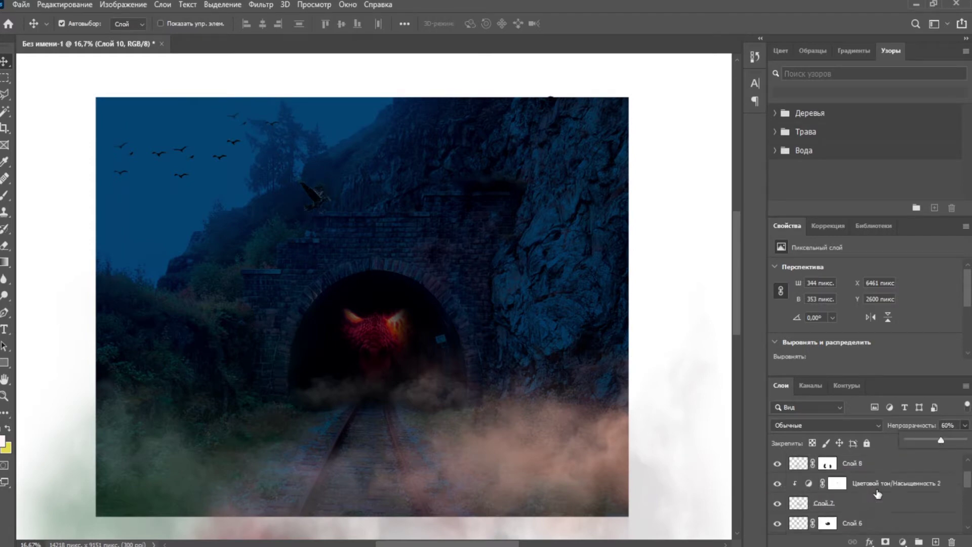
pyautogui.keyDown('shift'); pyautogui.click(873, 465); pyautogui.keyUp('shift')
pyautogui.click(836, 465)
pyautogui.click(809, 464)
pyautogui.scroll(-4, 809, 466)
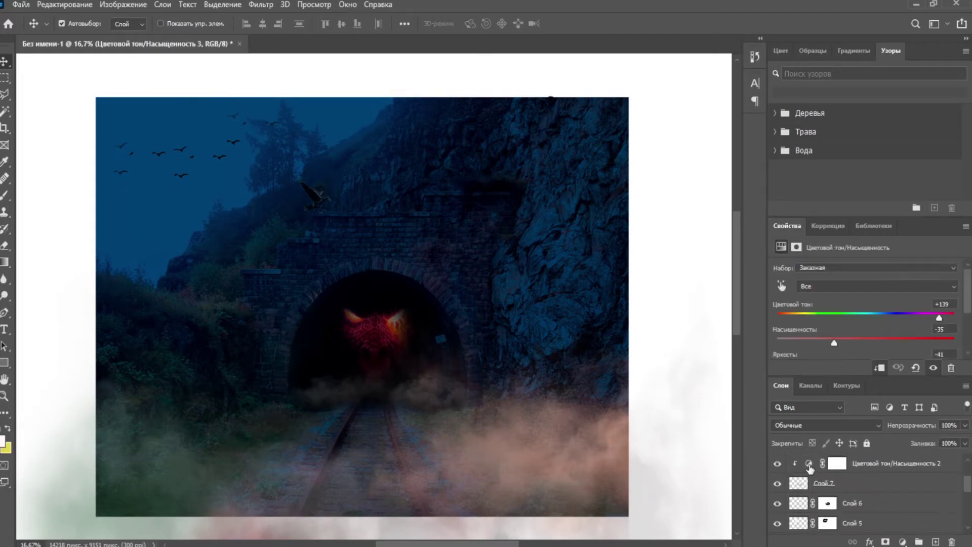
pyautogui.click(777, 485)
pyautogui.click(777, 485)
pyautogui.keyDown('shift'); pyautogui.click(798, 485); pyautogui.keyUp('shift')
pyautogui.moveTo(798, 484); pyautogui.dragTo(919, 541)
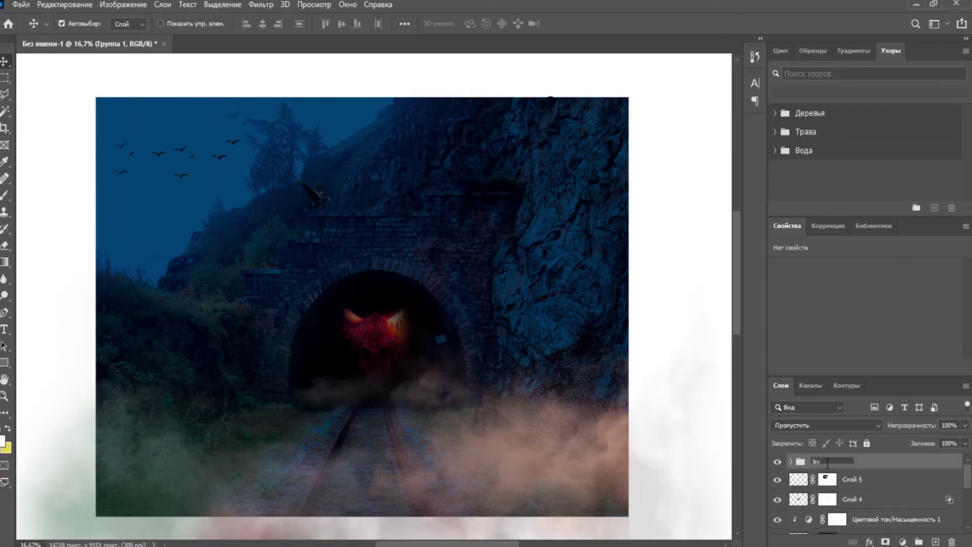
pyautogui.click(778, 462)
pyautogui.click(778, 462)
# Enlarge all layers from the дым group down to Слой 2 to about 126% × 128%, recentre them and widen their upper edge.
pyautogui.moveTo(738, 329); pyautogui.dragTo(737, 332)
pyautogui.scroll(-5, 866, 476)
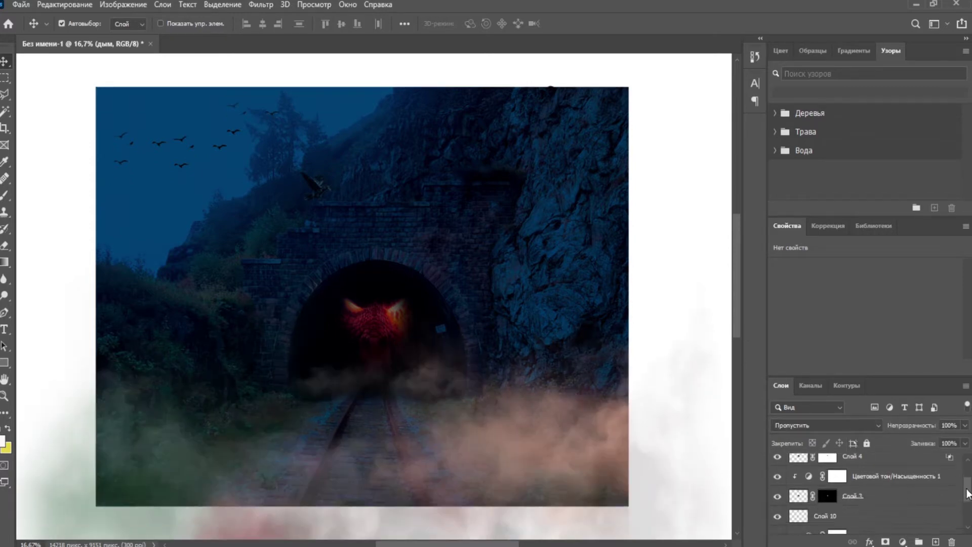
pyautogui.hotkey('ctrl', '-')
pyautogui.hotkey('ctrl', '-')
pyautogui.scroll(-3, 856, 476)
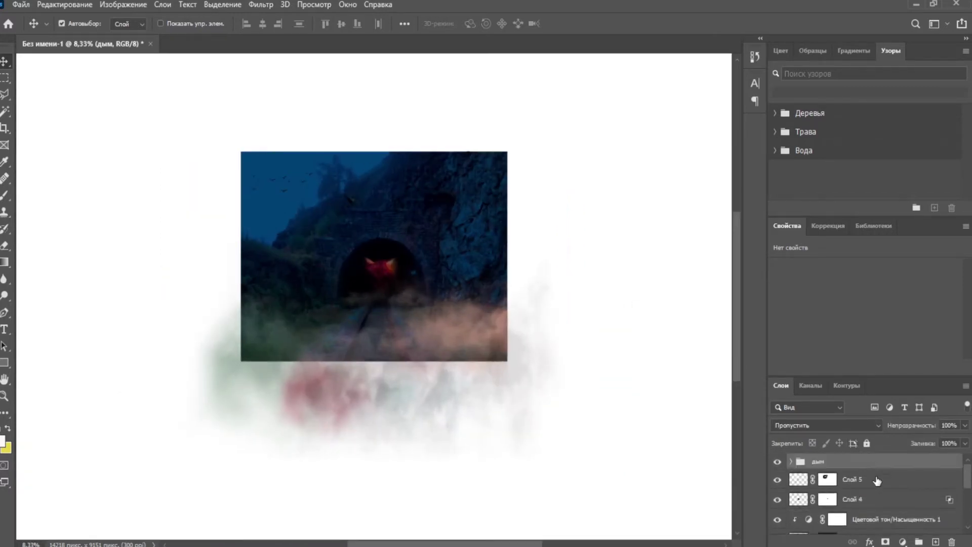
pyautogui.keyDown('ctrl'); pyautogui.click(860, 504); pyautogui.keyUp('ctrl')
pyautogui.hotkey('ctrl', 't')
pyautogui.hotkey('ctrl', '-')
pyautogui.moveTo(519, 420); pyautogui.dragTo(593, 481)
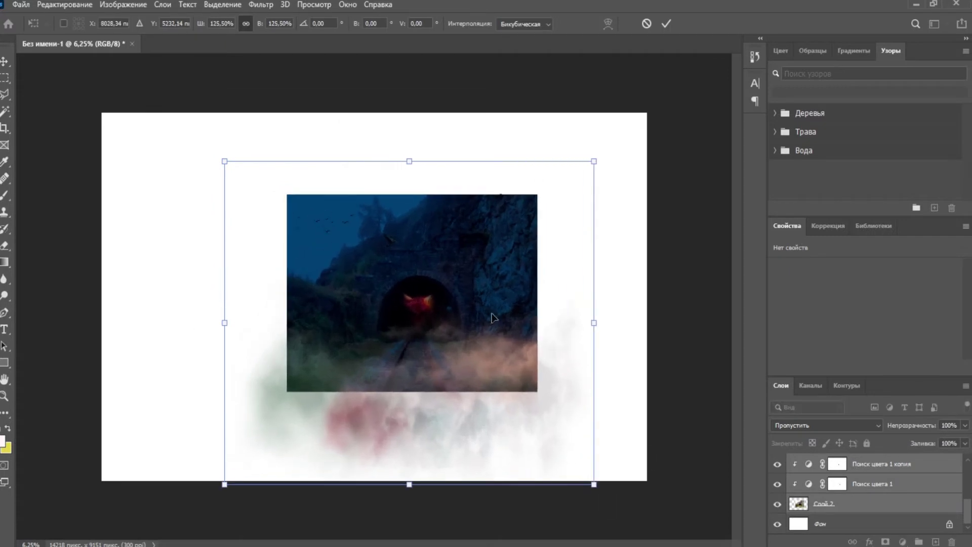
pyautogui.moveTo(499, 304); pyautogui.dragTo(456, 273)
pyautogui.moveTo(369, 130); pyautogui.dragTo(369, 127)
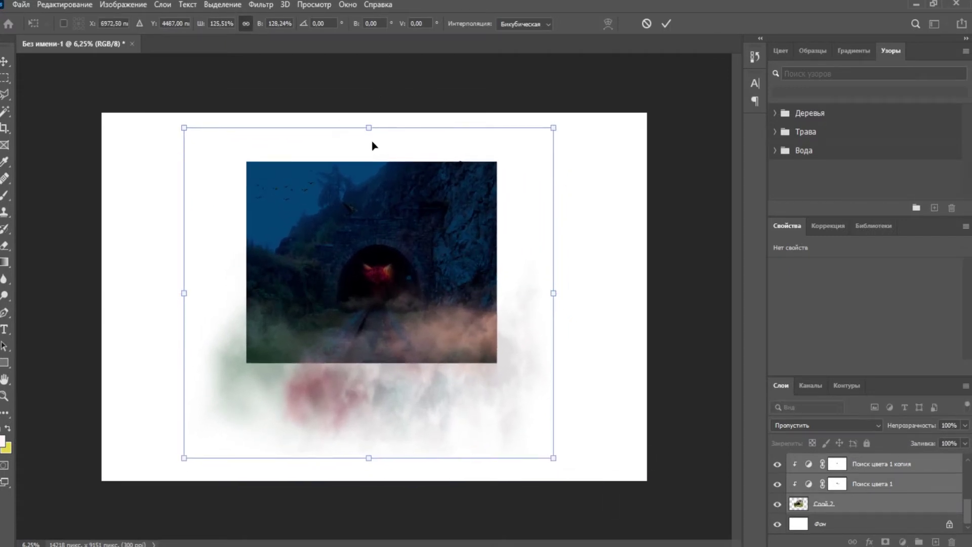
pyautogui.moveTo(553, 129); pyautogui.dragTo(561, 131)
pyautogui.click(3, 62)
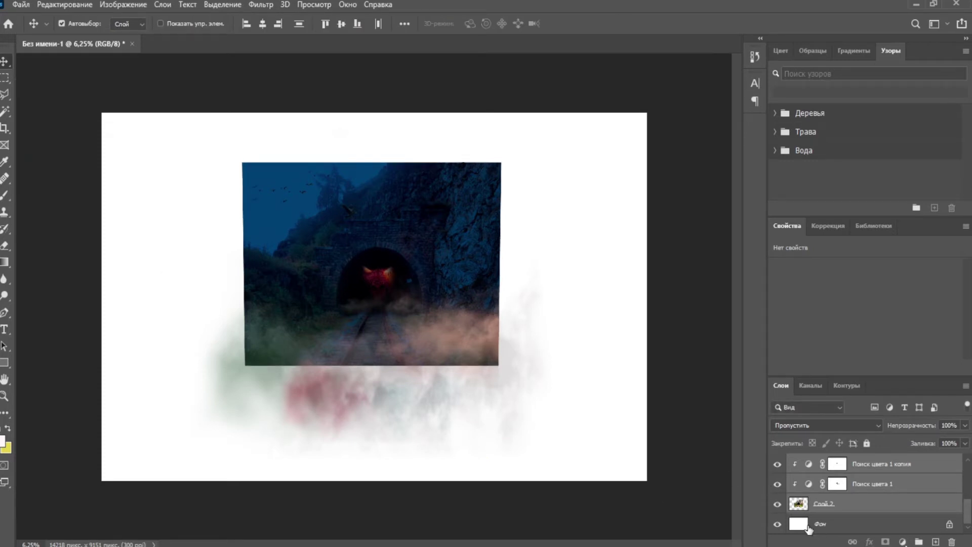
# Paint the whole white background layer Фон black with a greatly enlarged brush.
pyautogui.click(809, 527)
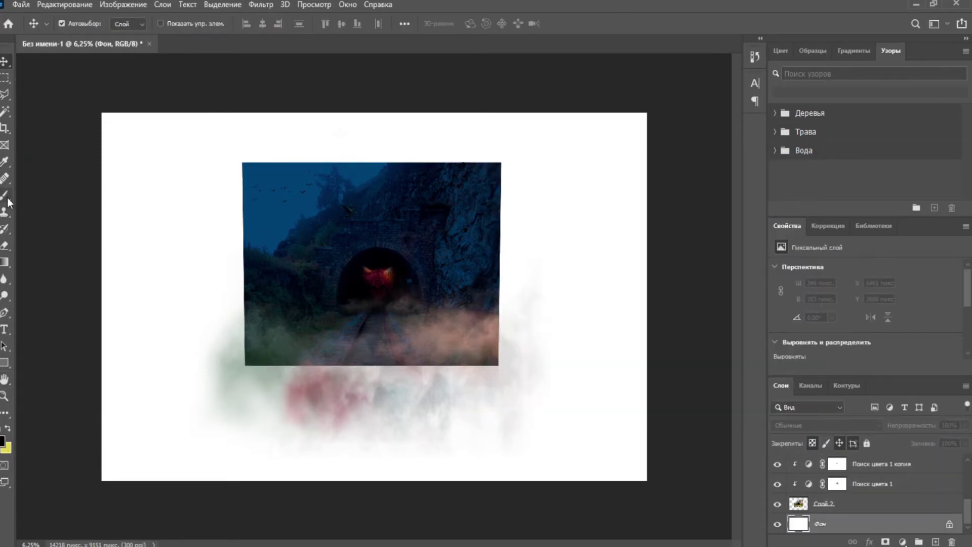
pyautogui.press('b')
pyautogui.rightClick(144, 172)
pyautogui.click(138, 148)
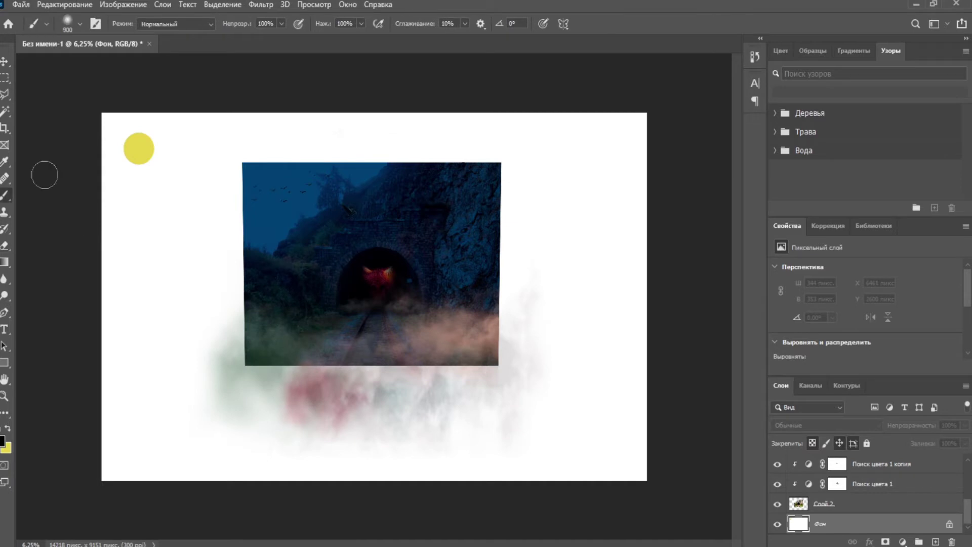
pyautogui.moveTo(144, 143); pyautogui.dragTo(134, 151)
pyautogui.press(']')
pyautogui.press(']')
pyautogui.press(']')
pyautogui.press(']')
pyautogui.press(']')
pyautogui.press(']')
pyautogui.press(']')
pyautogui.press(']')
pyautogui.moveTo(211, 167)
pyautogui.mouseDown()
pyautogui.moveTo(132, 167)
pyautogui.moveTo(134, 316)
pyautogui.moveTo(358, 389)
pyautogui.moveTo(104, 456)
pyautogui.moveTo(521, 466)
pyautogui.moveTo(135, 282)
pyautogui.moveTo(624, 144)
pyautogui.mouseUp()
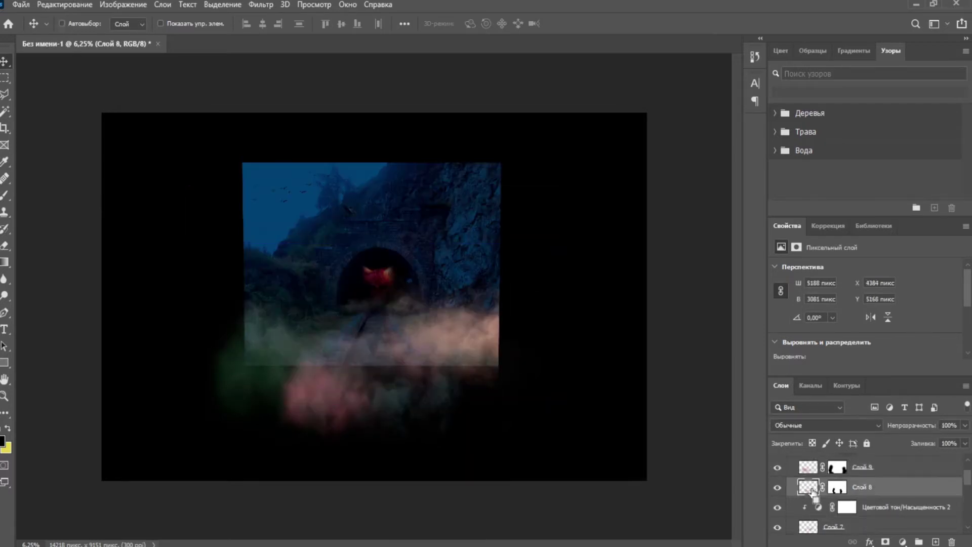
# Duplicate the fog layer Слой 8, rotate the copy about -47°, scale it to about 69% × 82% and place it under the picture's lower-right corner.
pyautogui.hotkey('ctrl', 't')
pyautogui.moveTo(343, 299); pyautogui.dragTo(508, 376)
pyautogui.moveTo(632, 306); pyautogui.dragTo(522, 304)
pyautogui.moveTo(484, 410)
pyautogui.mouseDown()
pyautogui.moveTo(466, 412)
pyautogui.moveTo(466, 397)
pyautogui.moveTo(524, 419)
pyautogui.moveTo(492, 393)
pyautogui.mouseUp()
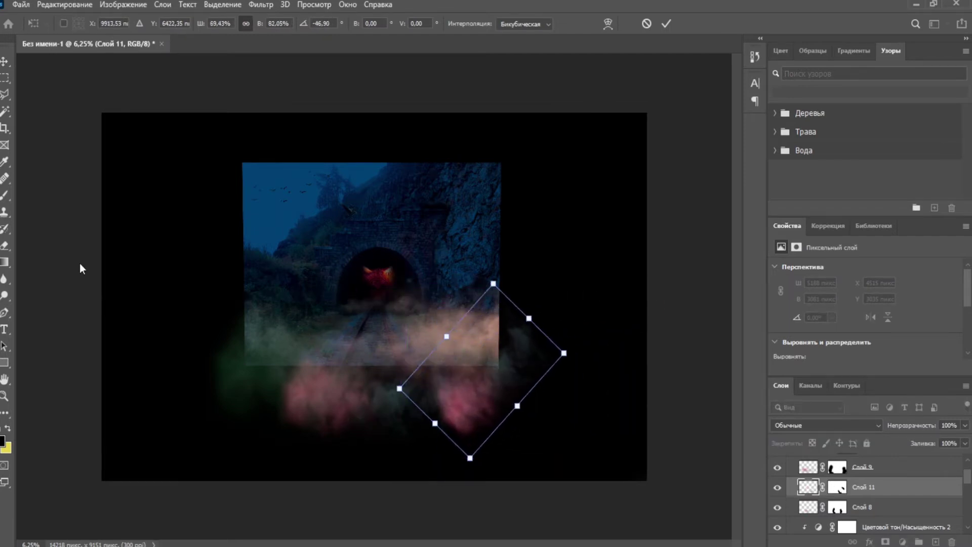
pyautogui.click(4, 61)
# Mask parts of the fog copy on Слой 11 with a 3100-pixel soft brush and lower the layer's opacity to 66%.
pyautogui.click(838, 490)
pyautogui.press('b')
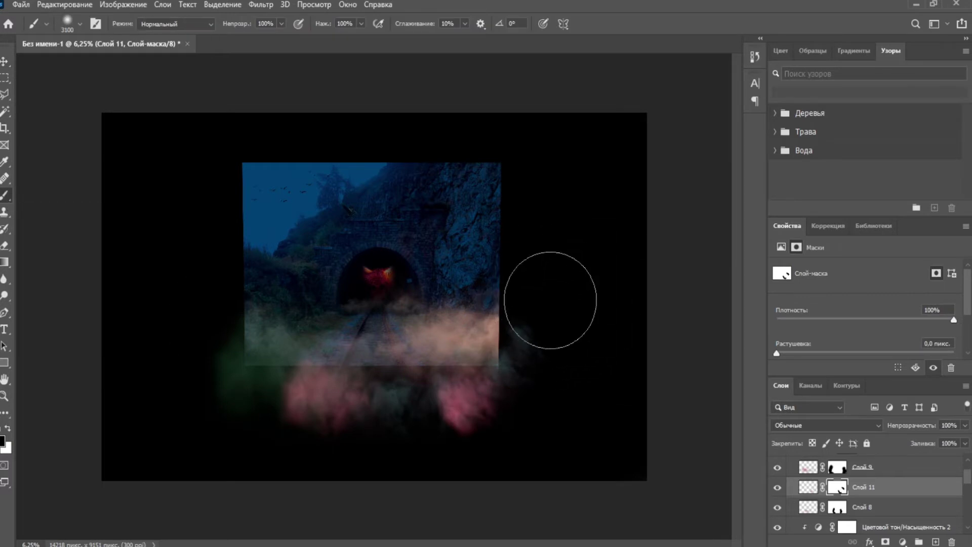
pyautogui.press('v')
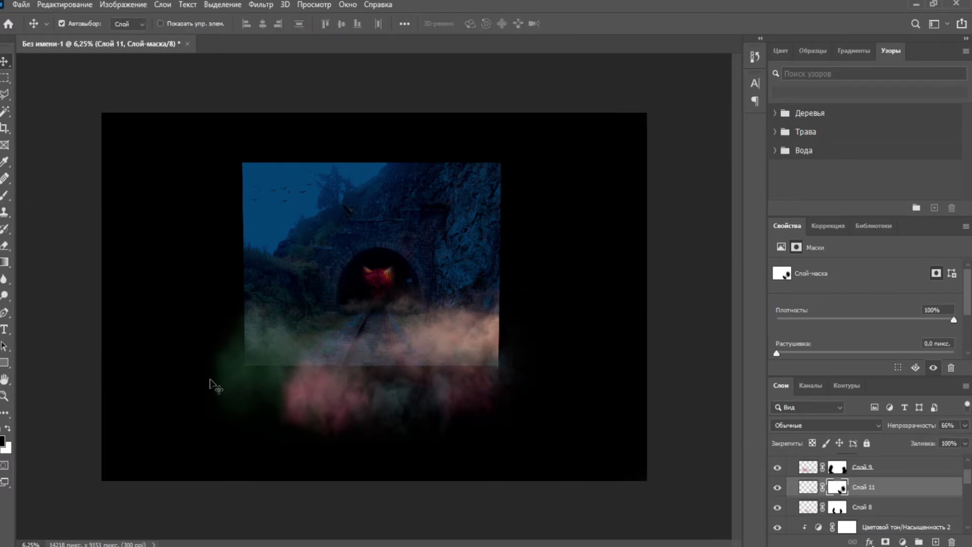
# Lower the opacity of the fog layer Слой 9 to 45%.
pyautogui.click(211, 381)
pyautogui.click(965, 425)
pyautogui.moveTo(939, 441); pyautogui.dragTo(933, 442)
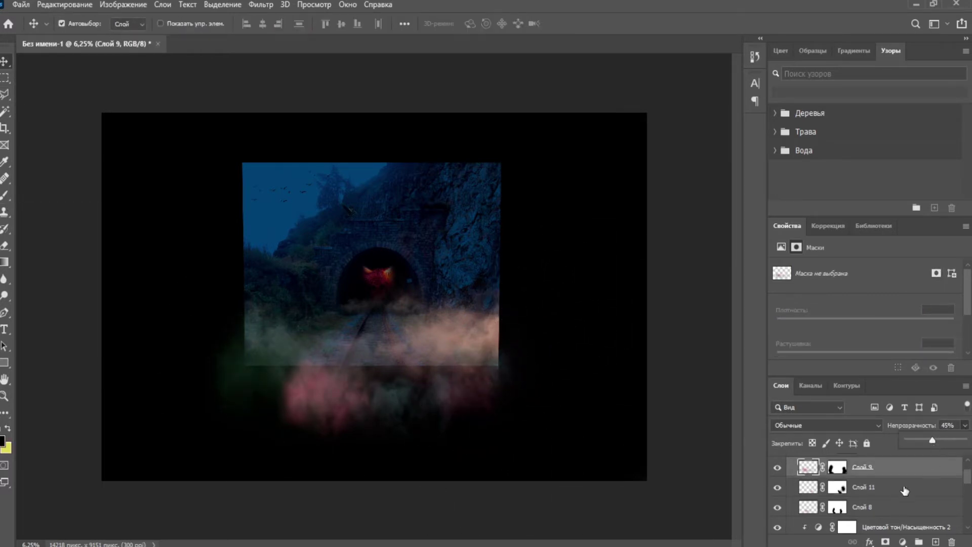
# Combine the layers from Слой 5 down to Слой 2 into one smart object and rasterize it.
pyautogui.scroll(2, 904, 489)
pyautogui.click(789, 464)
pyautogui.click(872, 481)
pyautogui.scroll(-5, 865, 498)
pyautogui.keyDown('shift'); pyautogui.click(857, 507); pyautogui.keyUp('shift')
pyautogui.rightClick(856, 506)
pyautogui.click(740, 387)
pyautogui.rightClick(841, 479)
pyautogui.click(696, 187)
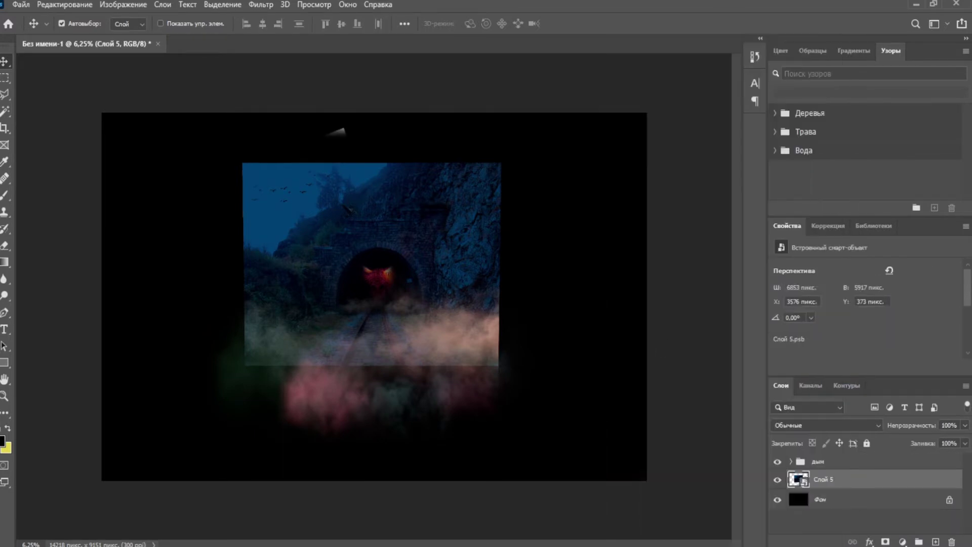
# Add a mask to the combined Слой 5 and erase the stray light fragment above the picture.
pyautogui.click(5, 248)
pyautogui.click(886, 541)
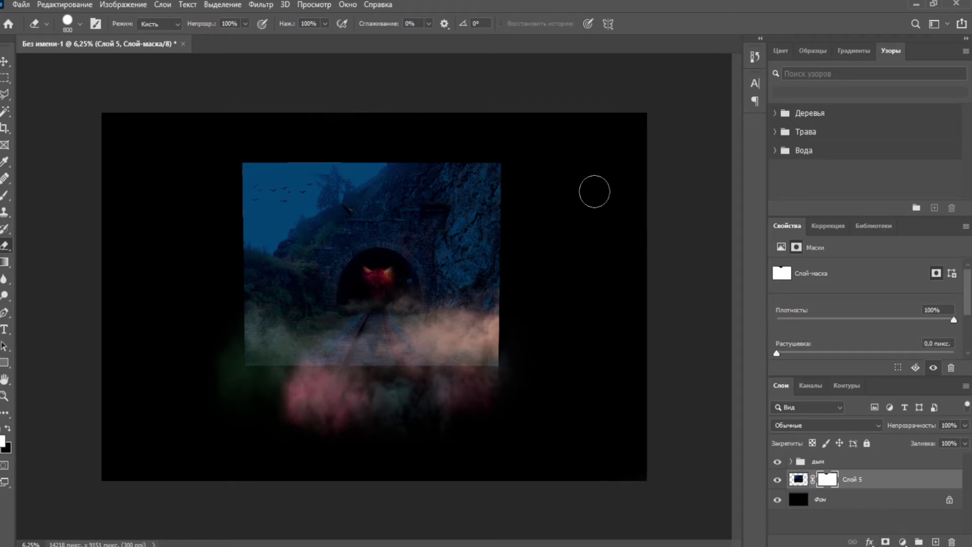
# Outline the tunnel picture on Слой 5 with a jagged polygonal lasso shape, erase everything outside it and deselect.
pyautogui.press('l')
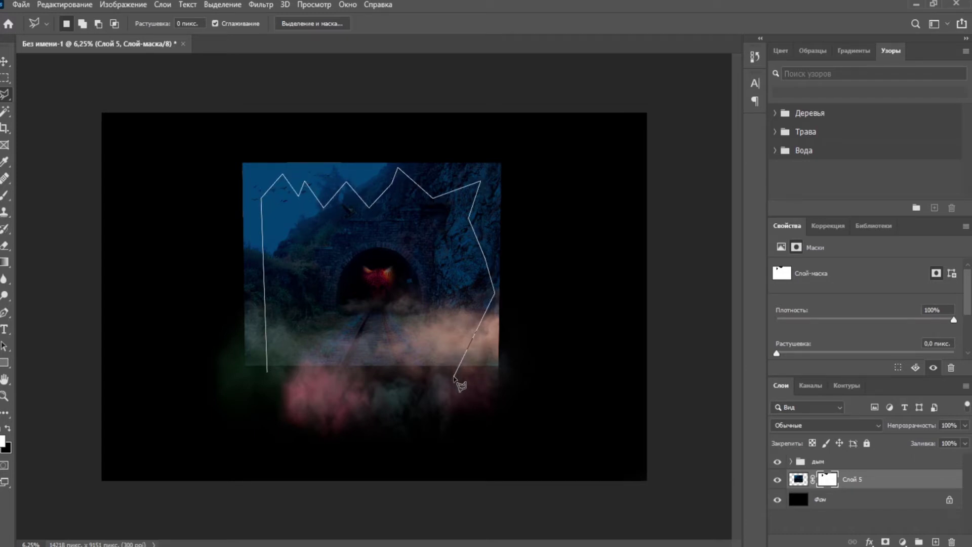
pyautogui.click(267, 377)
pyautogui.press('e')
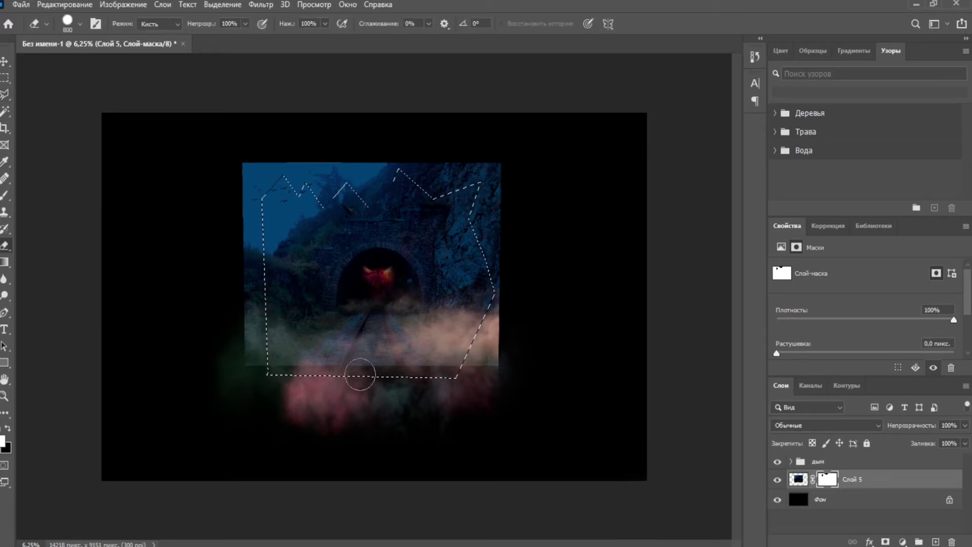
pyautogui.hotkey('ctrl', '2')
pyautogui.hotkey('ctrl', 'shift', 'i')
pyautogui.moveTo(250, 145)
pyautogui.mouseDown()
pyautogui.moveTo(246, 191)
pyautogui.moveTo(489, 217)
pyautogui.mouseUp()
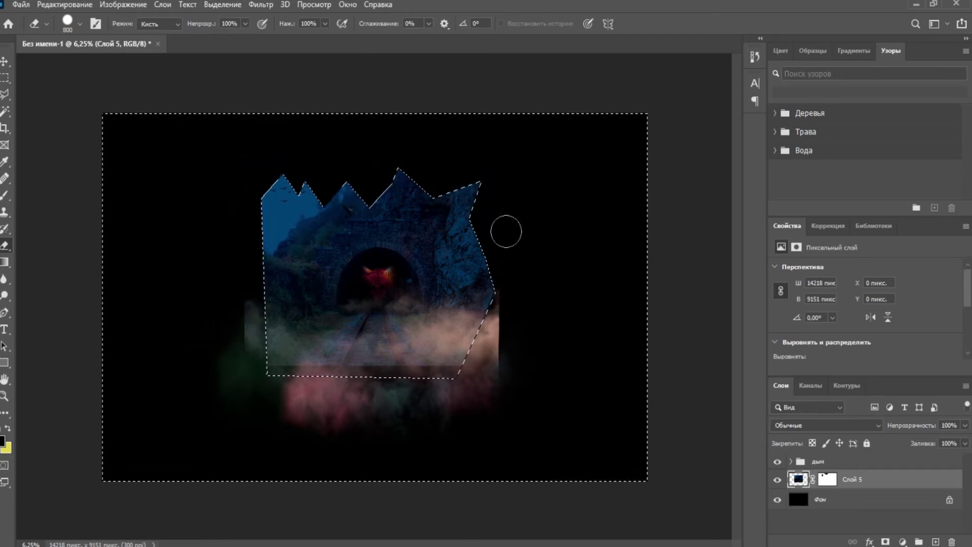
pyautogui.hotkey('ctrl', 'd')
# Select an angular strip along the tunnel picture's left side with the polygonal lasso, erase it and deselect.
pyautogui.press('l')
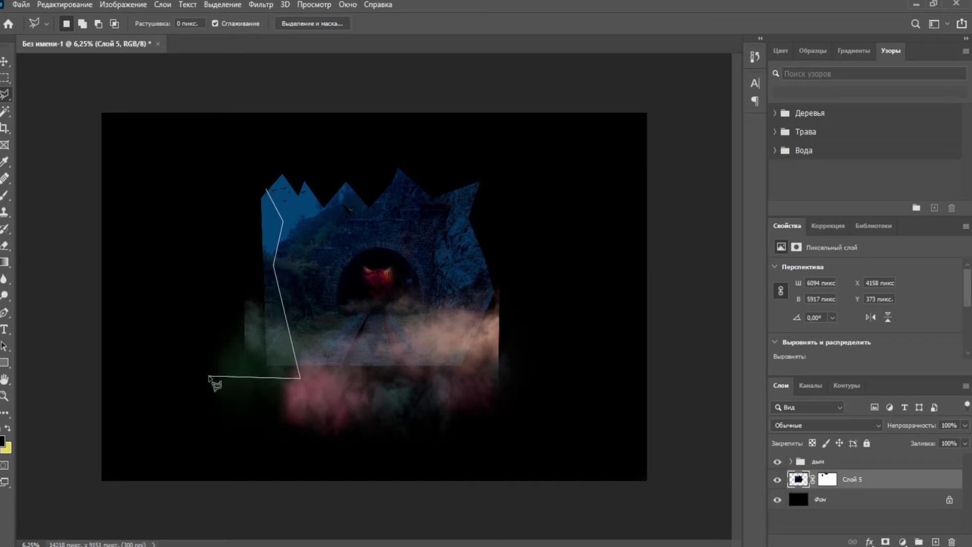
pyautogui.click(267, 190)
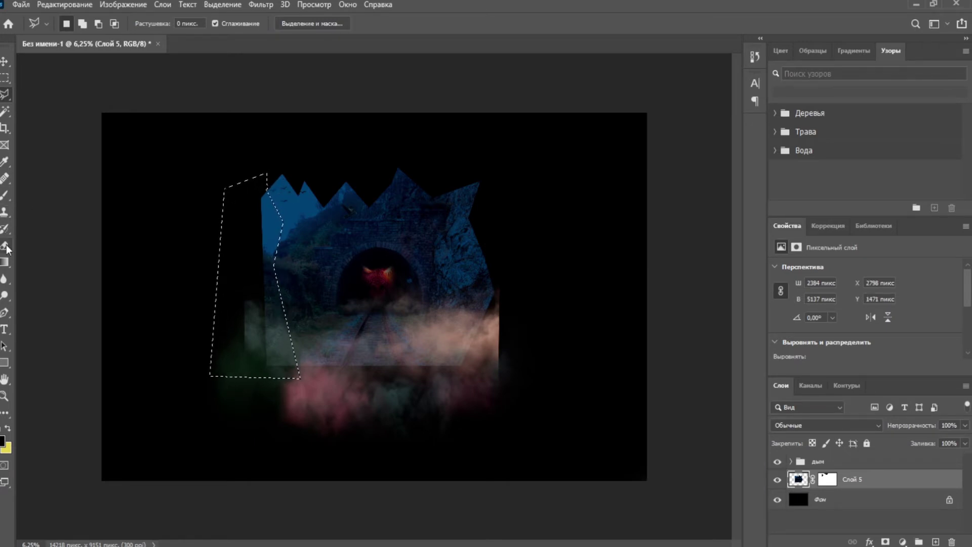
pyautogui.click(5, 246)
pyautogui.moveTo(260, 211)
pyautogui.mouseDown()
pyautogui.moveTo(282, 363)
pyautogui.moveTo(261, 314)
pyautogui.moveTo(284, 358)
pyautogui.mouseUp()
pyautogui.press('v')
pyautogui.hotkey('ctrl', 'd')
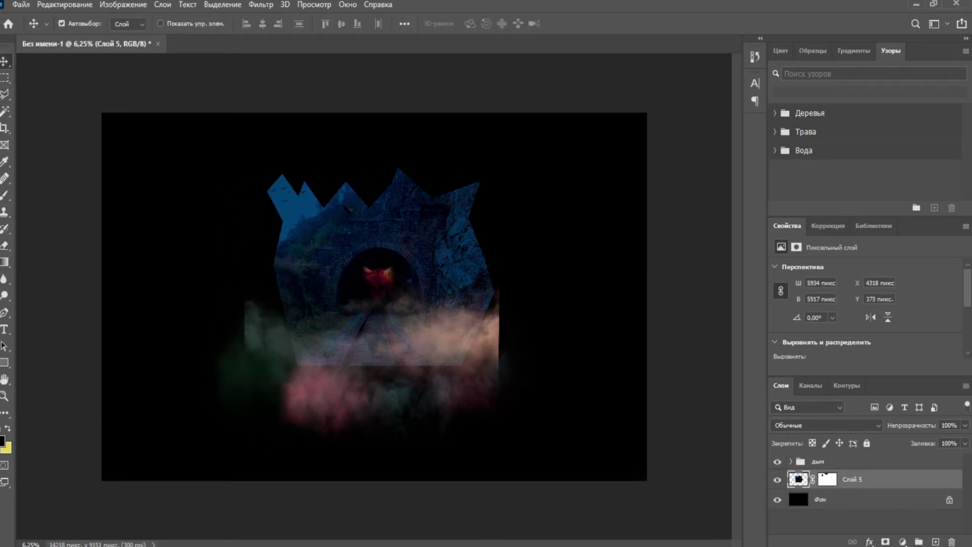
# Combine all the fog and adjustment layers inside the дым group into a single layer.
pyautogui.click(804, 465)
pyautogui.click(791, 461)
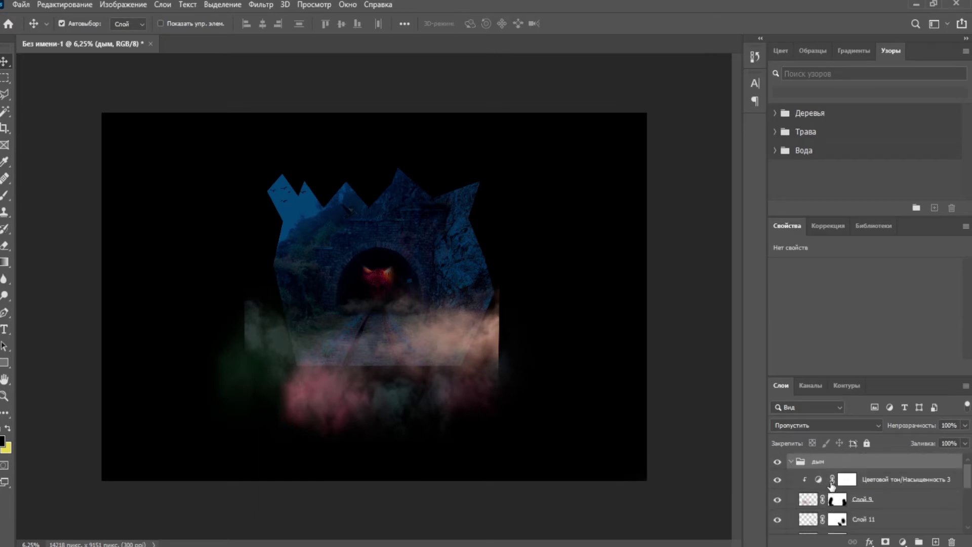
pyautogui.click(843, 482)
pyautogui.scroll(-6, 839, 486)
pyautogui.keyDown('shift'); pyautogui.click(838, 487); pyautogui.keyUp('shift')
pyautogui.keyDown('shift'); pyautogui.click(838, 487); pyautogui.keyUp('shift')
pyautogui.keyDown('shift'); pyautogui.click(868, 485); pyautogui.keyUp('shift')
pyautogui.rightClick(884, 485)
pyautogui.click(721, 388)
# Add a mask to the combined fog layer and paint black over its hard side edges and lower-left area.
pyautogui.click(886, 542)
pyautogui.press('b')
pyautogui.press('x')
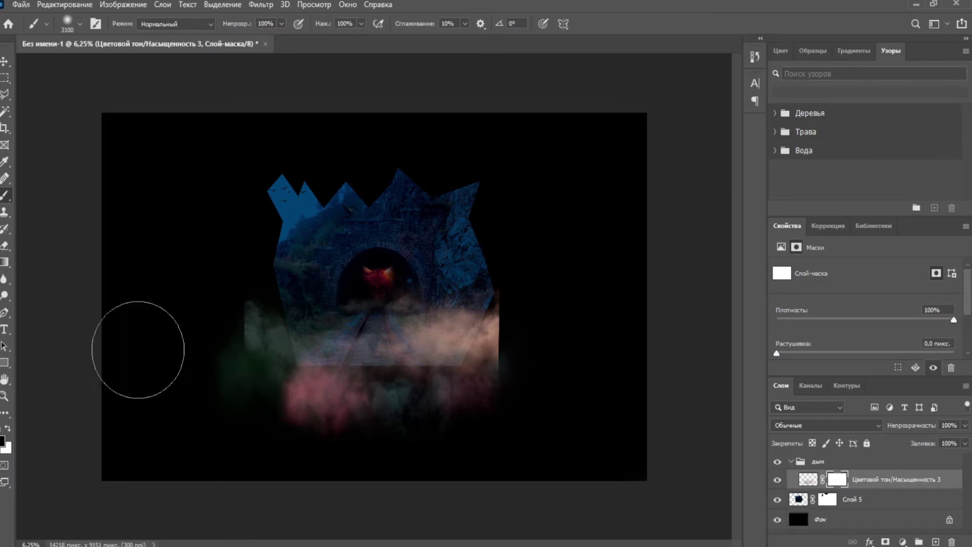
pyautogui.click(226, 317)
pyautogui.click(519, 293)
pyautogui.moveTo(543, 363); pyautogui.dragTo(496, 293)
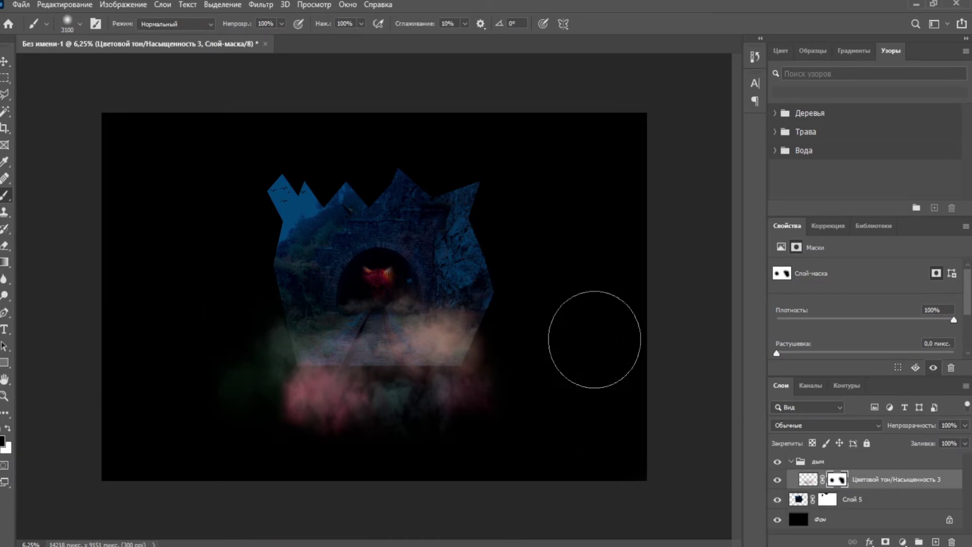
pyautogui.moveTo(282, 461); pyautogui.dragTo(224, 412)
pyautogui.click(6, 61)
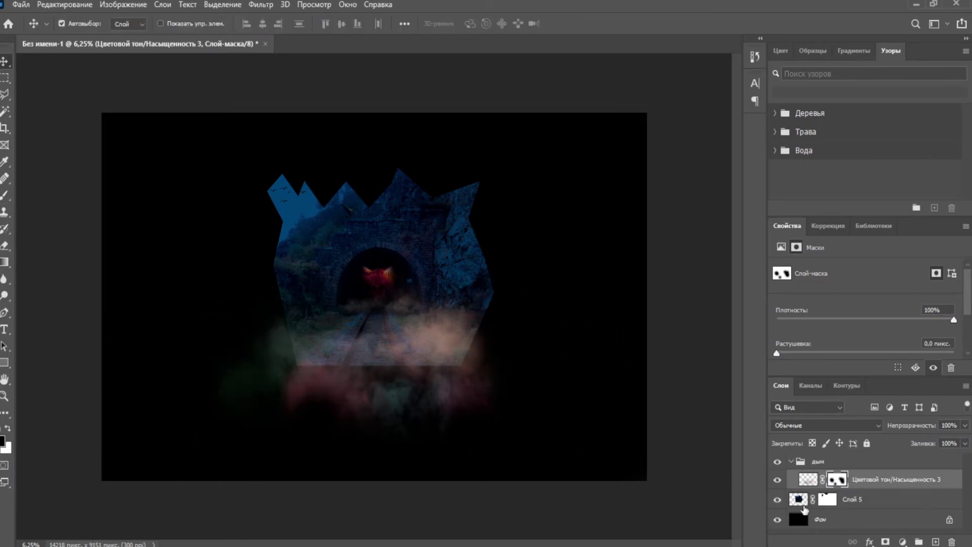
# Duplicate Слой 5, flip the copy vertically and move it below the original as a reflection.
pyautogui.click(799, 500)
pyautogui.hotkey('ctrl', 't')
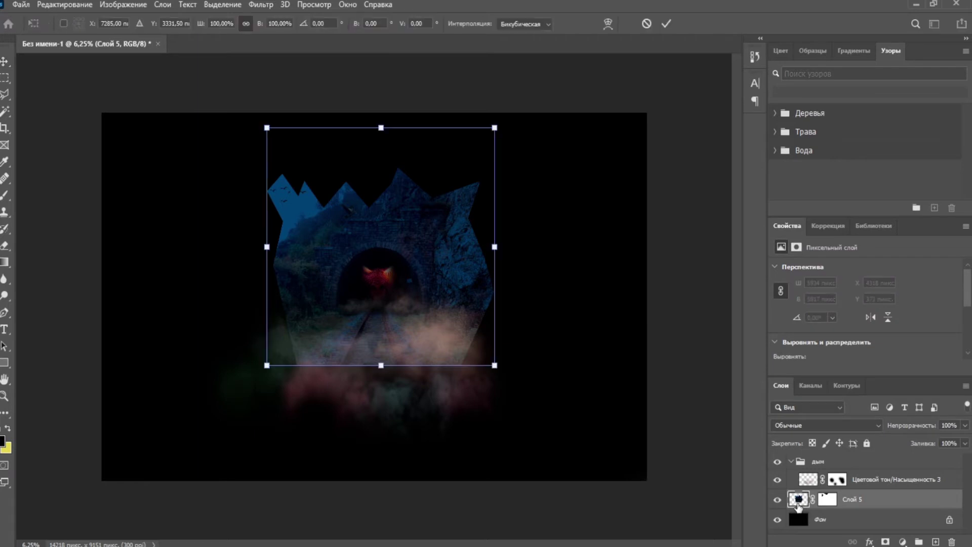
pyautogui.press('Return')
pyautogui.hotkey('ctrl', 'j')
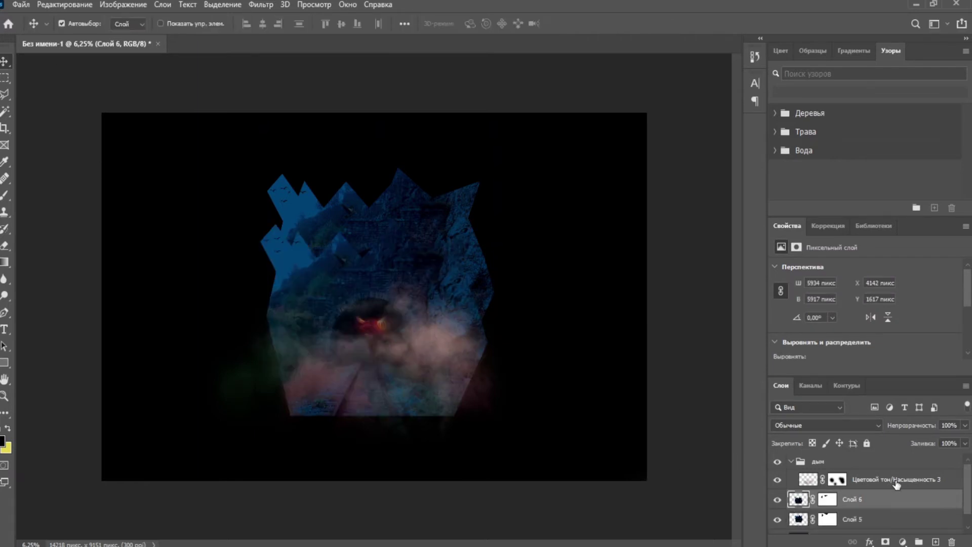
pyautogui.hotkey('ctrl', 't')
pyautogui.rightClick(404, 283)
pyautogui.click(448, 513)
pyautogui.moveTo(419, 302); pyautogui.dragTo(424, 488)
# Widen the reflection's lower edge in perspective to about 171% of its width.
pyautogui.hotkey('ctrl', '-')
pyautogui.hotkey('ctrl', '-')
pyautogui.rightClick(390, 405)
pyautogui.click(415, 235)
pyautogui.moveTo(451, 492); pyautogui.dragTo(503, 475)
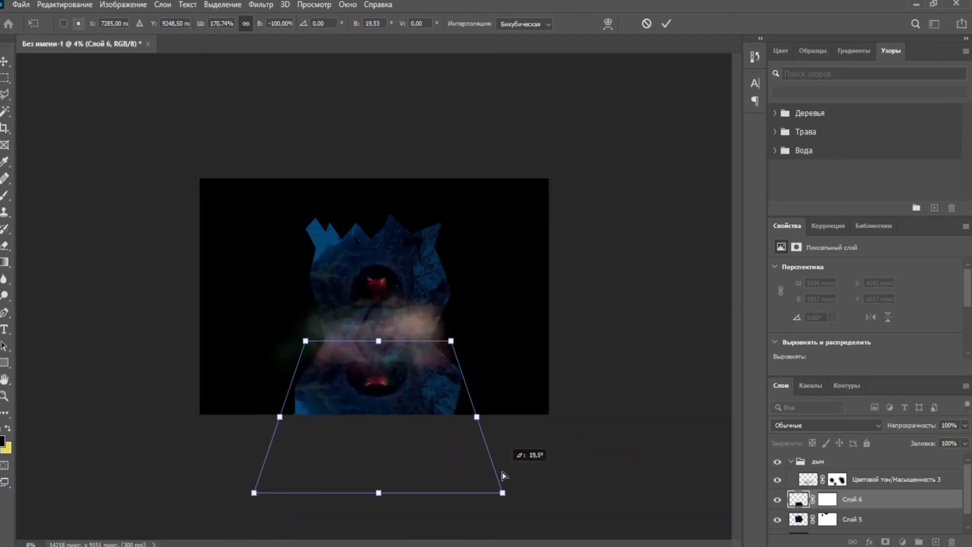
pyautogui.press('Return')
# Apply a Gaussian Blur with a radius of about 25 pixels to the reflection on Слой 6.
pyautogui.click(4, 61)
pyautogui.click(261, 5)
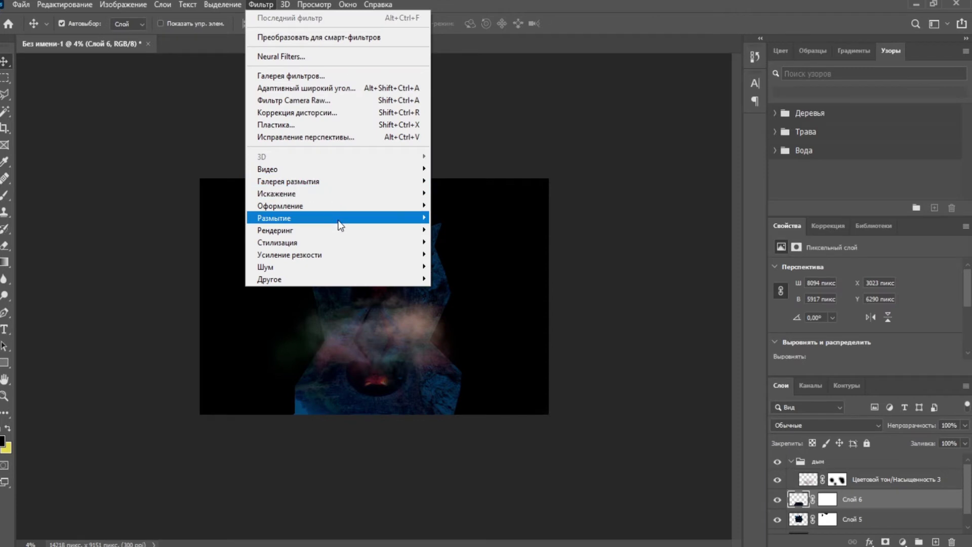
pyautogui.moveTo(337, 219)
pyautogui.click(466, 267)
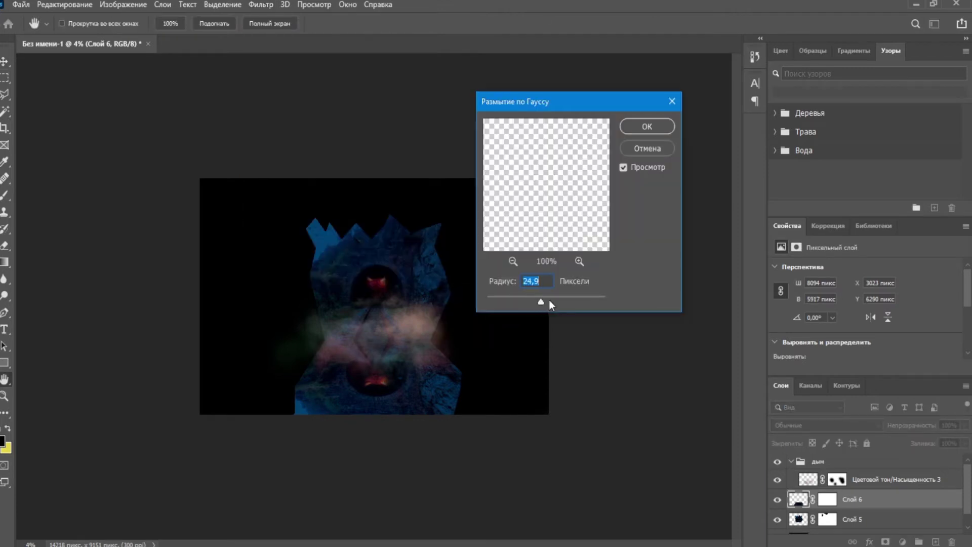
pyautogui.press('Return')
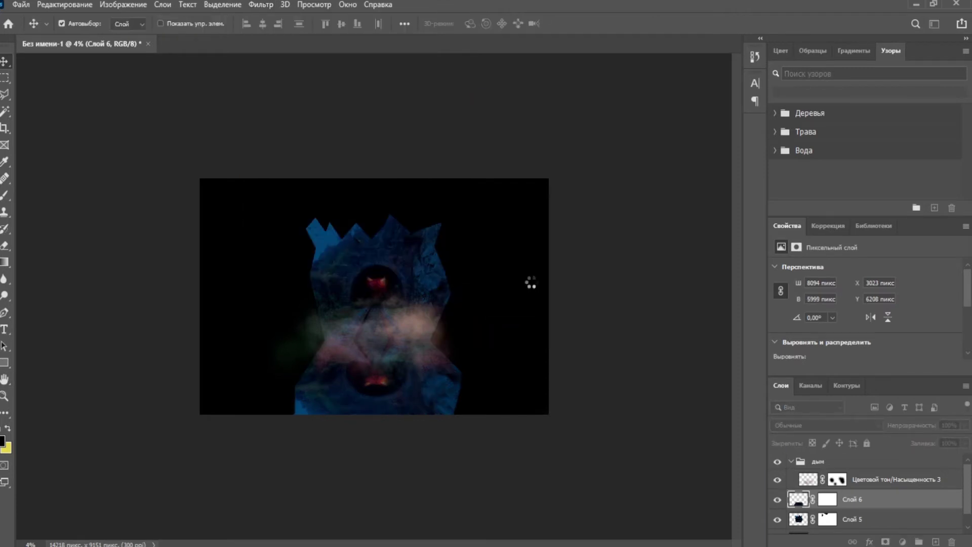
# Distort the blurred reflection on Слой 6 by pulling its lower-left corner farther outward.
pyautogui.hotkey('ctrl', 't')
pyautogui.rightClick(417, 400)
pyautogui.click(471, 234)
pyautogui.moveTo(272, 494); pyautogui.dragTo(252, 494)
pyautogui.press('Return')
# Paint black on the Слой 6 mask with a 3100 px soft brush to fade the reflection's sides and lower edge.
pyautogui.hotkey('ctrl', '\\')
pyautogui.click(5, 195)
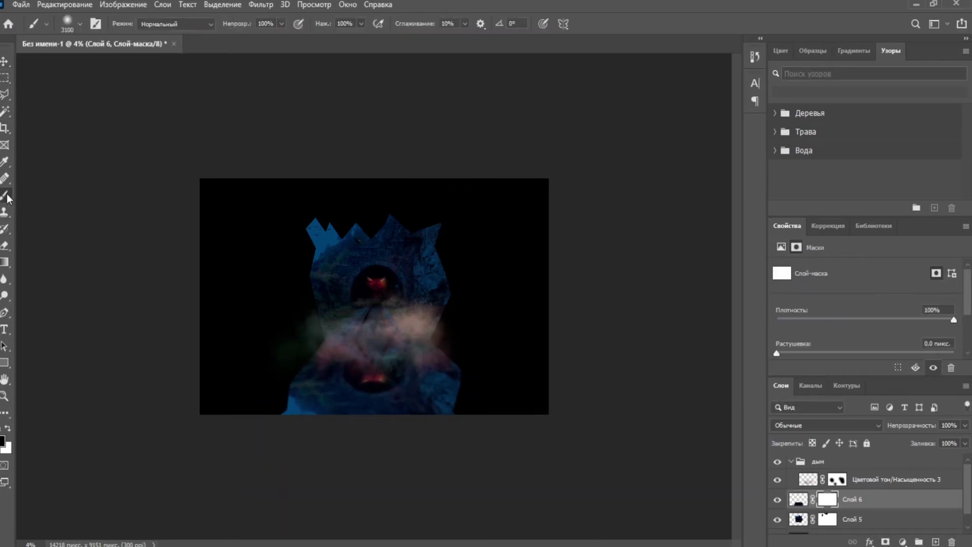
pyautogui.moveTo(275, 367)
pyautogui.mouseDown()
pyautogui.moveTo(275, 388)
pyautogui.moveTo(298, 346)
pyautogui.moveTo(459, 375)
pyautogui.moveTo(453, 434)
pyautogui.mouseUp()
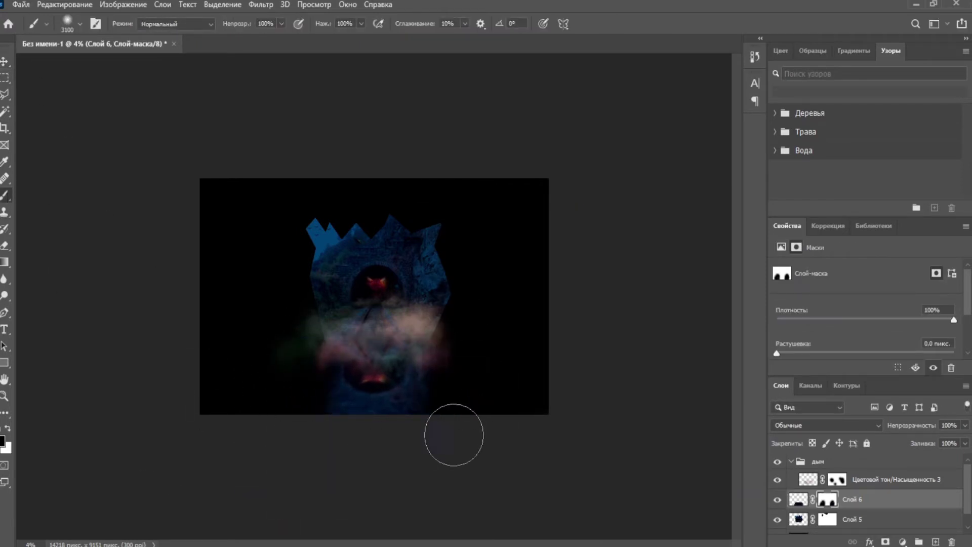
pyautogui.moveTo(331, 459); pyautogui.dragTo(419, 462)
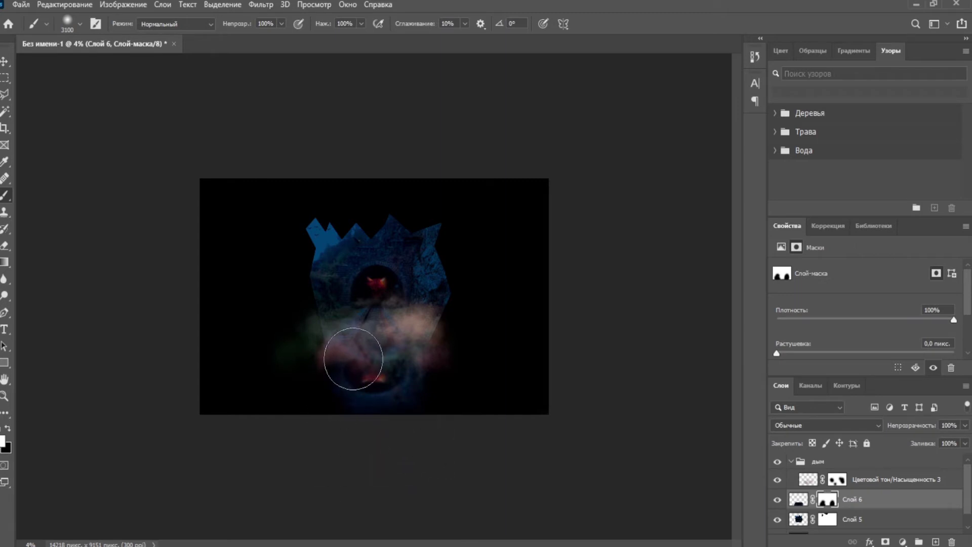
# Open the photo look.com.ua-240393.jpg of the woman with a backpack.
pyautogui.click(4, 62)
pyautogui.click(20, 5)
pyautogui.click(33, 30)
pyautogui.doubleClick(296, 197)
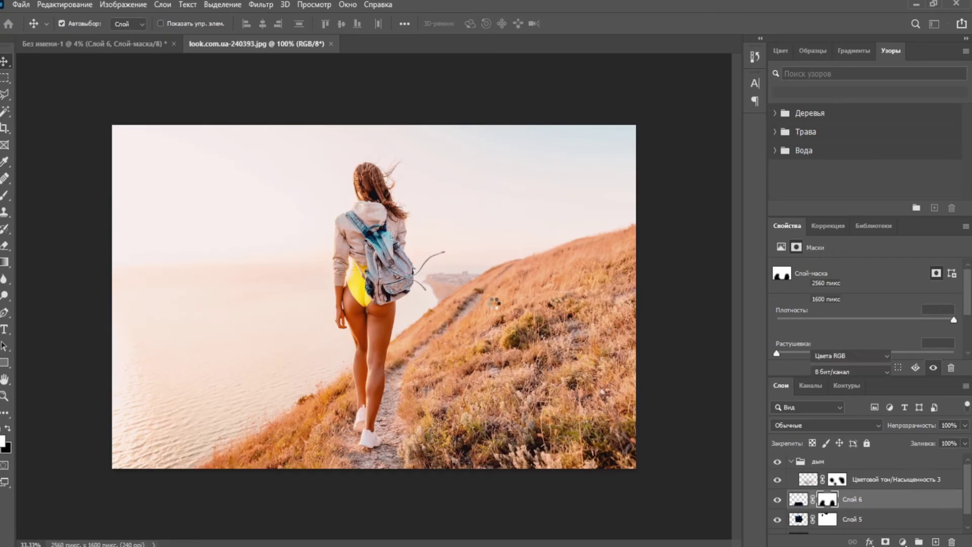
pyautogui.click(231, 5)
pyautogui.click(140, 89)
pyautogui.rightClick(6, 93)
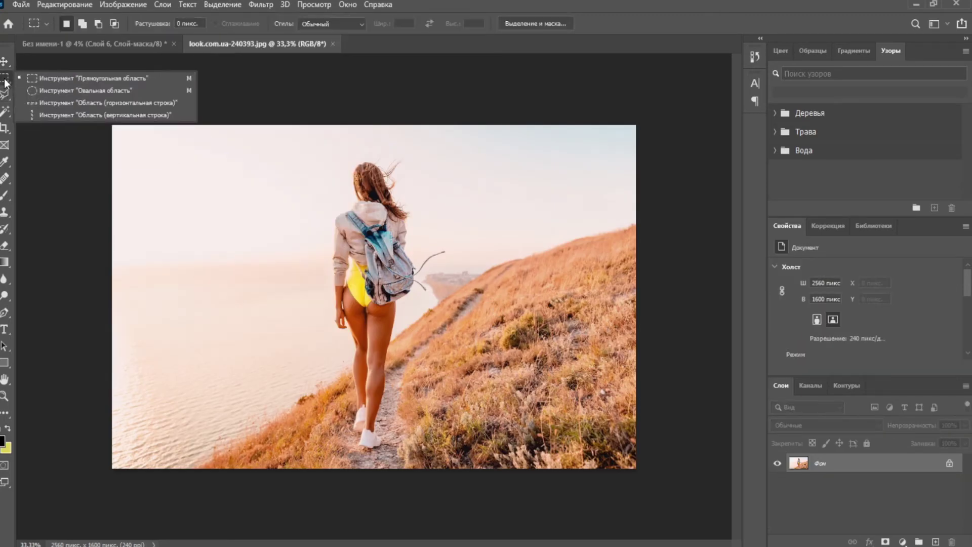
pyautogui.click(5, 146)
pyautogui.moveTo(307, 146)
pyautogui.mouseDown()
pyautogui.moveTo(423, 357)
pyautogui.moveTo(423, 393)
pyautogui.mouseUp()
pyautogui.hotkey('ctrl', 'z')
# Select the woman with the rectangular Object Selection tool.
pyautogui.click(6, 128)
pyautogui.rightClick(6, 111)
pyautogui.click(21, 112)
pyautogui.moveTo(313, 143); pyautogui.dragTo(453, 454)
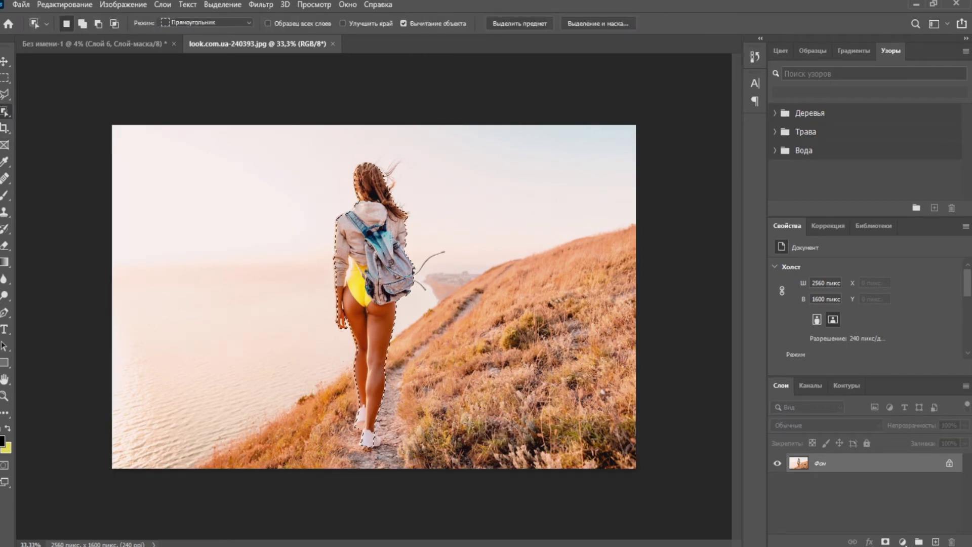
# Unlock the background layer and place a new empty layer beneath it.
pyautogui.click(949, 463)
pyautogui.click(936, 541)
pyautogui.moveTo(880, 465); pyautogui.dragTo(876, 498)
pyautogui.hotkey('ctrl', '+')
pyautogui.hotkey('ctrl', '+')
pyautogui.hotkey('ctrl', '+')
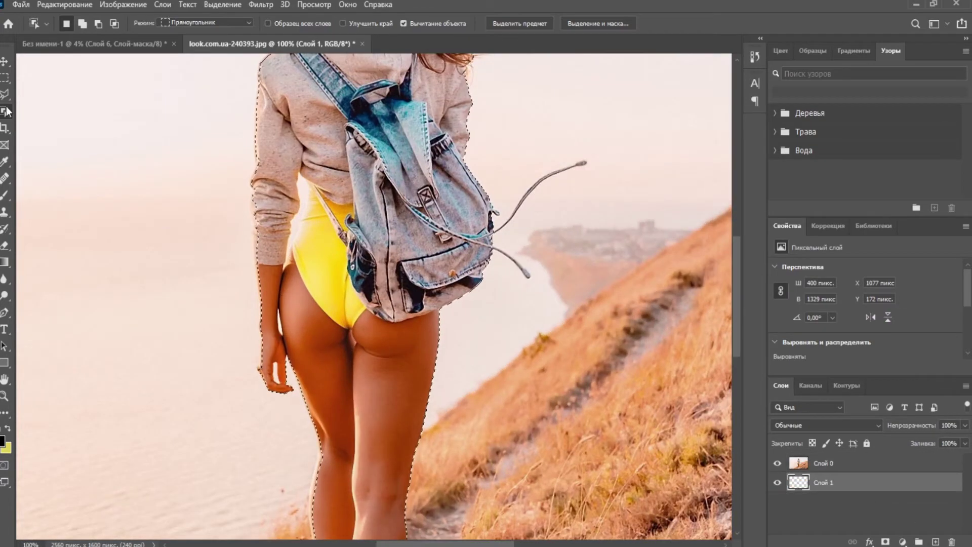
pyautogui.rightClick(6, 111)
pyautogui.click(36, 125)
pyautogui.hotkey('ctrl', '+')
pyautogui.moveTo(259, 161)
pyautogui.mouseDown()
pyautogui.moveTo(415, 250)
pyautogui.moveTo(375, 525)
pyautogui.mouseUp()
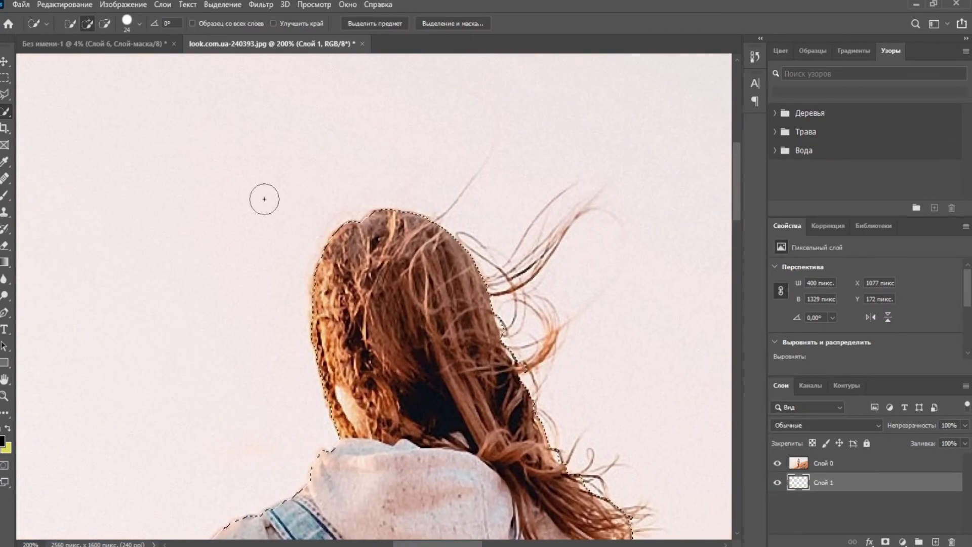
pyautogui.click(453, 24)
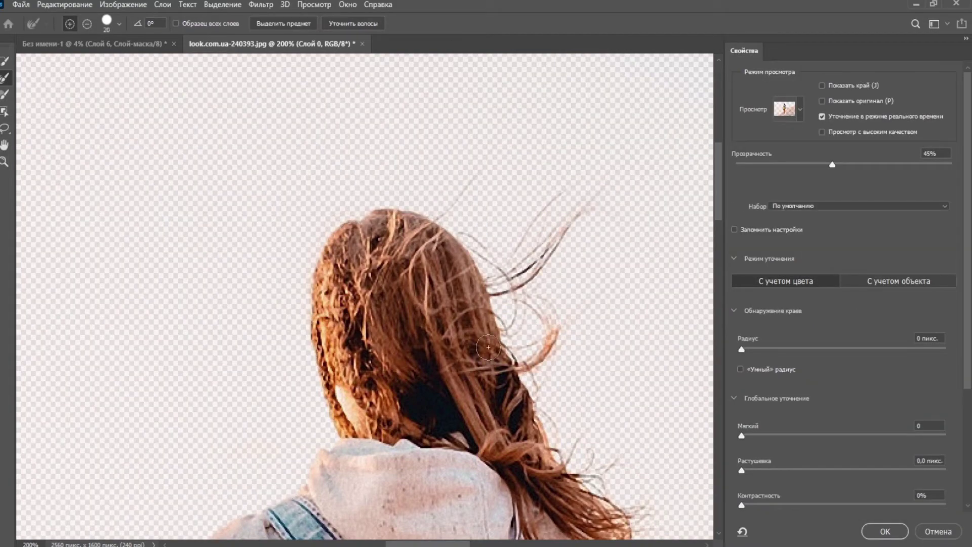
pyautogui.moveTo(302, 487); pyautogui.dragTo(548, 83)
pyautogui.moveTo(462, 461); pyautogui.dragTo(393, 282)
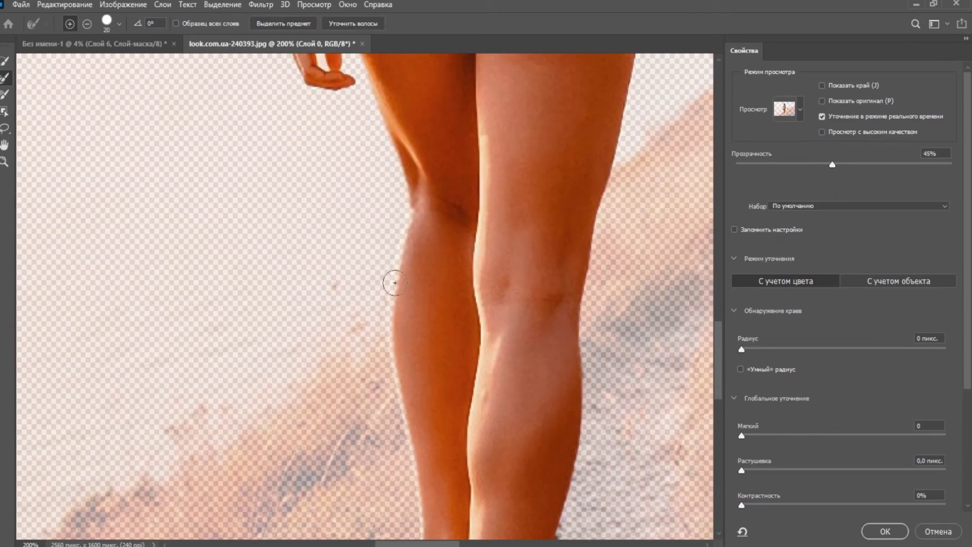
pyautogui.moveTo(448, 423); pyautogui.dragTo(435, 198)
pyautogui.click(935, 532)
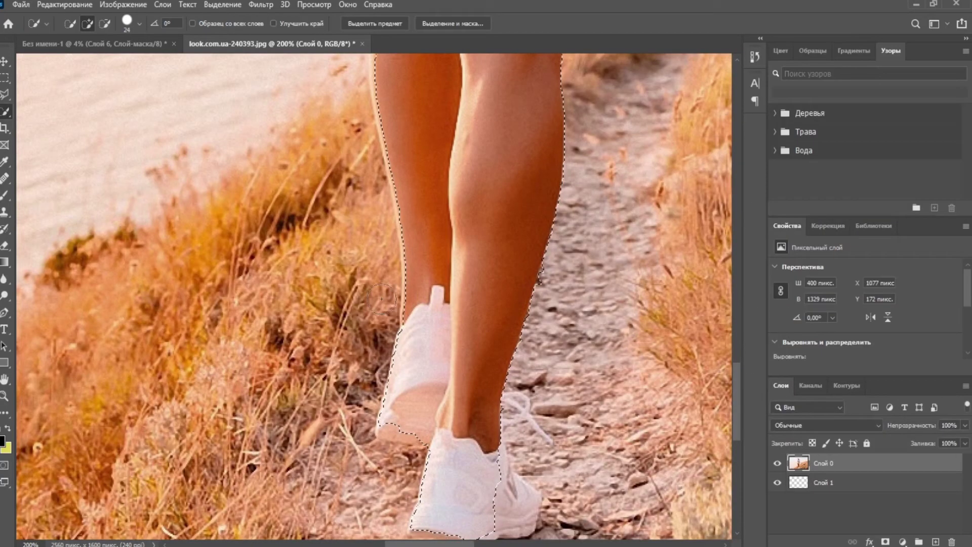
# Correct the selection with Quick Selection, excluding the grass beside the calf and including the missing parts of the shoes.
pyautogui.moveTo(377, 104); pyautogui.dragTo(421, 338)
pyautogui.moveTo(351, 212); pyautogui.dragTo(351, 249)
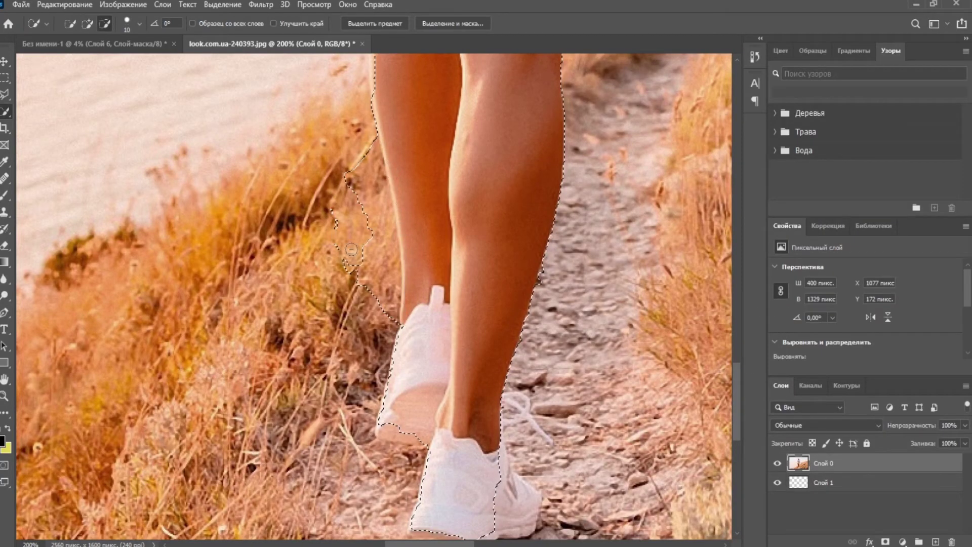
pyautogui.moveTo(357, 143); pyautogui.dragTo(394, 382)
pyautogui.click(87, 24)
pyautogui.moveTo(392, 428); pyautogui.dragTo(425, 440)
pyautogui.moveTo(502, 471); pyautogui.dragTo(529, 509)
pyautogui.moveTo(466, 406); pyautogui.dragTo(427, 283)
pyautogui.moveTo(380, 414); pyautogui.dragTo(441, 423)
pyautogui.moveTo(471, 162); pyautogui.dragTo(398, 499)
# Refine the selection edge around the woman's loose hair in Select and Mask and apply it.
pyautogui.scroll(8, 412, 197)
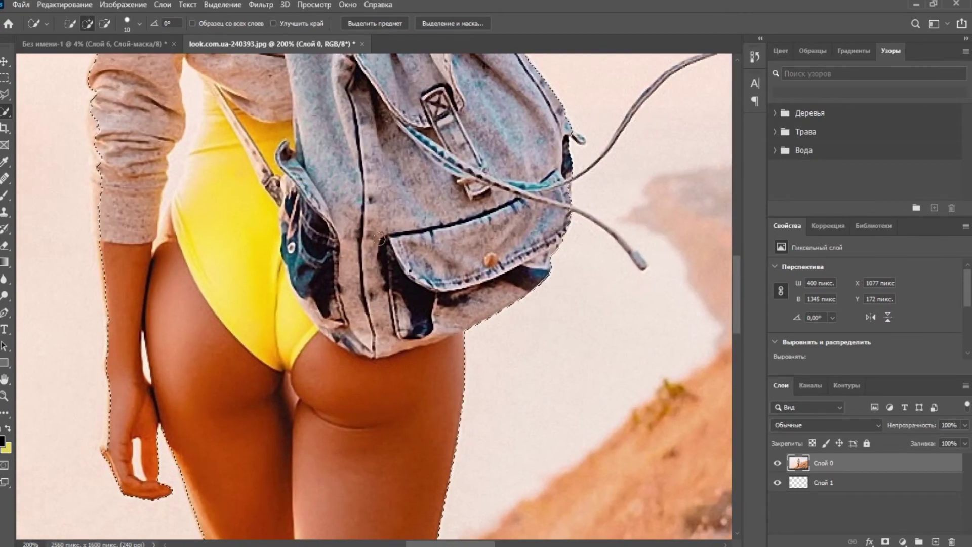
pyautogui.press('alt')
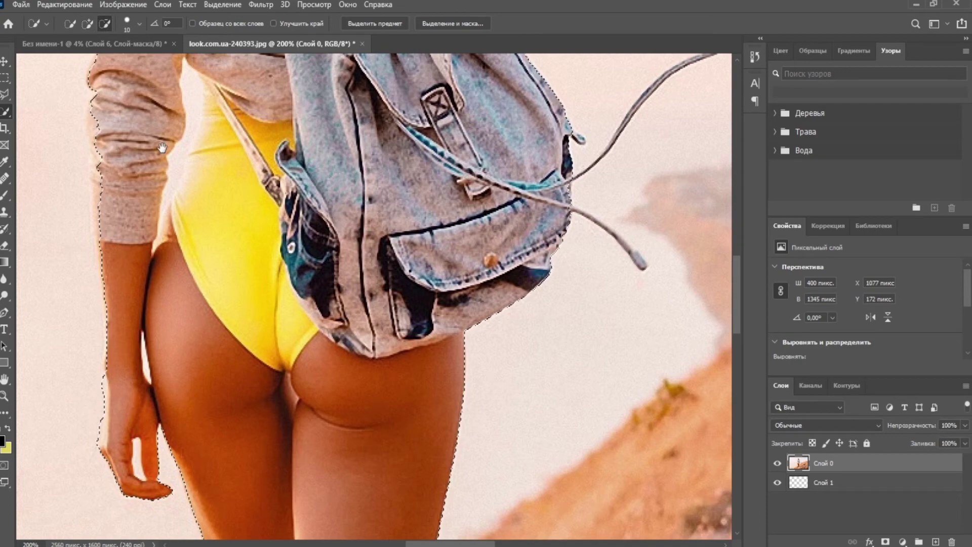
pyautogui.scroll(4, 272, 212)
pyautogui.scroll(5, 273, 212)
pyautogui.scroll(5, 272, 212)
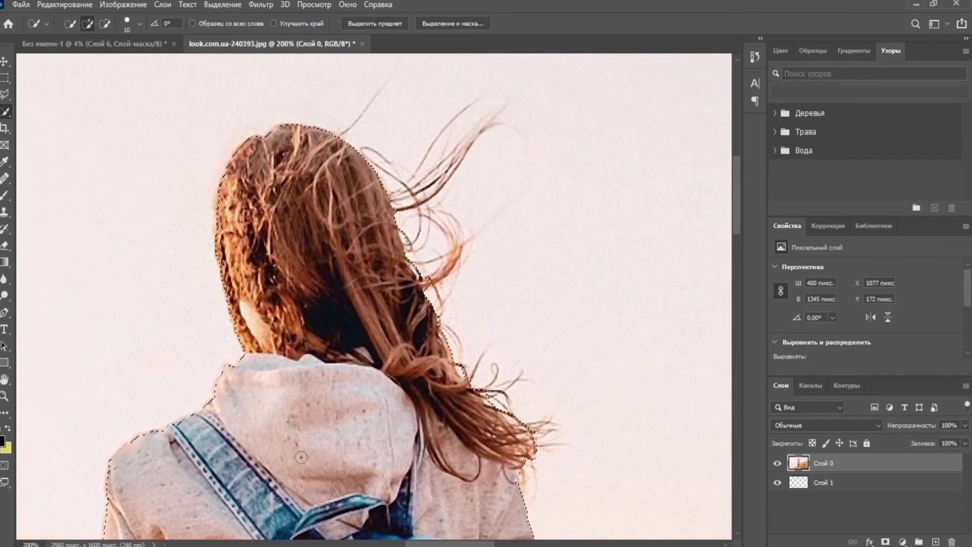
pyautogui.hotkey('alt', 'ctrl', 'r')
pyautogui.moveTo(458, 373); pyautogui.dragTo(537, 428)
pyautogui.click(885, 531)
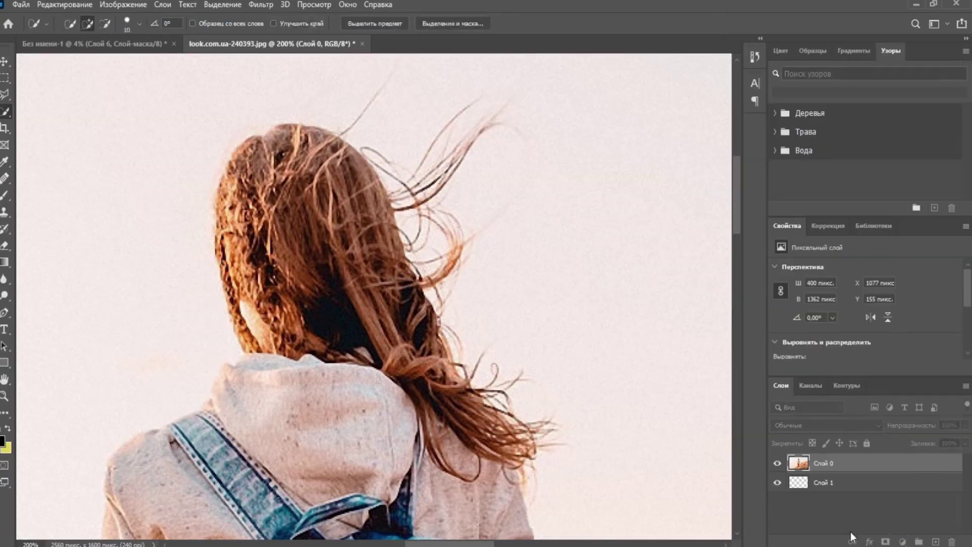
# Mask Слой 0 to the selected woman and get a small brush ready for retouching the mask.
pyautogui.hotkey('ctrl', '-')
pyautogui.hotkey('ctrl', '+')
pyautogui.hotkey('ctrl', '+')
pyautogui.hotkey('ctrl', '+')
pyautogui.hotkey('ctrl', '+')
pyautogui.moveTo(95, 233)
pyautogui.mouseDown()
pyautogui.moveTo(135, 304)
pyautogui.moveTo(200, 350)
pyautogui.mouseUp()
pyautogui.press('b')
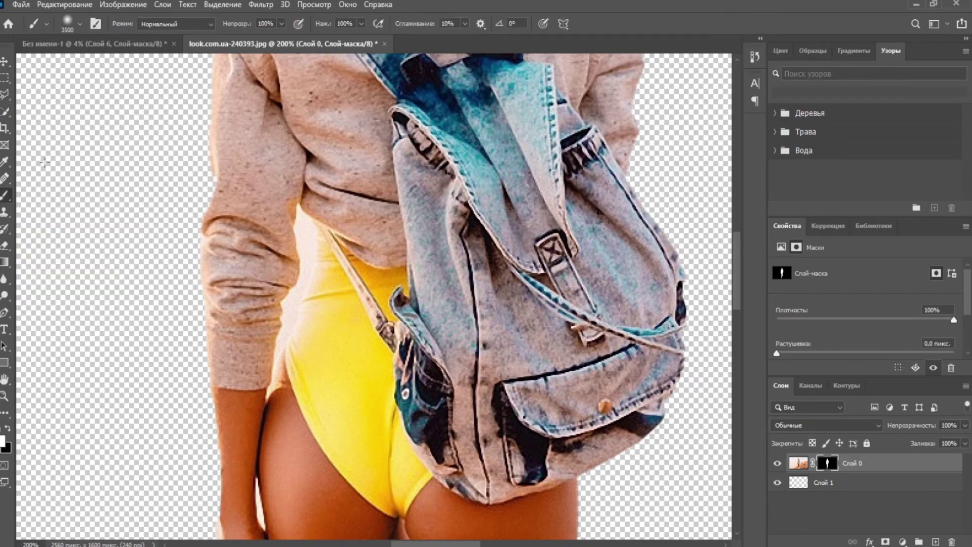
pyautogui.rightClick(204, 242)
pyautogui.click(249, 244)
pyautogui.hotkey('ctrl', 'z')
pyautogui.scroll(4, 274, 361)
# Paint black on the Слой 0 mask to remove leftover background along the woman's sleeve and arm.
pyautogui.click(7, 428)
pyautogui.moveTo(186, 117); pyautogui.dragTo(189, 241)
pyautogui.moveTo(159, 148)
pyautogui.mouseDown()
pyautogui.moveTo(200, 253)
pyautogui.moveTo(177, 239)
pyautogui.moveTo(199, 223)
pyautogui.mouseUp()
pyautogui.moveTo(159, 298)
pyautogui.mouseDown()
pyautogui.moveTo(171, 99)
pyautogui.moveTo(120, 260)
pyautogui.moveTo(89, 456)
pyautogui.moveTo(200, 104)
pyautogui.moveTo(130, 271)
pyautogui.mouseUp()
pyautogui.moveTo(292, 394); pyautogui.dragTo(402, 56)
# Clean the mask edges around the legs, shoes and hand with a 6 px black brush.
pyautogui.hotkey('ctrl', '-')
pyautogui.hotkey('ctrl', '-')
pyautogui.hotkey('ctrl', '-')
pyautogui.hotkey('ctrl', '-')
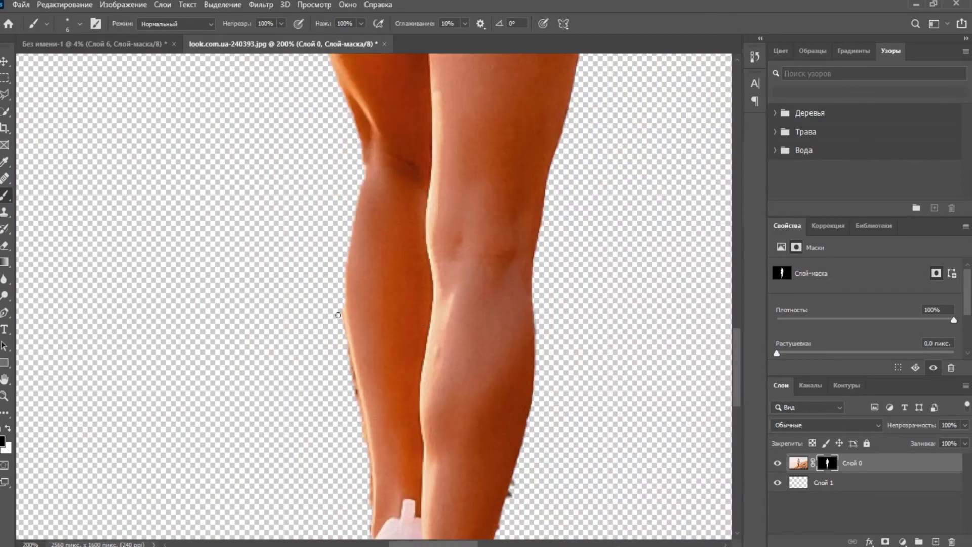
pyautogui.scroll(-4, 344, 352)
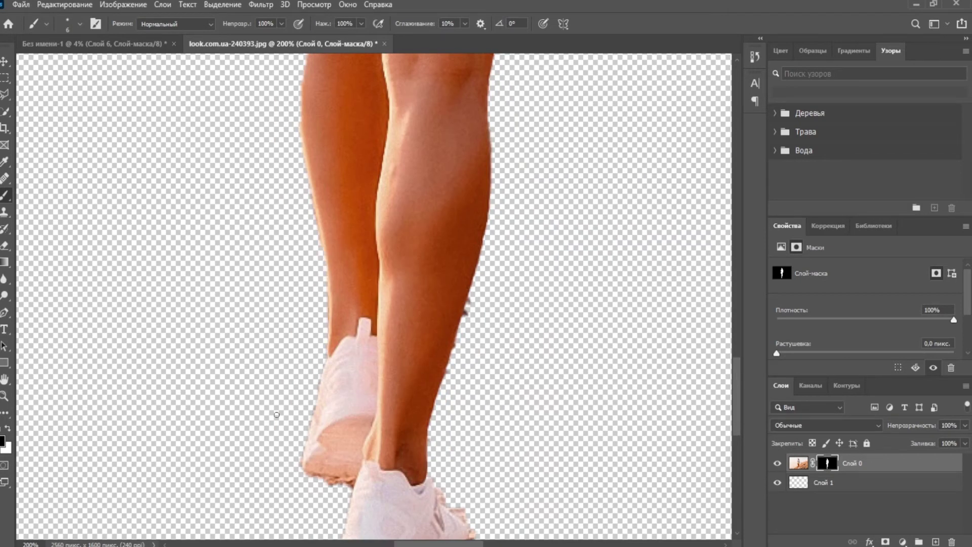
pyautogui.scroll(-3, 277, 415)
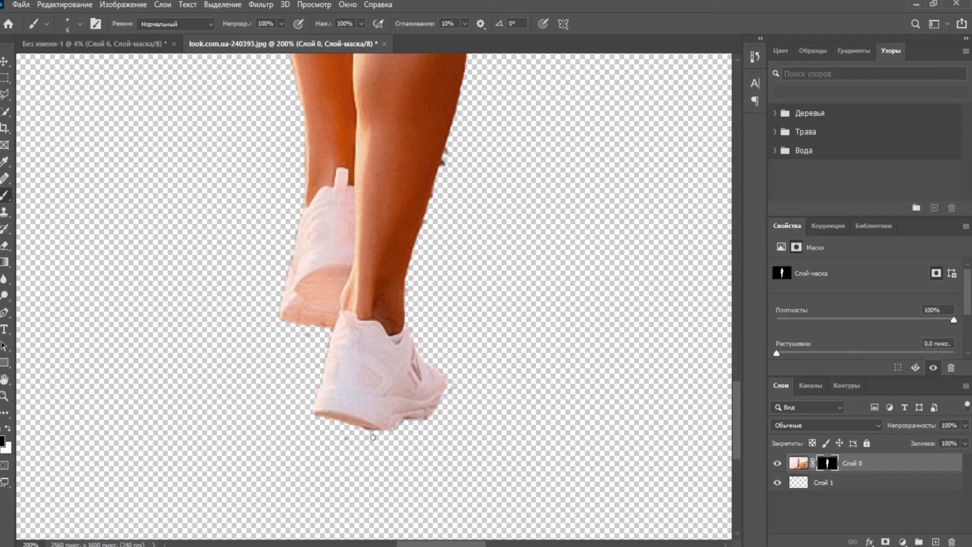
pyautogui.scroll(10, 349, 430)
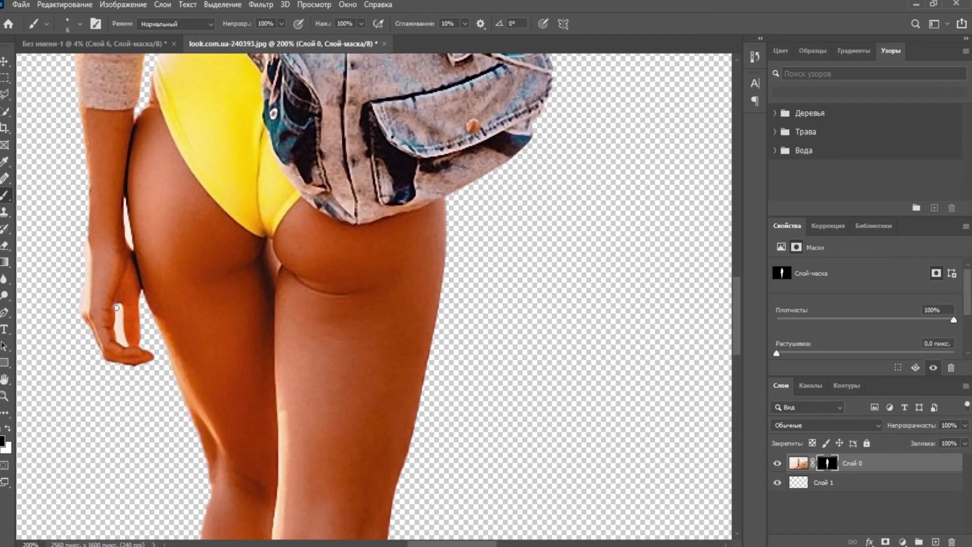
pyautogui.moveTo(252, 180); pyautogui.dragTo(282, 103)
# Copy the masked woman into the composite document Без имени-1 as a new layer.
pyautogui.click(800, 467)
pyautogui.click(96, 44)
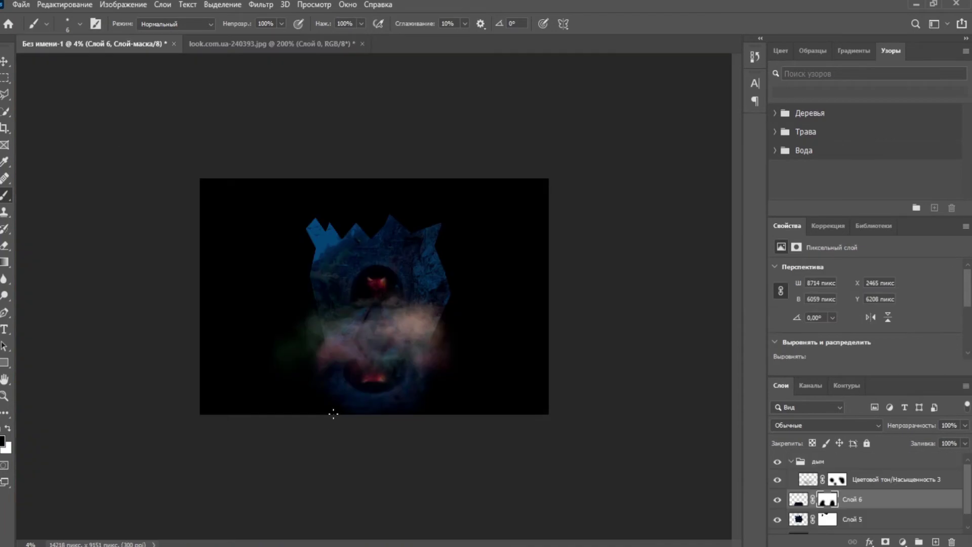
pyautogui.hotkey('ctrl', 'v')
pyautogui.click(530, 257)
# Scale the woman to about 242% and stand her in front of the tunnel entrance.
pyautogui.hotkey('ctrl', 't')
pyautogui.moveTo(408, 311); pyautogui.dragTo(509, 384)
pyautogui.moveTo(429, 335); pyautogui.dragTo(378, 359)
pyautogui.hotkey('ctrl', '+')
pyautogui.hotkey('ctrl', '+')
pyautogui.hotkey('ctrl', '+')
pyautogui.moveTo(549, 260); pyautogui.dragTo(517, 281)
pyautogui.moveTo(361, 368)
pyautogui.mouseDown()
pyautogui.moveTo(386, 372)
pyautogui.moveTo(373, 361)
pyautogui.mouseUp()
pyautogui.click(4, 61)
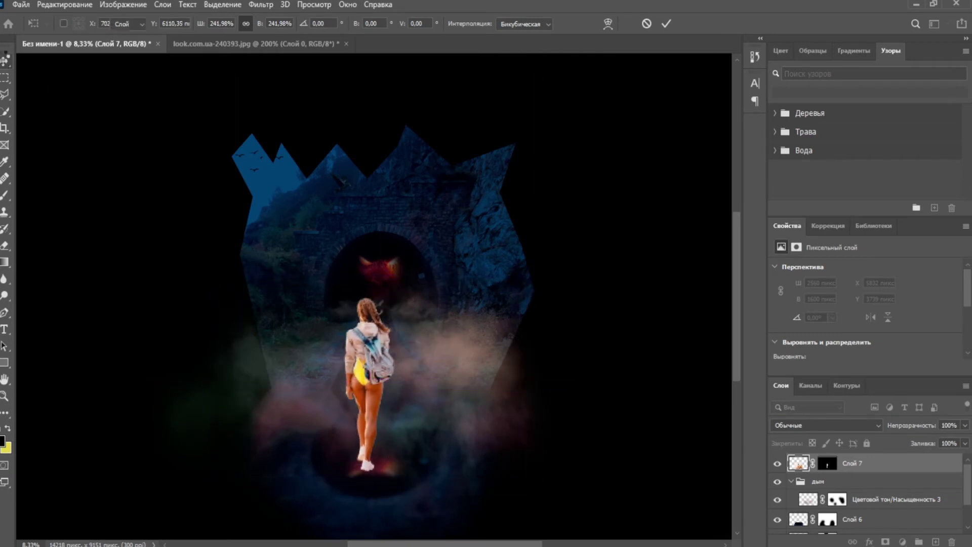
# Add a Color Lookup adjustment with Moonlight.3DL and clip it to the woman's layer, Слой 7.
pyautogui.click(902, 541)
pyautogui.click(871, 478)
pyautogui.click(905, 270)
pyautogui.click(916, 303)
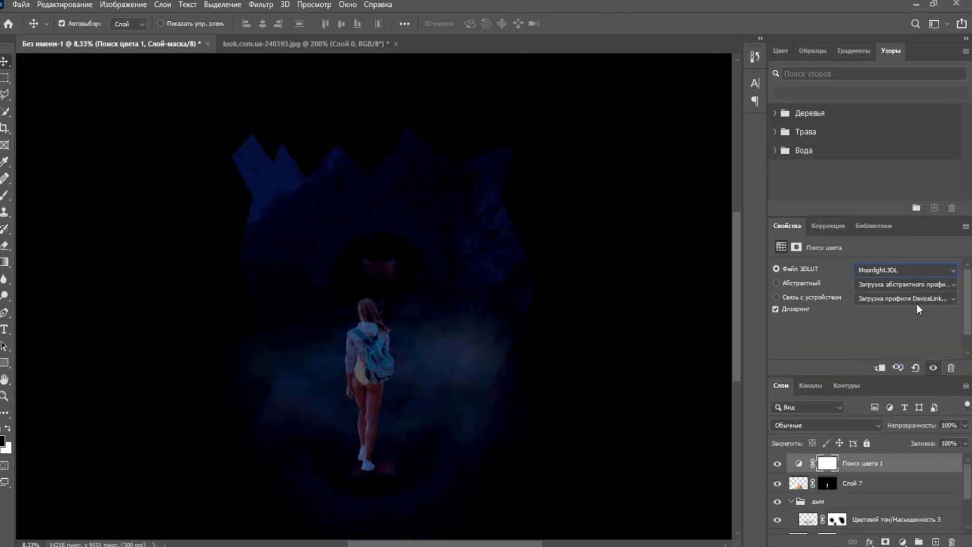
pyautogui.click(880, 368)
pyautogui.click(851, 484)
pyautogui.keyDown('ctrl'); pyautogui.click(936, 541); pyautogui.keyUp('ctrl')
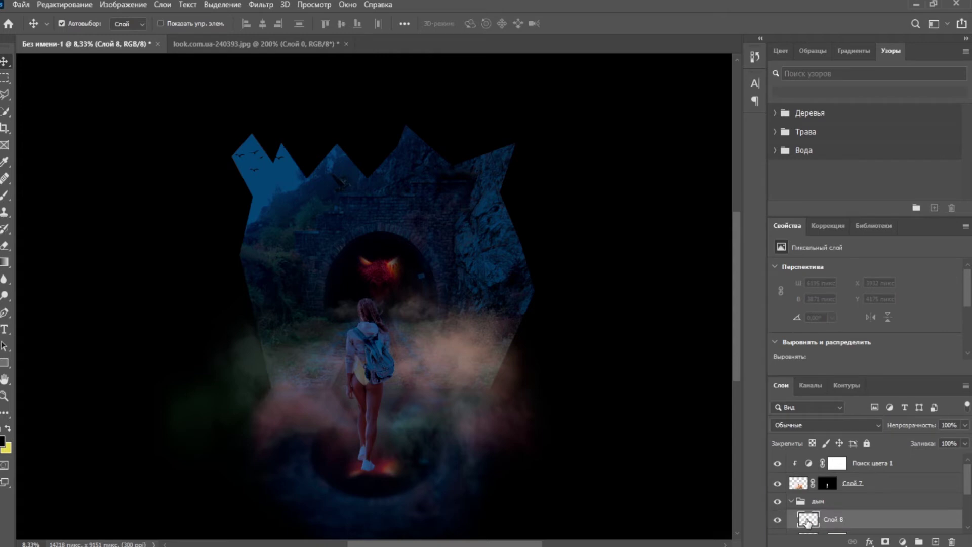
pyautogui.moveTo(805, 519); pyautogui.dragTo(806, 494)
pyautogui.press('b')
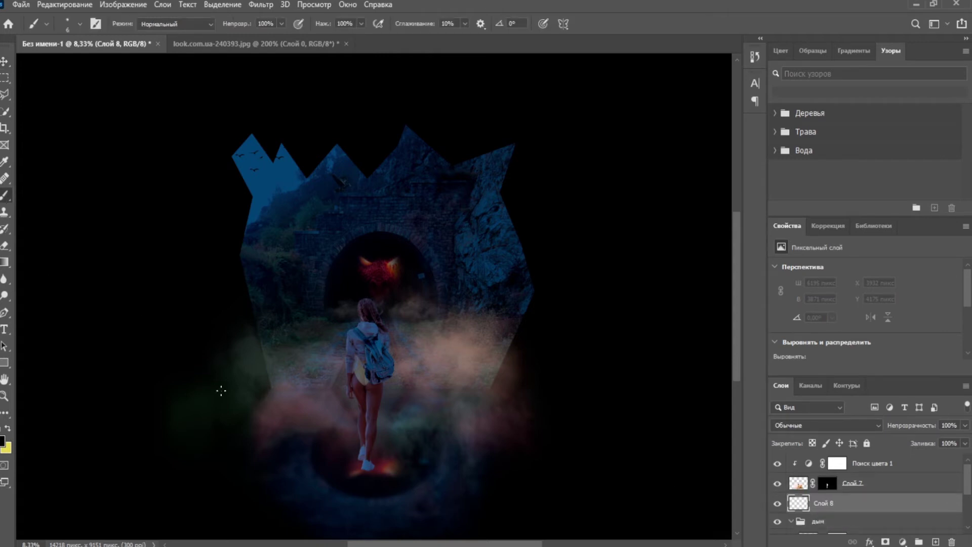
pyautogui.click(802, 488)
pyautogui.click(800, 501)
pyautogui.press('Delete')
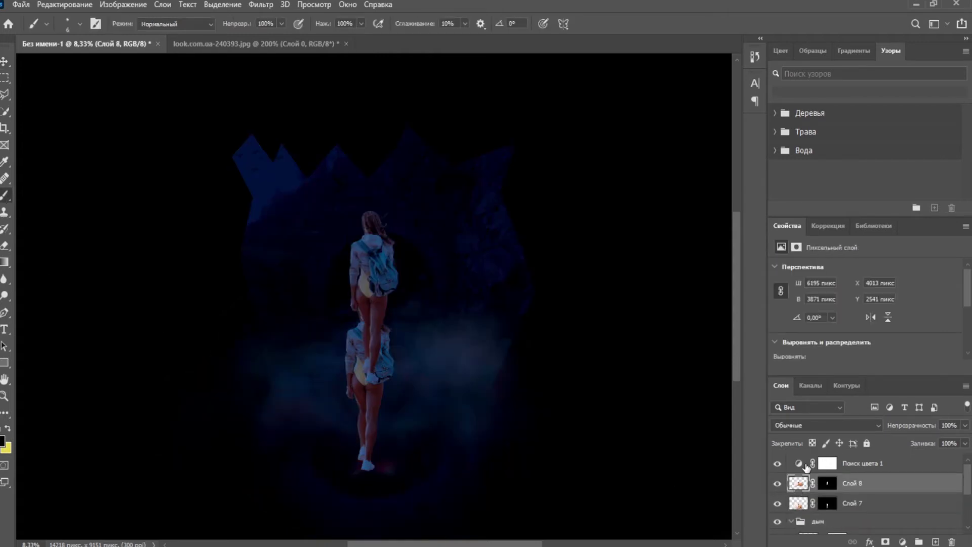
# Duplicate the woman's layer, put the copy beneath Слой 7 and clip the Color Lookup to Слой 7.
pyautogui.click(805, 466)
pyautogui.hotkey('ctrl', 'alt', 'g')
pyautogui.click(799, 505)
pyautogui.click(777, 503)
pyautogui.click(777, 503)
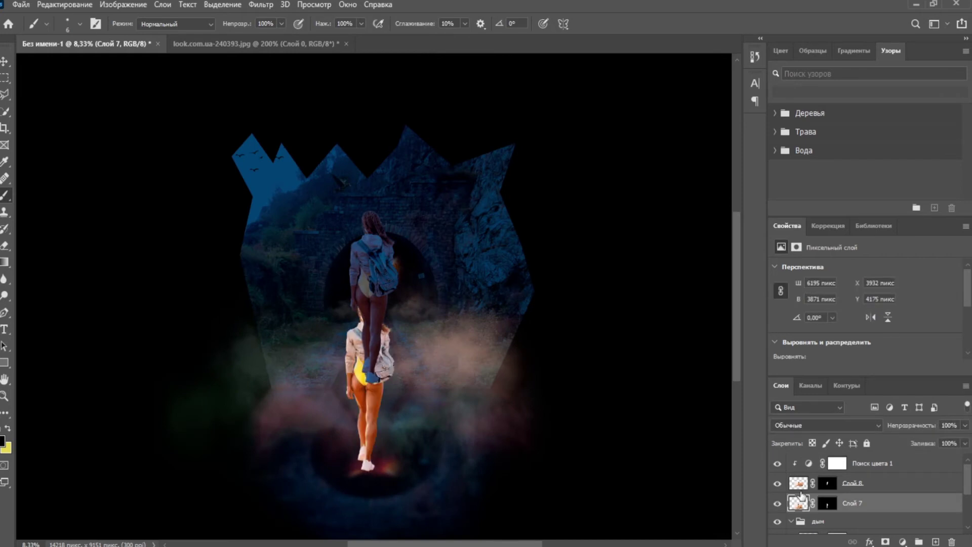
pyautogui.moveTo(799, 503); pyautogui.dragTo(800, 485)
pyautogui.click(800, 464)
pyautogui.hotkey('ctrl', 'alt', 'g')
# Flip the woman's copy on Слой 8 vertically and move it below her feet as a reflection.
pyautogui.click(799, 503)
pyautogui.hotkey('ctrl', 't')
pyautogui.rightClick(361, 281)
pyautogui.click(414, 507)
pyautogui.moveTo(382, 301); pyautogui.dragTo(380, 534)
pyautogui.moveTo(370, 421); pyautogui.dragTo(370, 450)
pyautogui.moveTo(371, 492)
pyautogui.mouseDown()
pyautogui.moveTo(370, 473)
pyautogui.moveTo(380, 484)
pyautogui.mouseUp()
# Flip the woman's reflection horizontally, stretch its height to about 117% and align it with her shoes.
pyautogui.rightClick(381, 483)
pyautogui.click(381, 482)
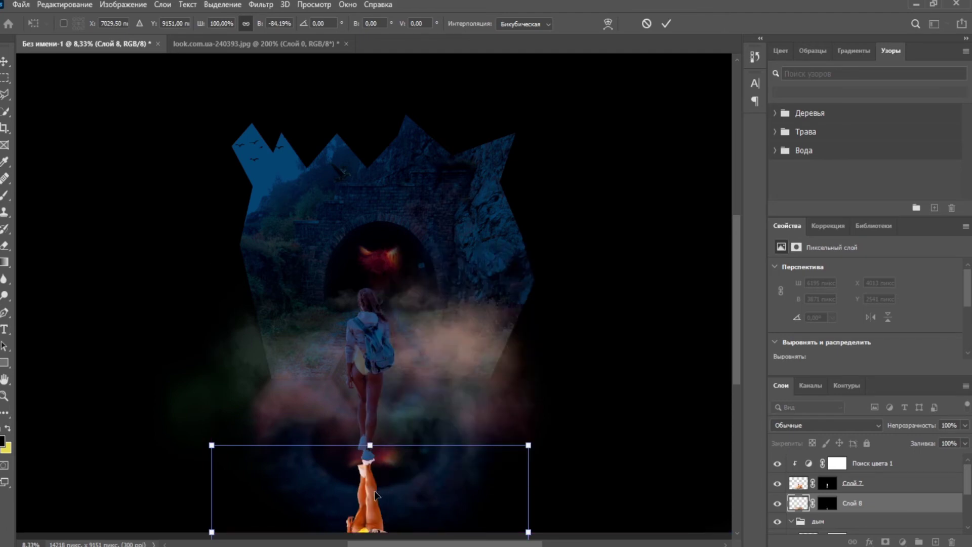
pyautogui.moveTo(398, 487); pyautogui.dragTo(359, 524)
pyautogui.scroll(-3, 45, 208)
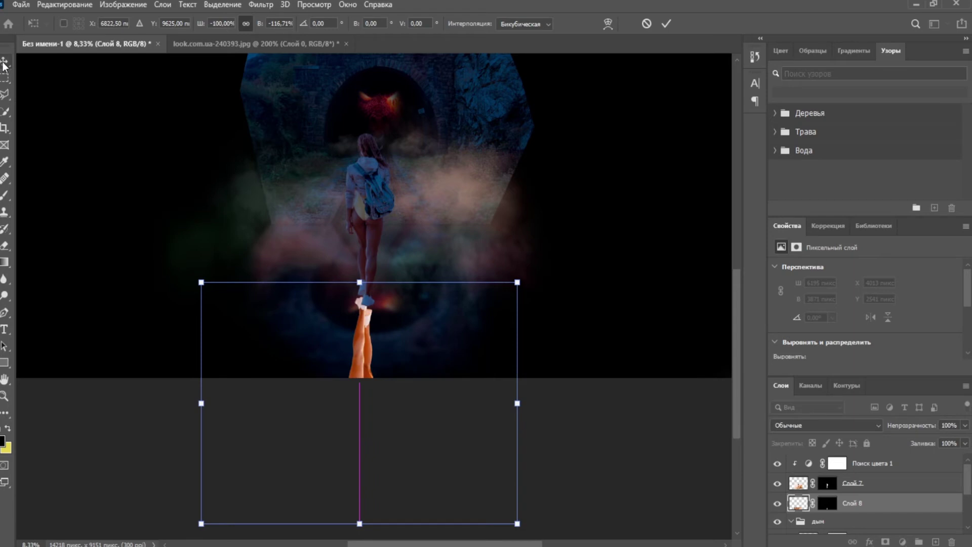
pyautogui.click(5, 62)
# Clip an Exposure adjustment to Слой 8 with exposure about -8.93 and offset about -0.0813.
pyautogui.click(903, 542)
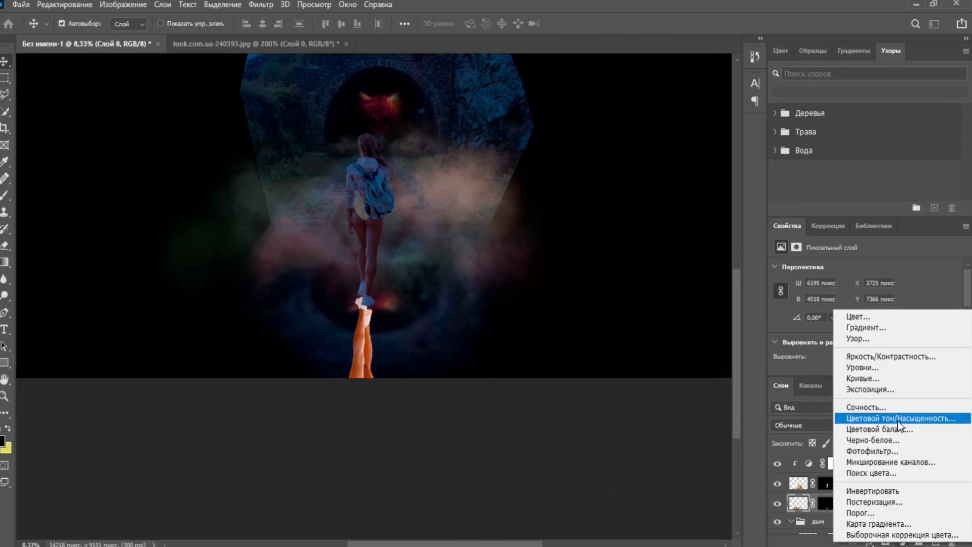
pyautogui.click(898, 421)
pyautogui.moveTo(866, 300); pyautogui.dragTo(801, 300)
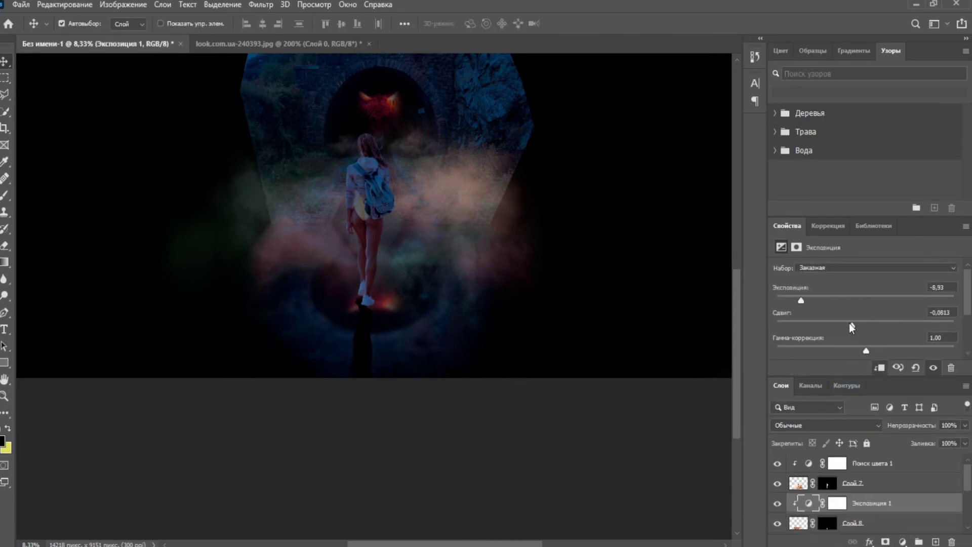
# Apply a Gaussian Blur to the woman's reflection on Слой 8 and lower its opacity to about 59%.
pyautogui.click(820, 523)
pyautogui.click(261, 4)
pyautogui.moveTo(292, 211)
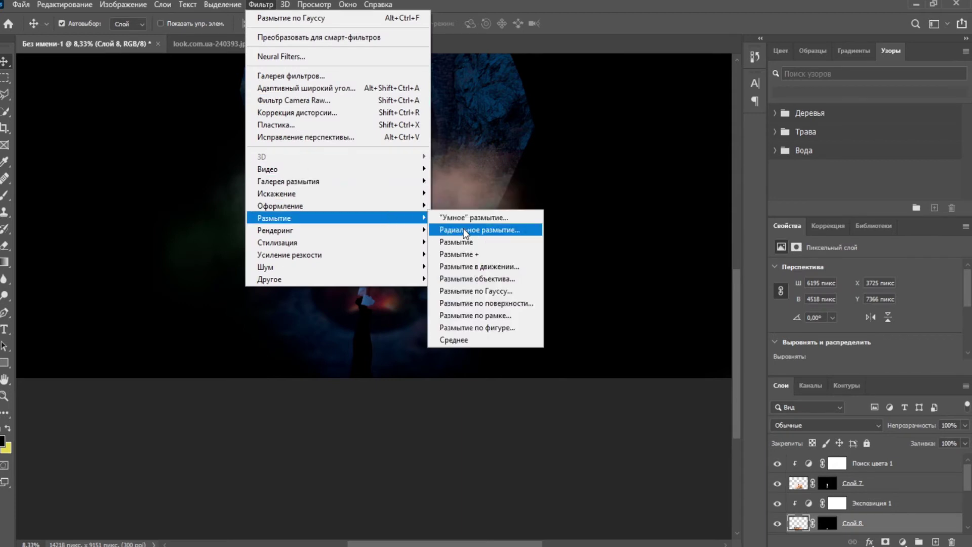
pyautogui.click(542, 296)
pyautogui.moveTo(543, 304); pyautogui.dragTo(568, 303)
pyautogui.press('Return')
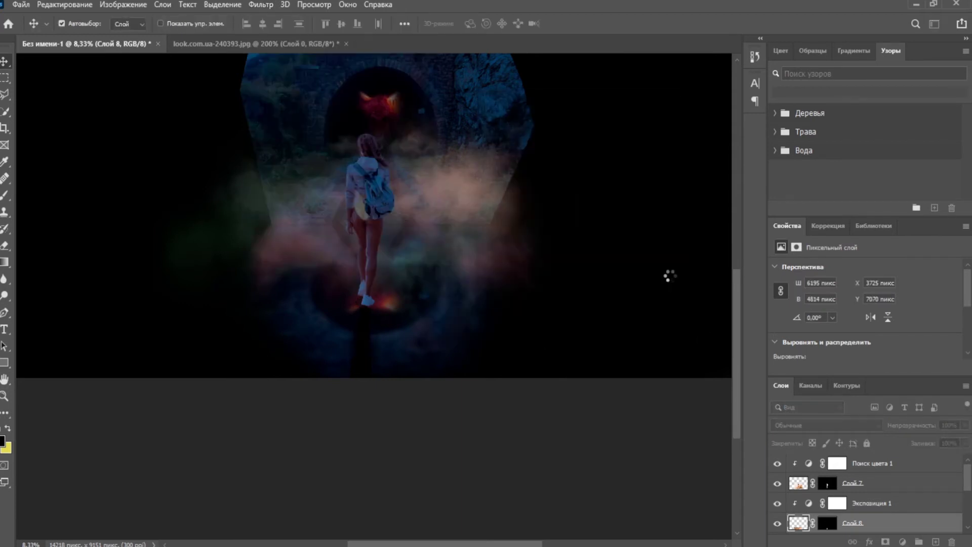
pyautogui.click(965, 425)
pyautogui.moveTo(962, 441); pyautogui.dragTo(941, 440)
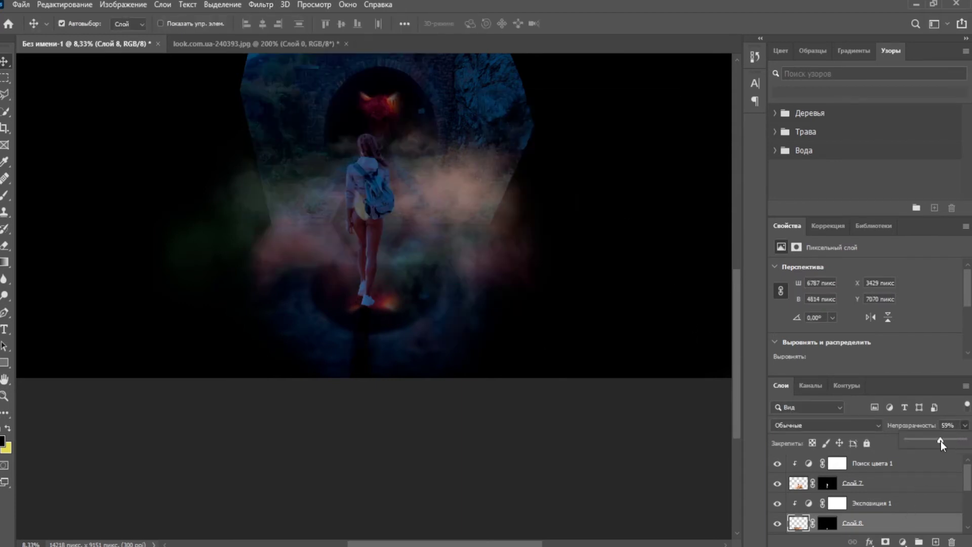
# Add a new empty layer directly below the woman's reflection layer Слой 8 and switch to the Brush tool.
pyautogui.hotkey('ctrl', '+')
pyautogui.hotkey('ctrl', '+')
pyautogui.hotkey('ctrl', '+')
pyautogui.hotkey('ctrl', '+')
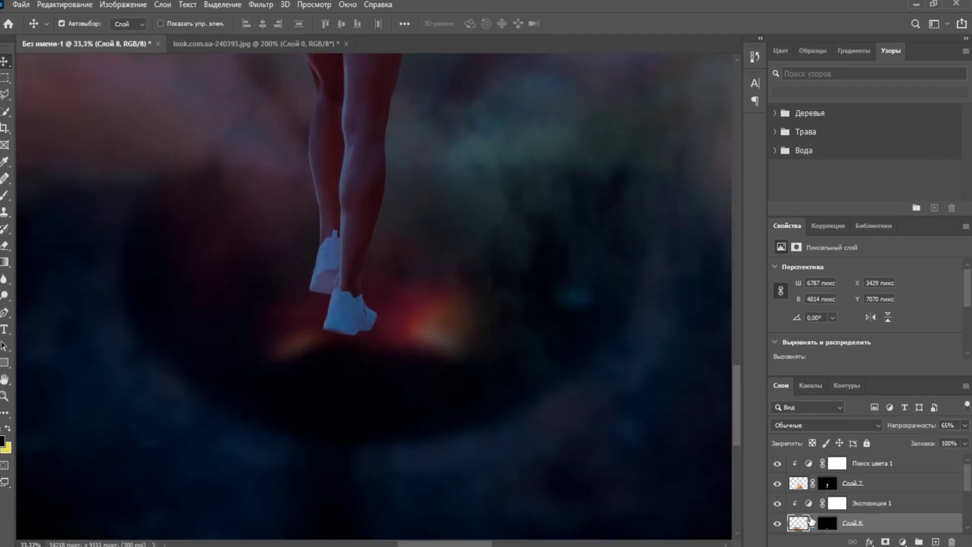
pyautogui.scroll(-2, 805, 521)
pyautogui.click(816, 501)
pyautogui.click(936, 542)
pyautogui.moveTo(857, 530); pyautogui.dragTo(856, 492)
pyautogui.press('b')
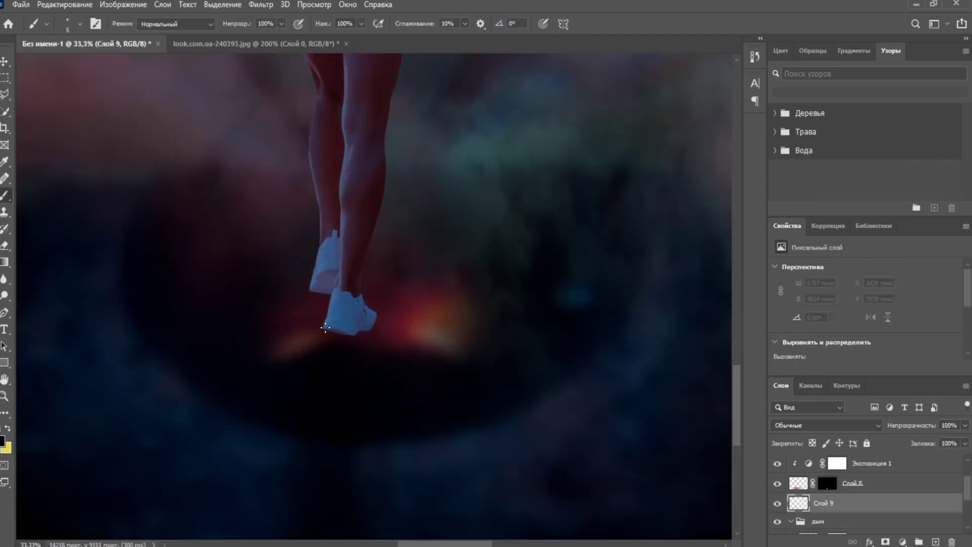
# Paint a soft black spot at the woman's feet on Слой 9 and scale it to about 114%, centred on her shoes.
pyautogui.hotkey('ctrl', '-')
pyautogui.hotkey('ctrl', '-')
pyautogui.hotkey('ctrl', '-')
pyautogui.hotkey('ctrl', '-')
pyautogui.press('[')
pyautogui.click(364, 299)
pyautogui.hotkey('ctrl', 't')
pyautogui.moveTo(377, 318); pyautogui.dragTo(374, 319)
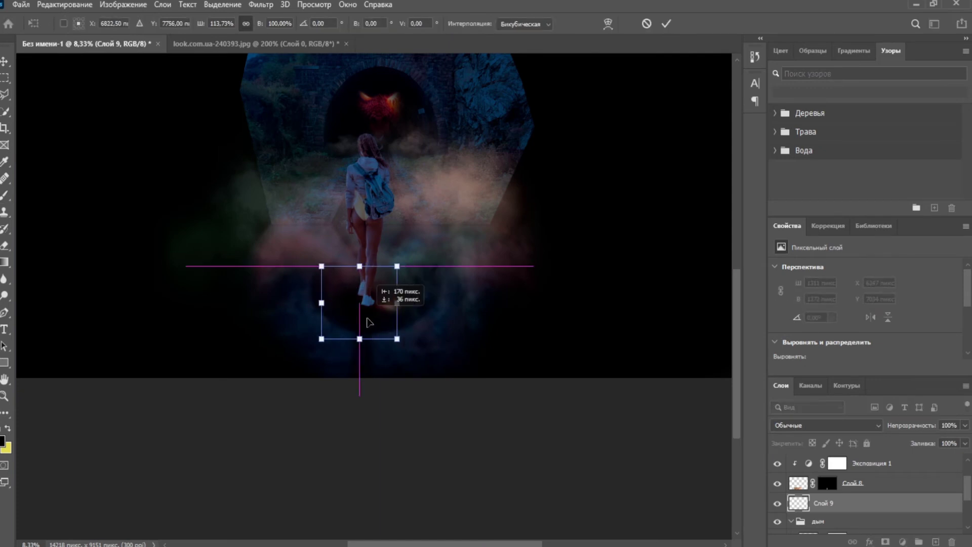
pyautogui.press('Return')
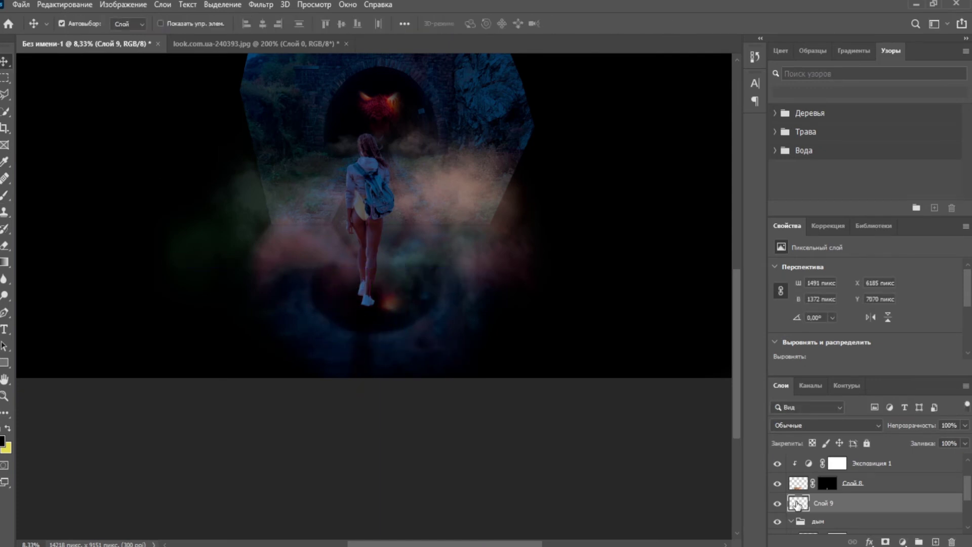
# Bring Слой 9 to the top of the layer stack, clip it to the woman and give it a black layer mask.
pyautogui.hotkey('ctrl', 'shift', ']')
pyautogui.click(885, 541)
pyautogui.keyDown('alt'); pyautogui.click(801, 470); pyautogui.keyUp('alt')
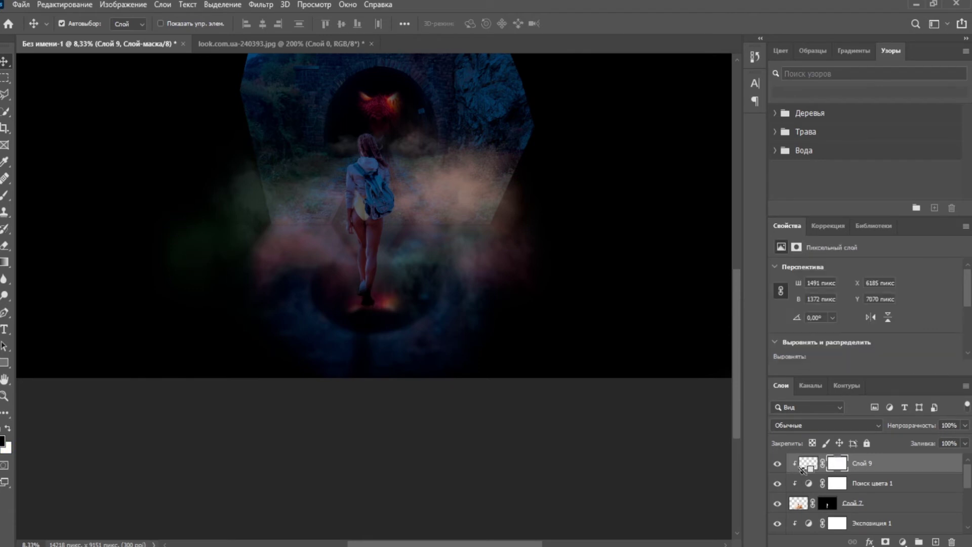
pyautogui.hotkey('ctrl', 'i')
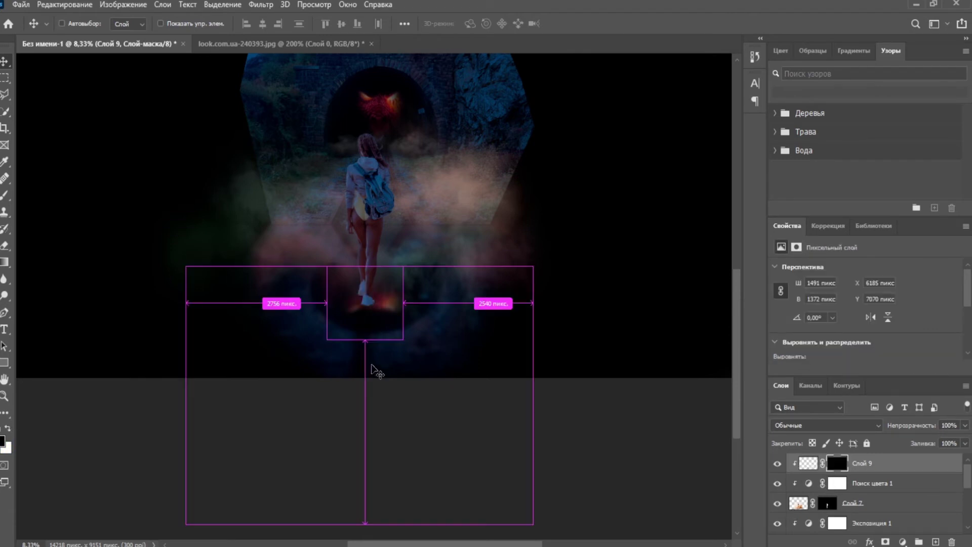
# Reveal the shading along the shoe soles on the Слой 9 mask with a soft 70 px brush and set the layer opacity to 83%.
pyautogui.scroll(5, 373, 296)
pyautogui.click(5, 195)
pyautogui.press('[')
pyautogui.press('[')
pyautogui.press('[')
pyautogui.press('[')
pyautogui.press('[')
pyautogui.press('[')
pyautogui.press('[')
pyautogui.press('[')
pyautogui.press('[')
pyautogui.press('[')
pyautogui.press('[')
pyautogui.press('[')
pyautogui.press('[')
pyautogui.press('[')
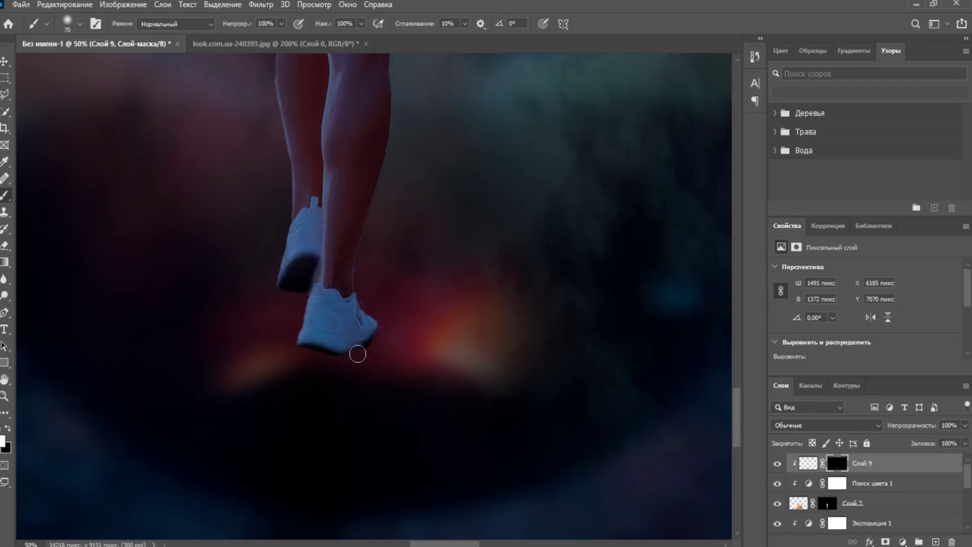
pyautogui.press('8')
pyautogui.press('3')
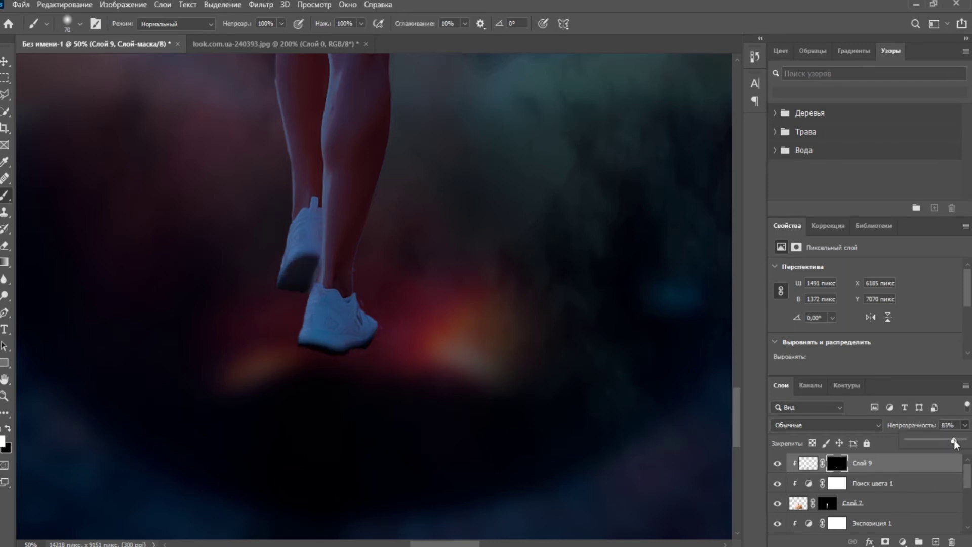
# Move the woman's reflection on Слой 8 slightly upward so it sits closer to her shoes.
pyautogui.press('x')
pyautogui.scroll(-2, 860, 491)
pyautogui.click(830, 503)
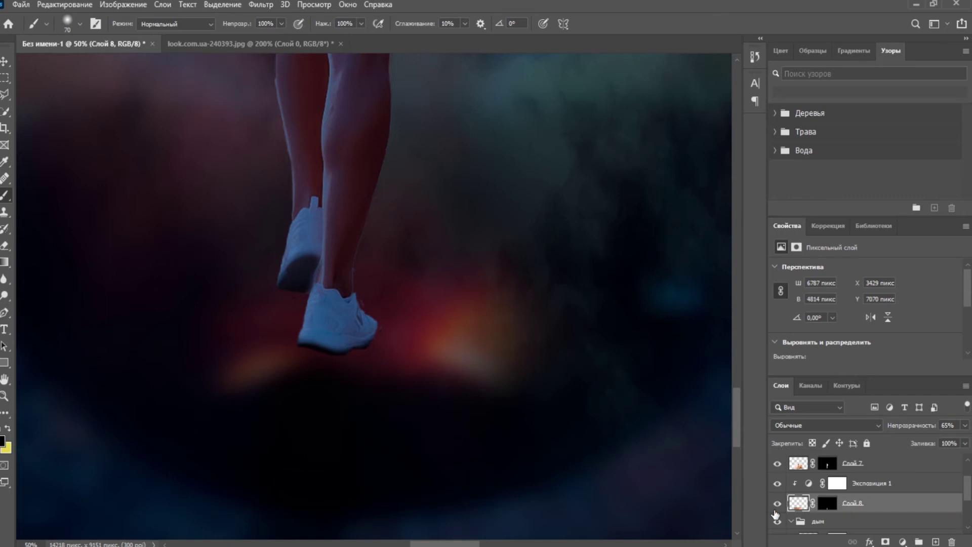
pyautogui.hotkey('ctrl', 't')
pyautogui.moveTo(354, 458); pyautogui.dragTo(347, 431)
pyautogui.scroll(-3, 347, 423)
pyautogui.press('Return')
pyautogui.click(4, 61)
# Create a new layer below Слой 8 and paint a soft black contact shadow under the woman's shoes.
pyautogui.scroll(-2, 861, 496)
pyautogui.click(841, 482)
pyautogui.click(936, 541)
pyautogui.moveTo(804, 500); pyautogui.dragTo(805, 479)
pyautogui.press('b')
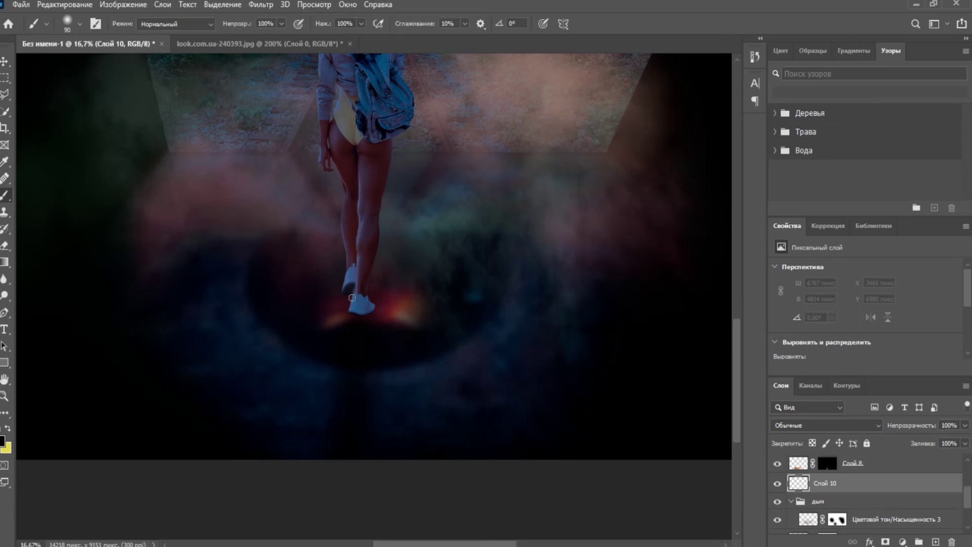
pyautogui.moveTo(352, 298); pyautogui.dragTo(356, 314)
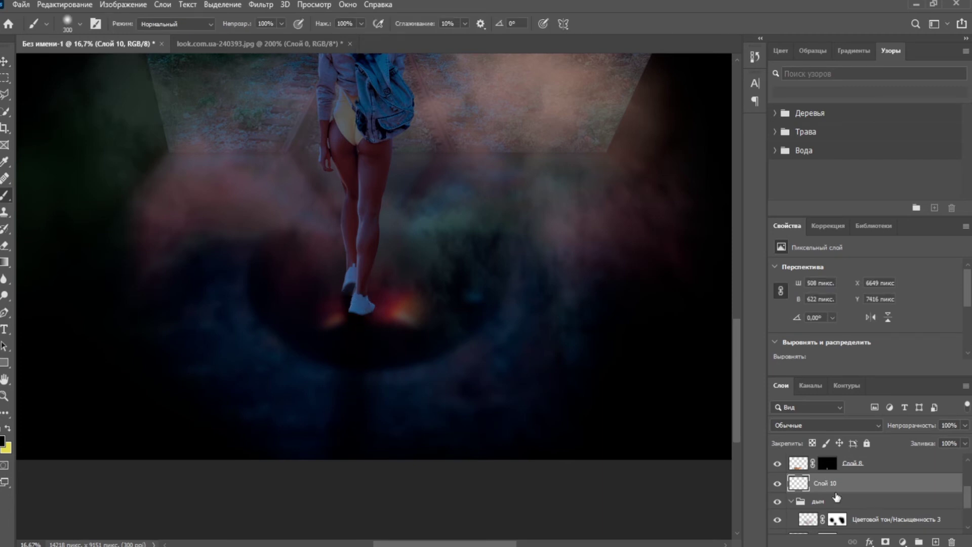
# Clip an Exposure adjustment to Слой 7 with exposure -1.64, offset -0.0260 and gamma 0.83 to darken the woman.
pyautogui.scroll(-6, 878, 487)
pyautogui.scroll(1, 878, 487)
pyautogui.click(810, 507)
pyautogui.click(903, 542)
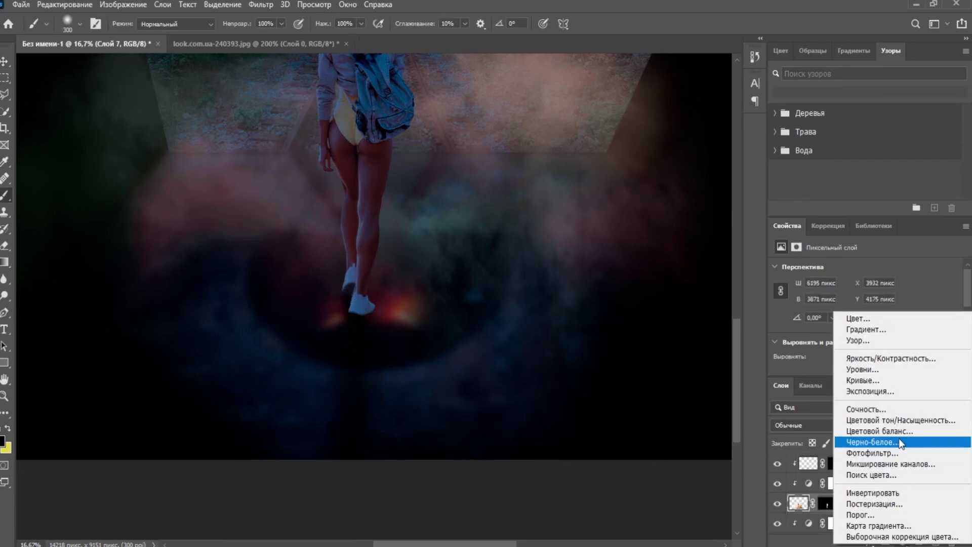
pyautogui.click(869, 391)
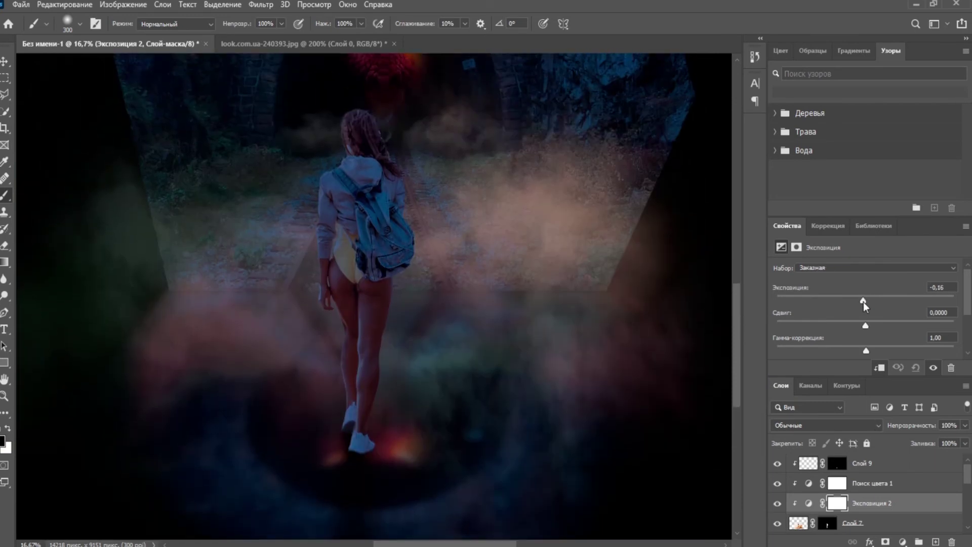
pyautogui.moveTo(865, 301); pyautogui.dragTo(843, 302)
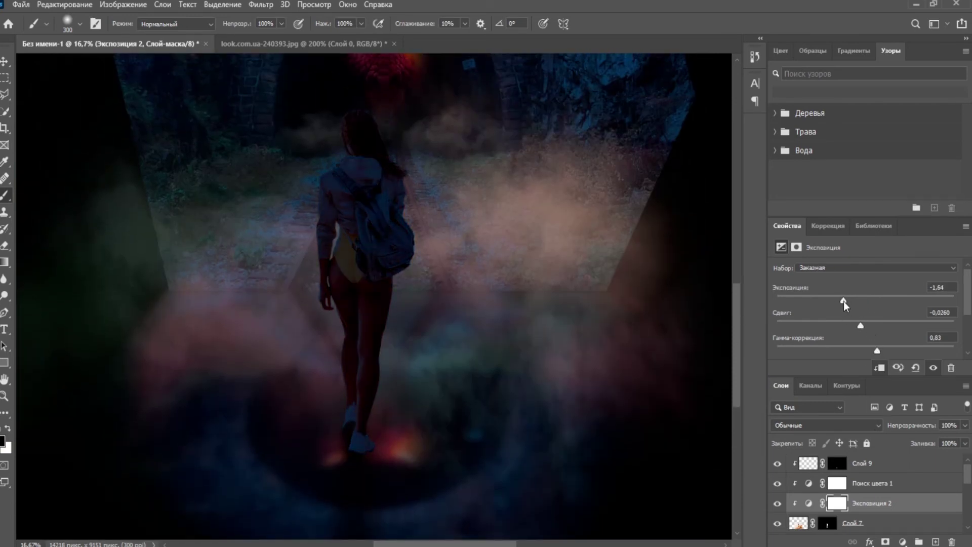
# Copy the fog layer Цветовой тон/Насыщенность 3 from the дым group and paste it at the top of the layer stack.
pyautogui.scroll(-6, 815, 499)
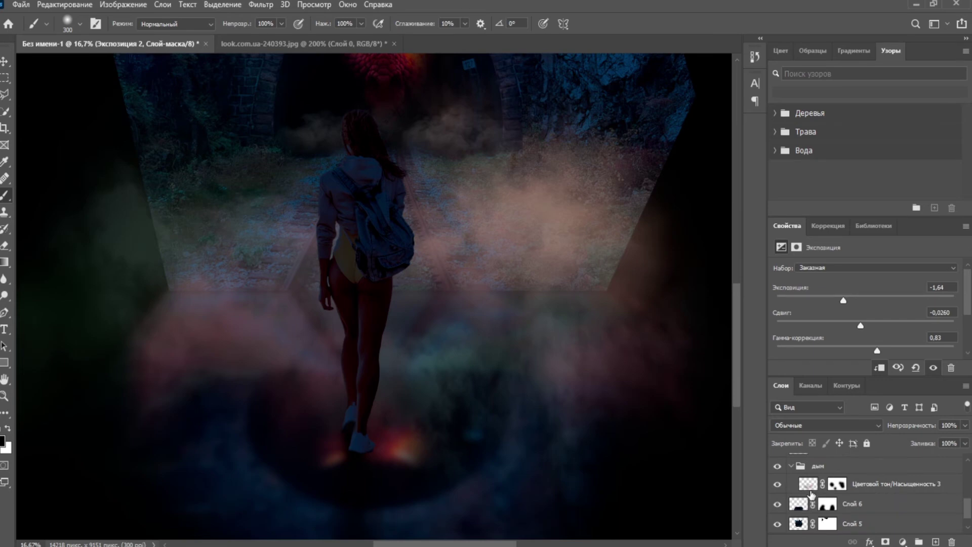
pyautogui.click(809, 486)
pyautogui.hotkey('ctrl', 'c')
pyautogui.scroll(10, 809, 481)
pyautogui.click(809, 463)
pyautogui.hotkey('ctrl', 'v')
pyautogui.hotkey('ctrl', '-')
pyautogui.hotkey('ctrl', '-')
pyautogui.hotkey('ctrl', '-')
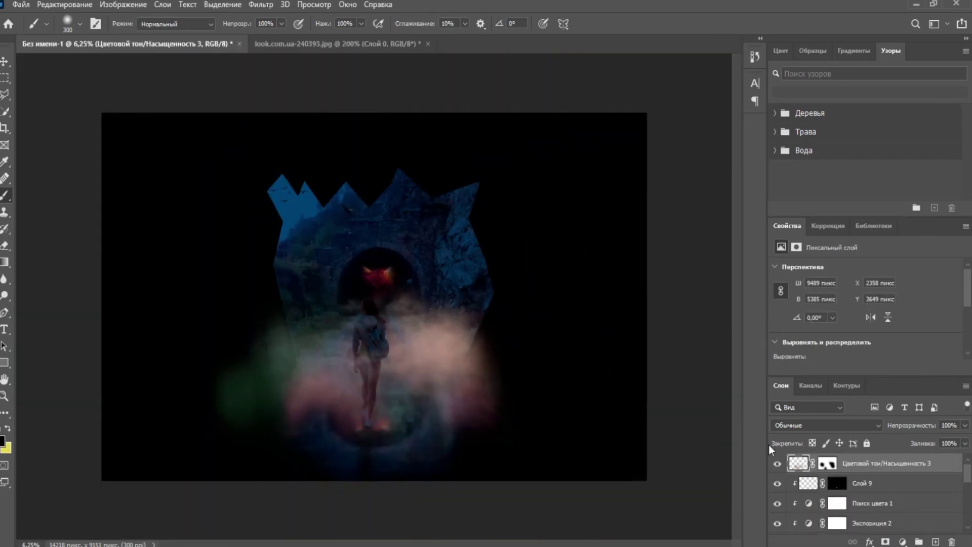
# Lower the copied fog layer's opacity to 55%, turn it upside down and move it over the woman's lower body.
pyautogui.hotkey('ctrl', '+')
pyautogui.hotkey('ctrl', '+')
pyautogui.moveTo(963, 442); pyautogui.dragTo(924, 440)
pyautogui.hotkey('ctrl', 't')
pyautogui.moveTo(497, 341); pyautogui.dragTo(518, 403)
pyautogui.rightClick(503, 424)
pyautogui.click(516, 405)
pyautogui.press('Return')
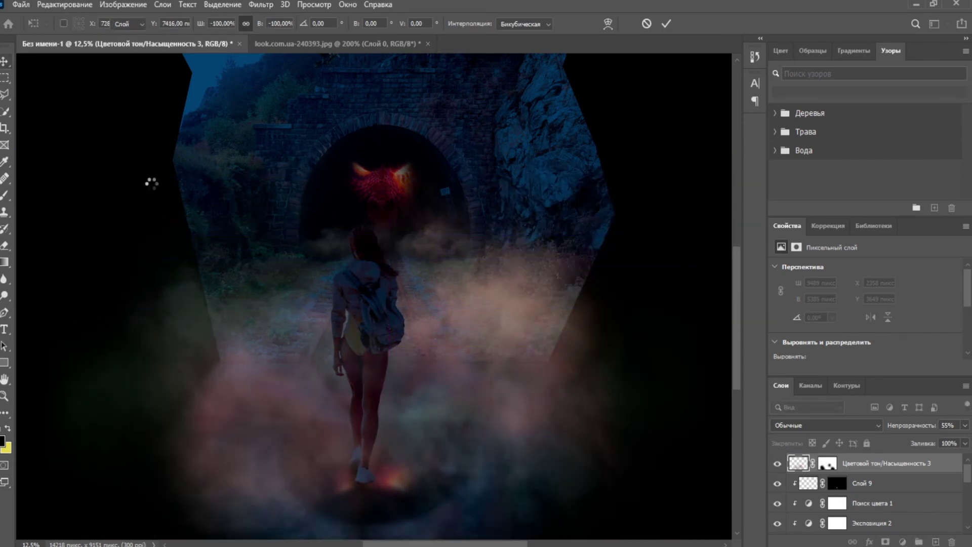
# Create a layer below Слой 5 and paint soft white haze along both sides of the lower fog with a 3000 px brush.
pyautogui.hotkey('ctrl', '-')
pyautogui.scroll(-10, 823, 502)
pyautogui.click(819, 523)
pyautogui.click(936, 541)
pyautogui.click(3, 441)
pyautogui.click(479, 195)
pyautogui.click(764, 189)
pyautogui.press(']')
pyautogui.press(']')
pyautogui.press(']')
pyautogui.press(']')
pyautogui.press(']')
pyautogui.press(']')
pyautogui.press(']')
pyautogui.press(']')
pyautogui.press(']')
pyautogui.press(']')
pyautogui.moveTo(300, 374)
pyautogui.mouseDown()
pyautogui.moveTo(356, 446)
pyautogui.moveTo(413, 434)
pyautogui.moveTo(304, 478)
pyautogui.mouseUp()
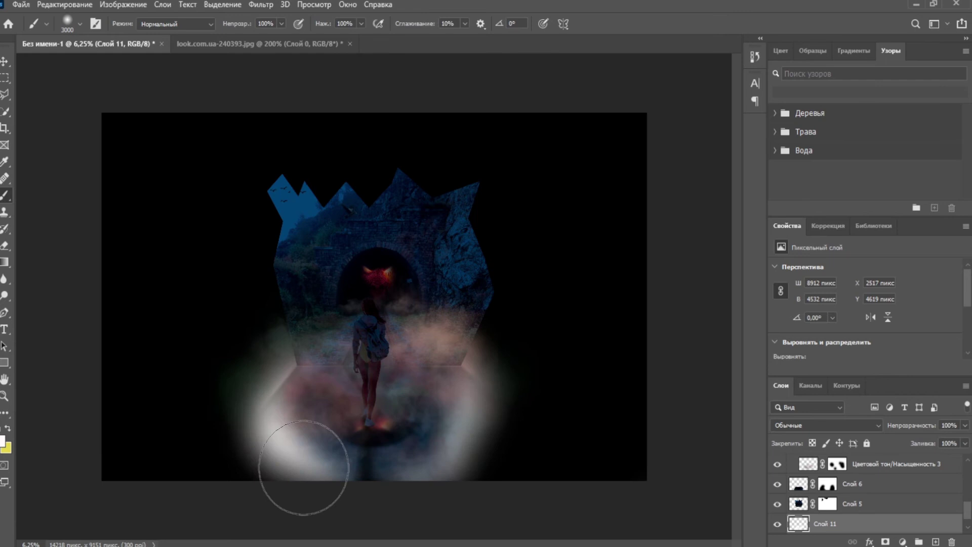
# Set Слой 11 to 62% opacity and split its underlying-layer Blend If black point to 0/7.
pyautogui.click(964, 426)
pyautogui.moveTo(964, 439); pyautogui.dragTo(941, 442)
pyautogui.doubleClick(868, 522)
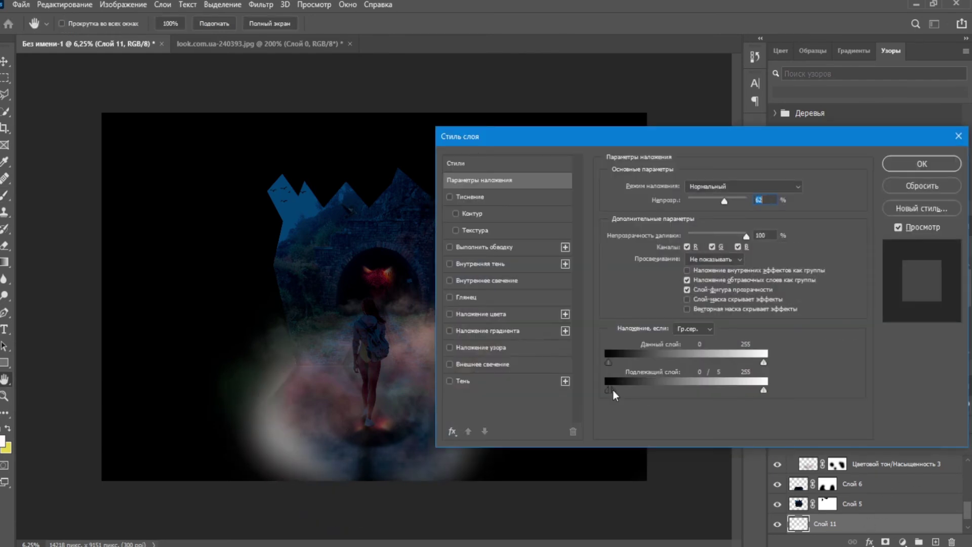
pyautogui.moveTo(612, 390); pyautogui.dragTo(616, 392)
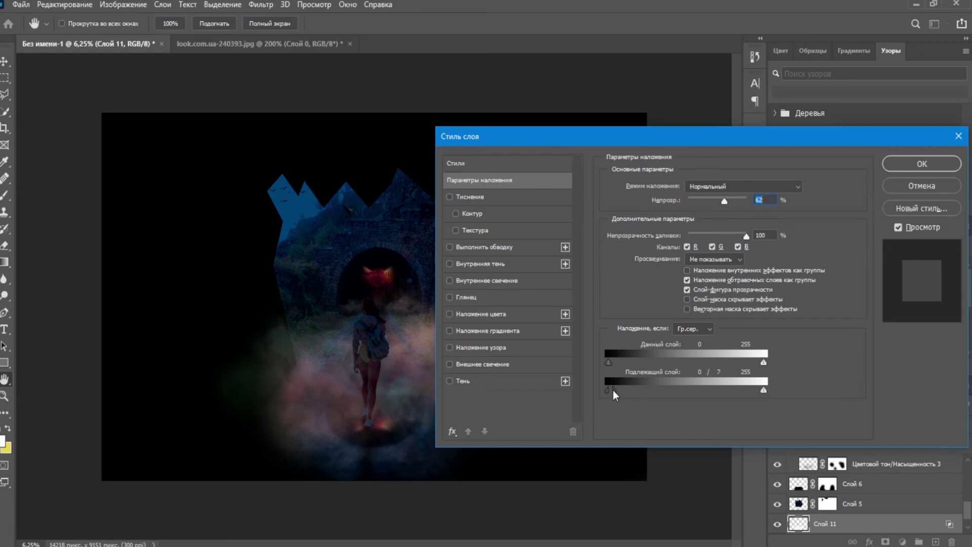
pyautogui.click(905, 169)
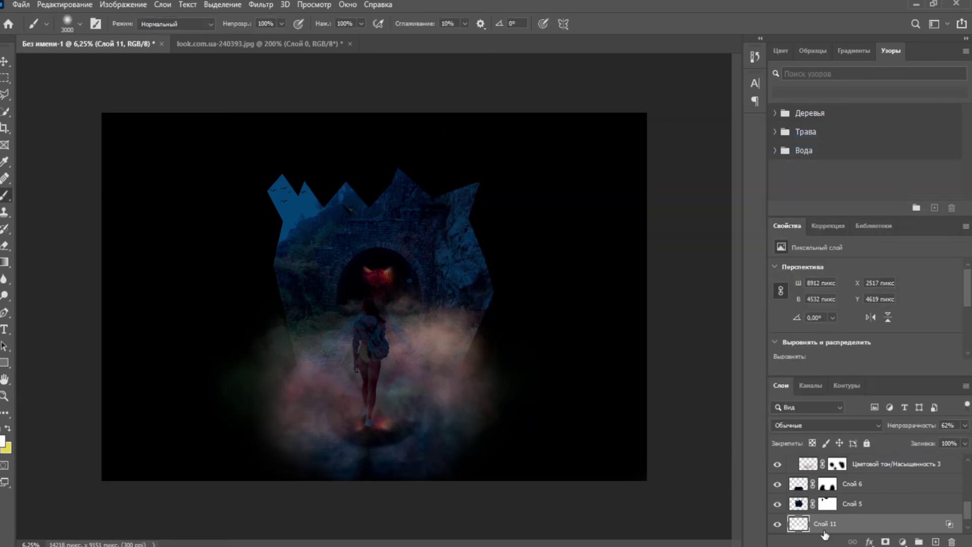
# Add a Bevel & Emboss effect to Слой 5 with the pillow emboss style, 532% depth and 95 px size.
pyautogui.doubleClick(892, 503)
pyautogui.click(547, 141)
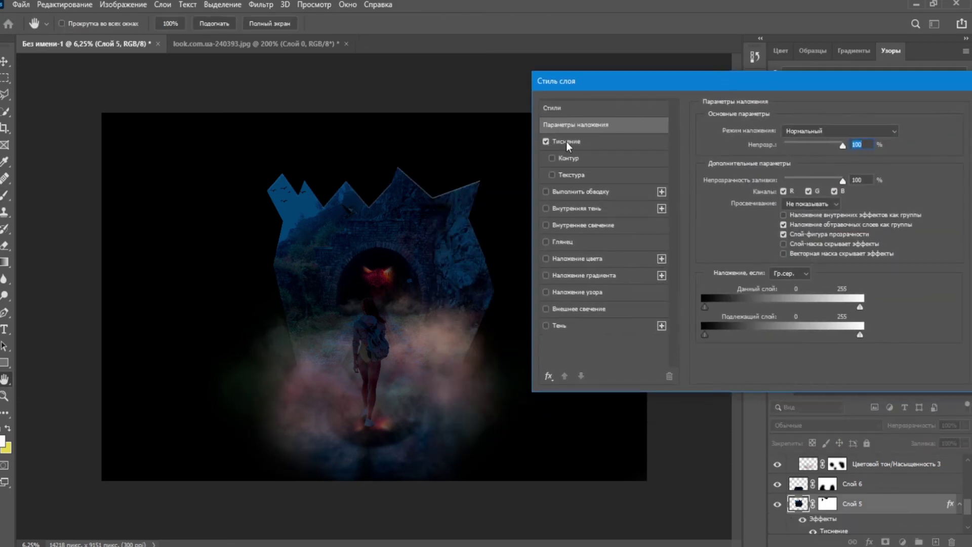
pyautogui.click(566, 143)
pyautogui.click(801, 134)
pyautogui.click(798, 173)
pyautogui.moveTo(772, 160); pyautogui.dragTo(792, 186)
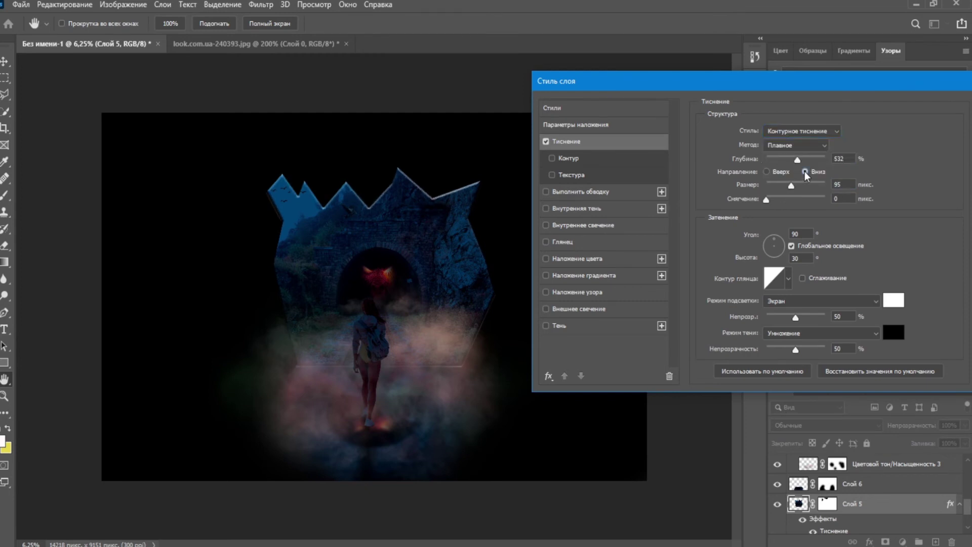
# Change the bevel on Слой 5 to the Emboss style with the hard chisel technique, upward direction and 8 px size.
pyautogui.click(795, 145)
pyautogui.click(785, 170)
pyautogui.moveTo(791, 186); pyautogui.dragTo(776, 186)
pyautogui.click(802, 131)
pyautogui.click(798, 171)
pyautogui.click(825, 132)
pyautogui.click(823, 141)
pyautogui.click(823, 133)
pyautogui.click(818, 162)
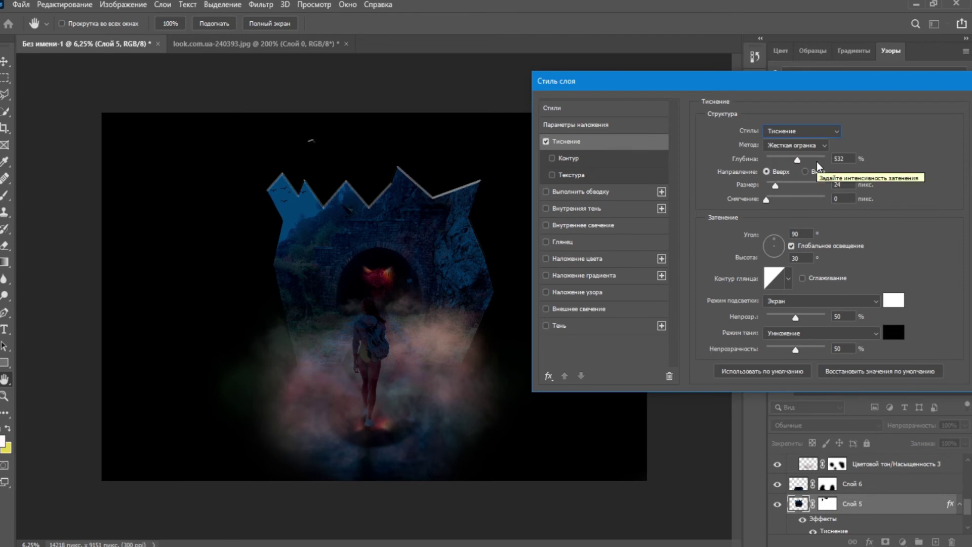
pyautogui.moveTo(775, 186); pyautogui.dragTo(770, 186)
# Add a 4 px inside Stroke in light grey to Слой 5 and lower the stroke opacity to about 8%.
pyautogui.click(546, 193)
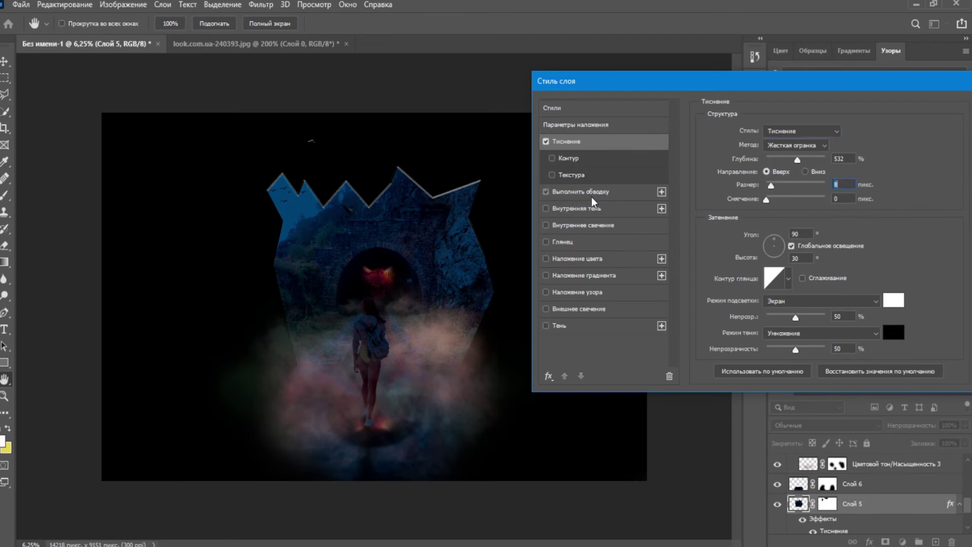
pyautogui.click(591, 196)
pyautogui.click(734, 223)
pyautogui.click(480, 225)
pyautogui.click(764, 188)
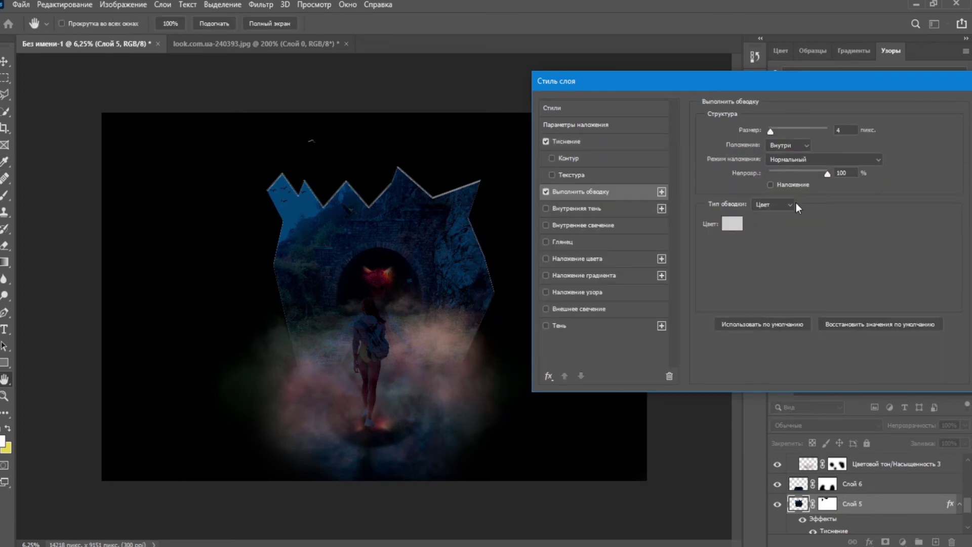
pyautogui.moveTo(774, 173); pyautogui.dragTo(778, 172)
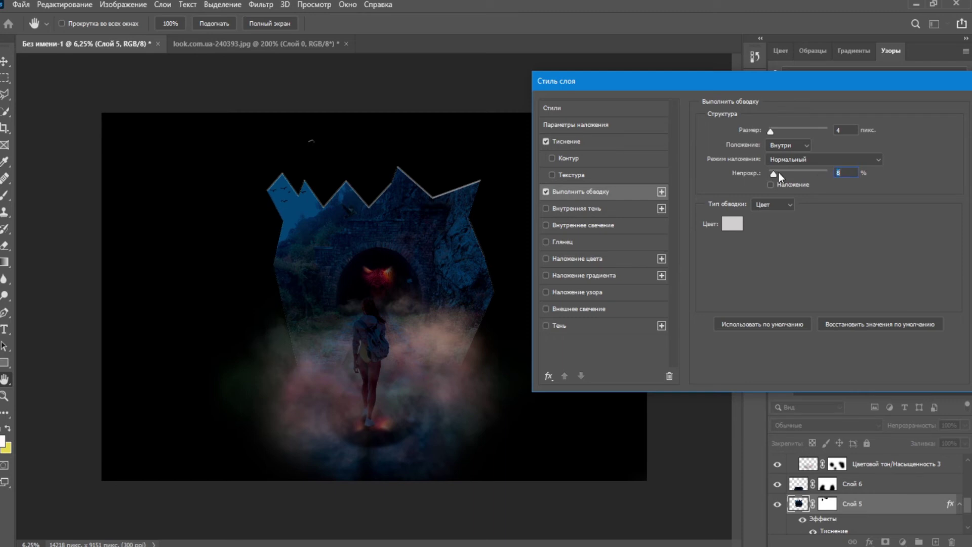
# Enable an Outer Glow on Слой 5 and set its colour to bright blue.
pyautogui.click(603, 312)
pyautogui.click(750, 178)
pyautogui.click(643, 271)
pyautogui.click(618, 200)
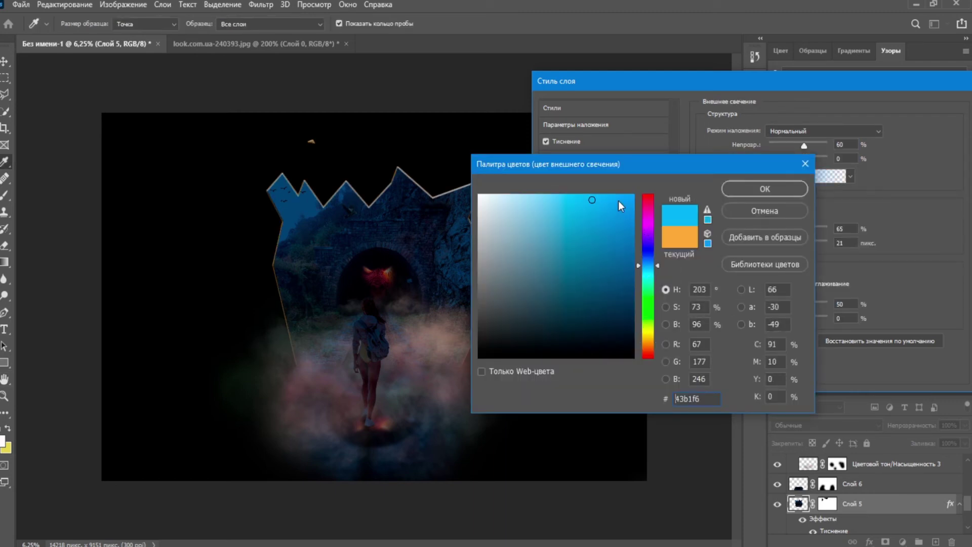
pyautogui.click(734, 189)
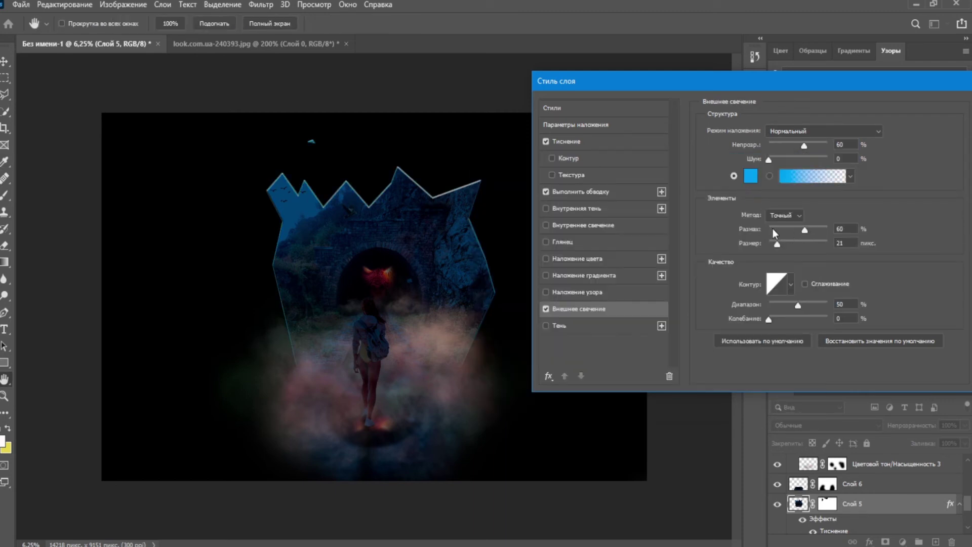
# Set the outer glow to the softer technique with 26% spread and 142 px size.
pyautogui.moveTo(789, 245); pyautogui.dragTo(792, 244)
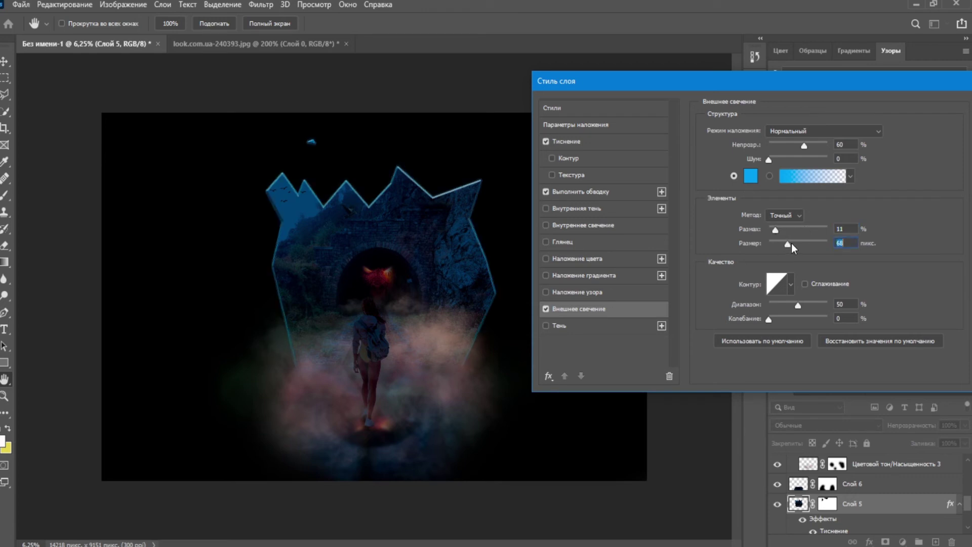
pyautogui.moveTo(794, 246); pyautogui.dragTo(804, 245)
pyautogui.click(797, 219)
pyautogui.click(782, 223)
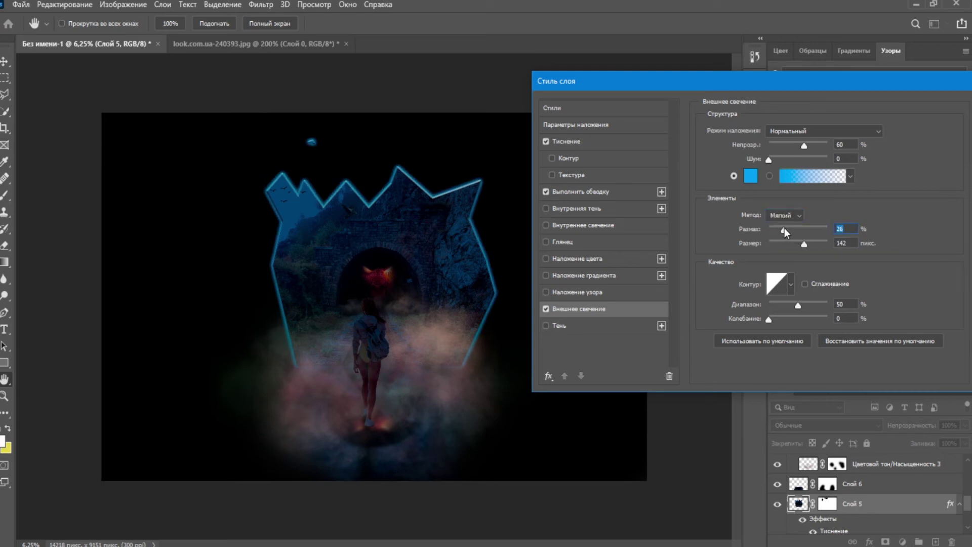
# Reshape the outer glow's contour curve and apply the layer style to Слой 5.
pyautogui.click(777, 289)
pyautogui.click(506, 102)
pyautogui.click(481, 220)
pyautogui.click(567, 99)
pyautogui.moveTo(780, 91); pyautogui.dragTo(612, 85)
pyautogui.click(855, 101)
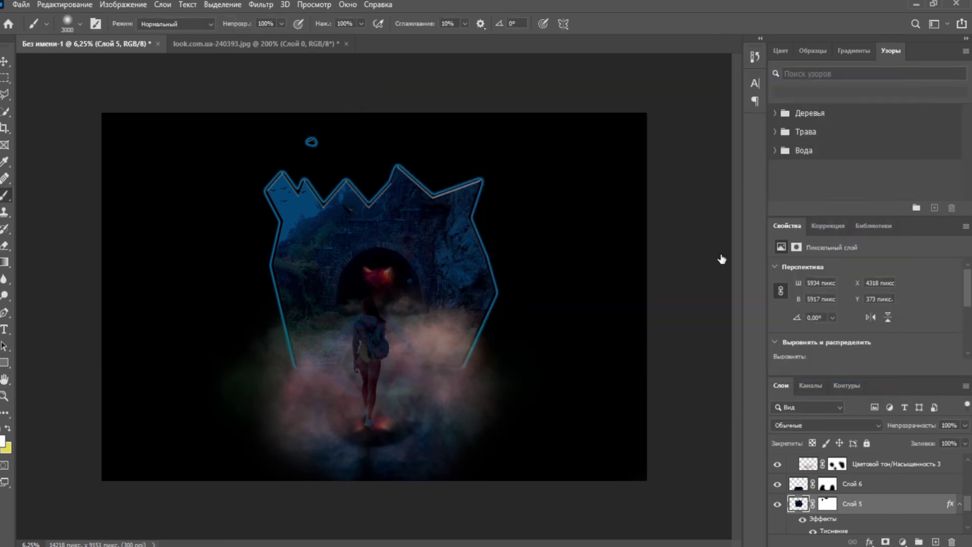
# Create a layer below Слой 5 and paint a soft blue halo around the jagged tunnel cutout with a colour sampled from the image.
pyautogui.hotkey('ctrl', '+')
pyautogui.scroll(-1, 815, 504)
pyautogui.scroll(-2, 814, 504)
pyautogui.click(826, 512)
pyautogui.click(936, 542)
pyautogui.click(2, 441)
pyautogui.click(241, 165)
pyautogui.press('Return')
pyautogui.moveTo(238, 162)
pyautogui.mouseDown()
pyautogui.moveTo(278, 175)
pyautogui.moveTo(462, 151)
pyautogui.moveTo(510, 158)
pyautogui.moveTo(516, 221)
pyautogui.moveTo(501, 355)
pyautogui.moveTo(505, 336)
pyautogui.moveTo(274, 333)
pyautogui.moveTo(241, 232)
pyautogui.moveTo(249, 201)
pyautogui.moveTo(282, 191)
pyautogui.mouseUp()
# Lower the halo layer Слой 12 to 51% opacity and hide the Outer Glow effect of Слой 5.
pyautogui.hotkey('ctrl', '-')
pyautogui.hotkey('ctrl', '-')
pyautogui.click(964, 426)
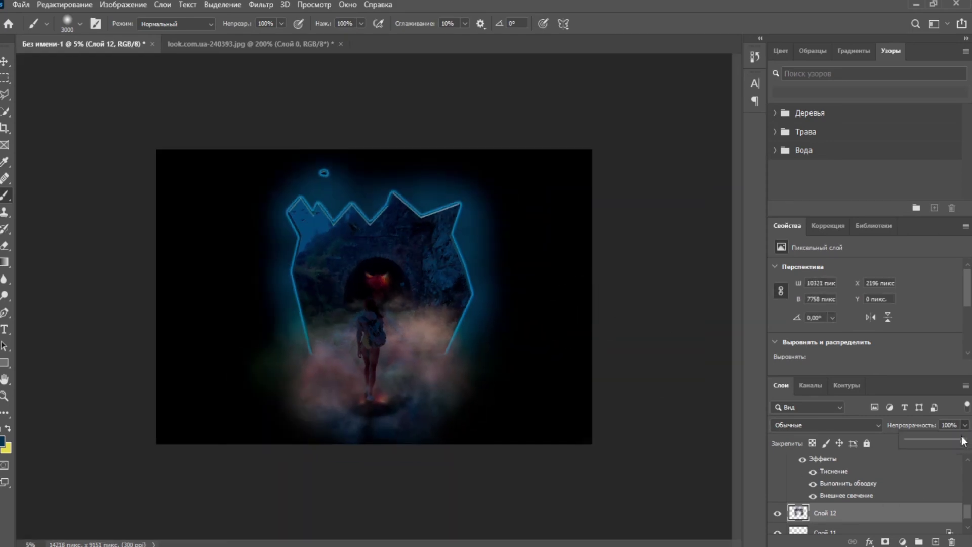
pyautogui.moveTo(936, 439); pyautogui.dragTo(931, 439)
pyautogui.click(812, 495)
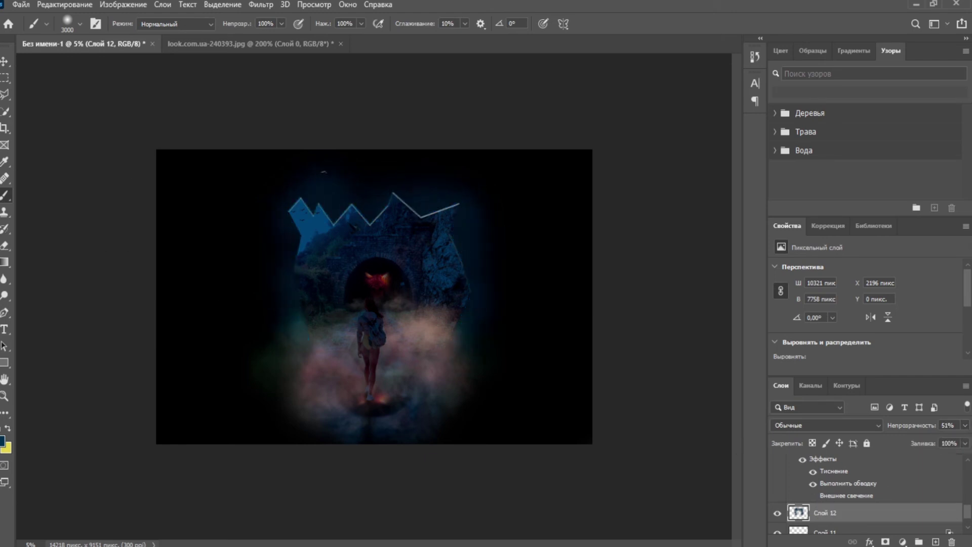
# Crop both sides of the canvas and extend it below the image to a portrait format of about 9745 × 11110 px.
pyautogui.click(5, 128)
pyautogui.moveTo(157, 302); pyautogui.dragTo(182, 302)
pyautogui.moveTo(568, 302); pyautogui.dragTo(539, 303)
pyautogui.moveTo(220, 307); pyautogui.dragTo(225, 307)
pyautogui.moveTo(374, 444); pyautogui.dragTo(374, 475)
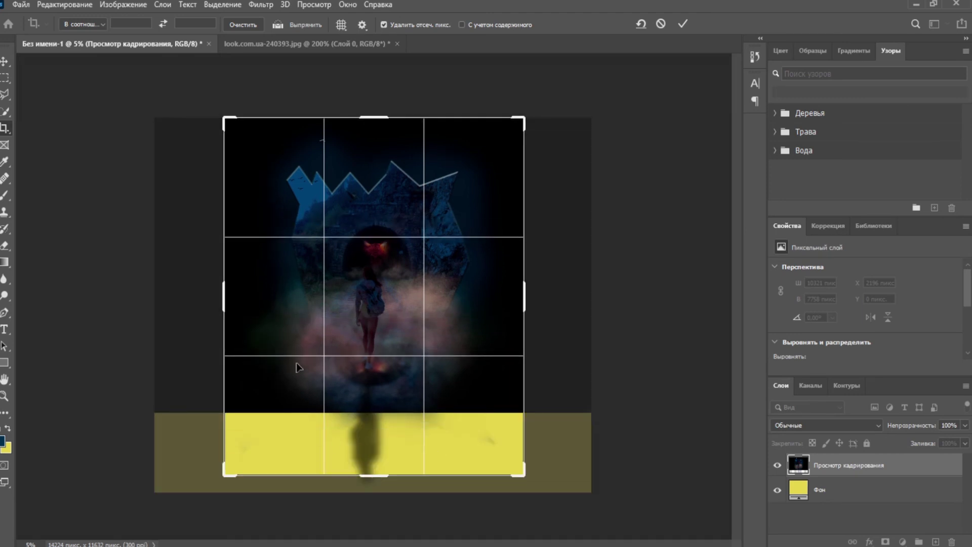
pyautogui.press('v')
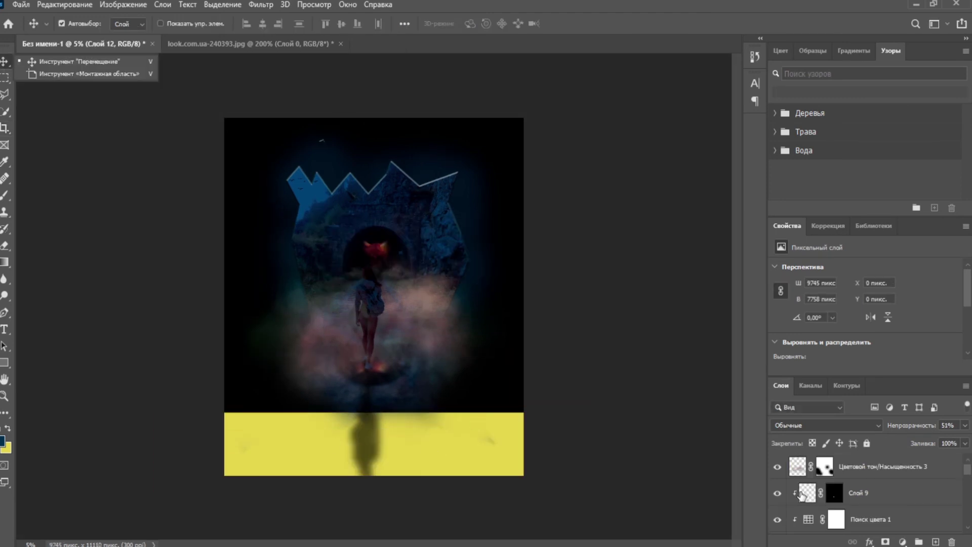
# Paint the yellow strip at the base of the Фон layer black using colour #000000.
pyautogui.click(5, 413)
pyautogui.click(30, 414)
pyautogui.click(763, 50)
pyautogui.click(3, 441)
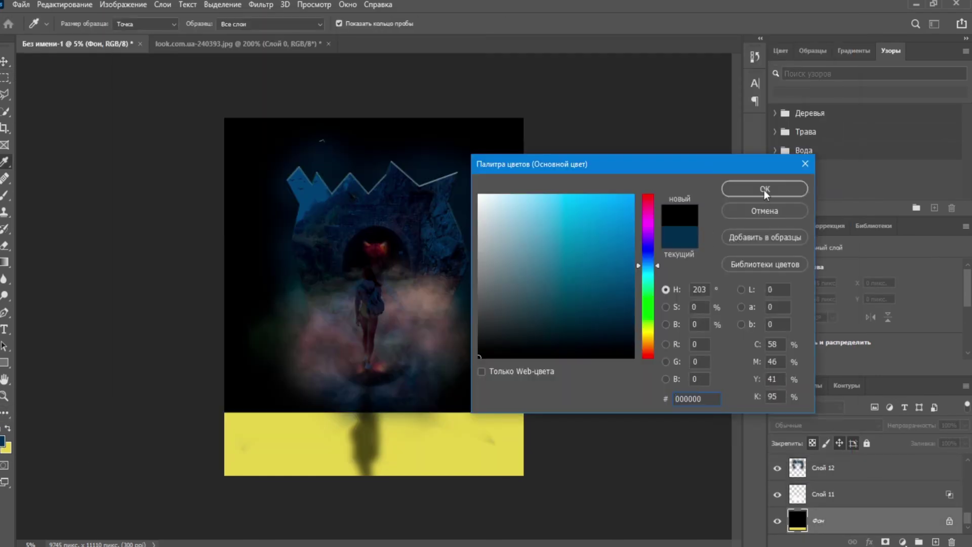
pyautogui.click(748, 191)
pyautogui.press('b')
pyautogui.moveTo(195, 428)
pyautogui.mouseDown()
pyautogui.moveTo(528, 434)
pyautogui.moveTo(291, 477)
pyautogui.mouseUp()
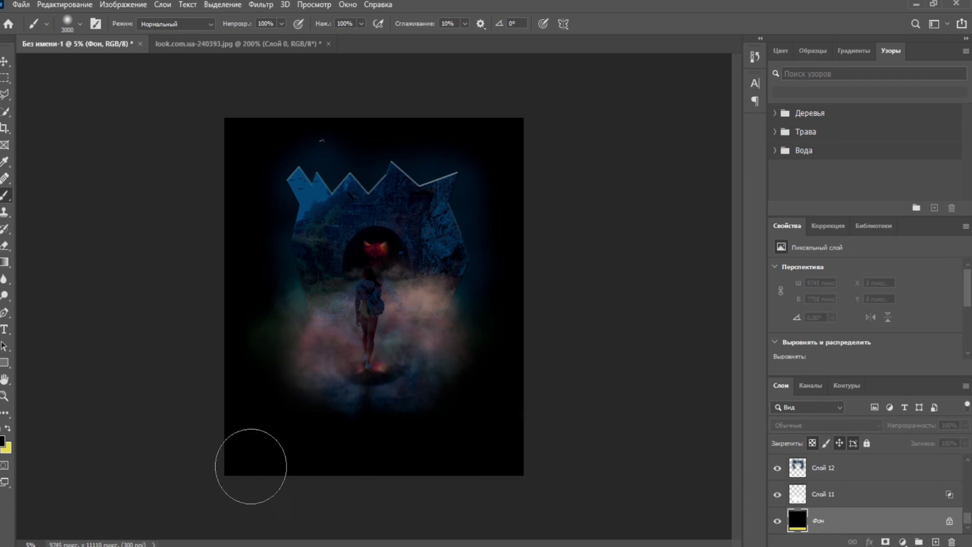
# Set the opacity of Слой 9 to 82%.
pyautogui.scroll(5, 839, 505)
pyautogui.scroll(-2, 839, 505)
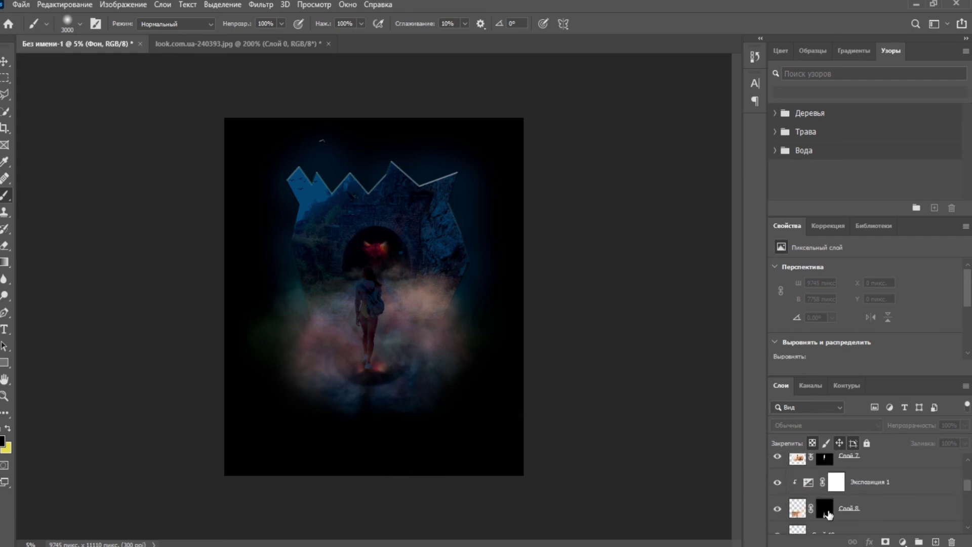
pyautogui.click(826, 511)
pyautogui.click(965, 425)
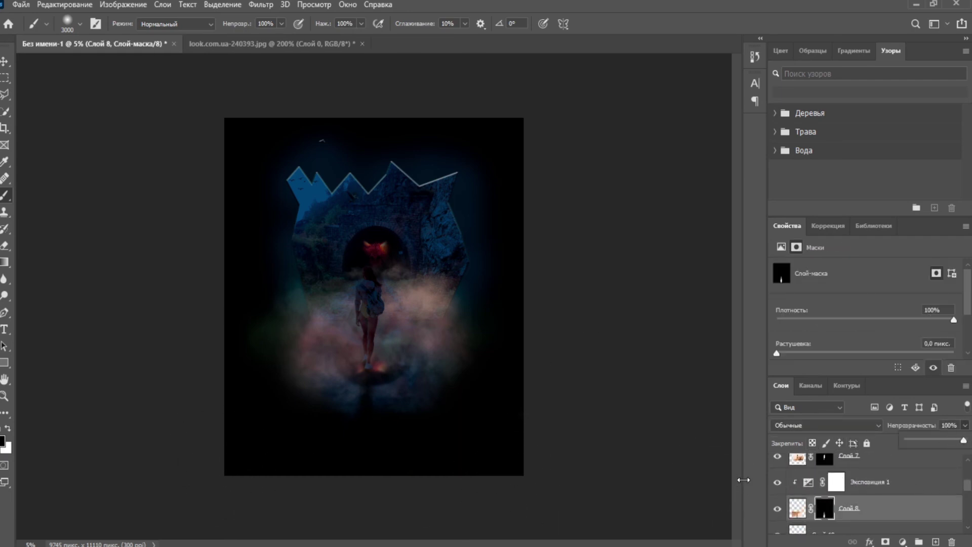
pyautogui.scroll(4, 810, 494)
pyautogui.click(835, 486)
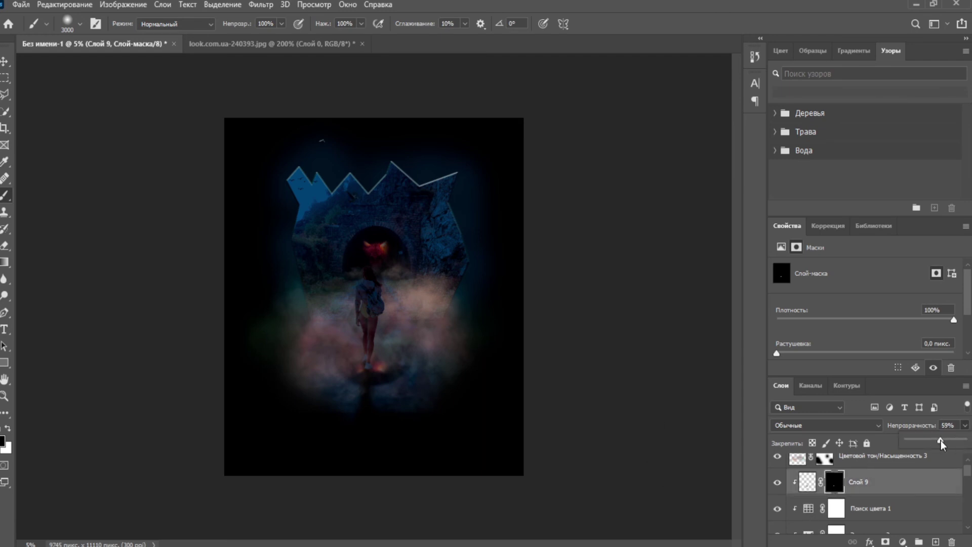
# Adjust Экспозиция 2 to exposure -0,99, offset -0,0087 and gamma correction 0,79.
pyautogui.scroll(-2, 883, 492)
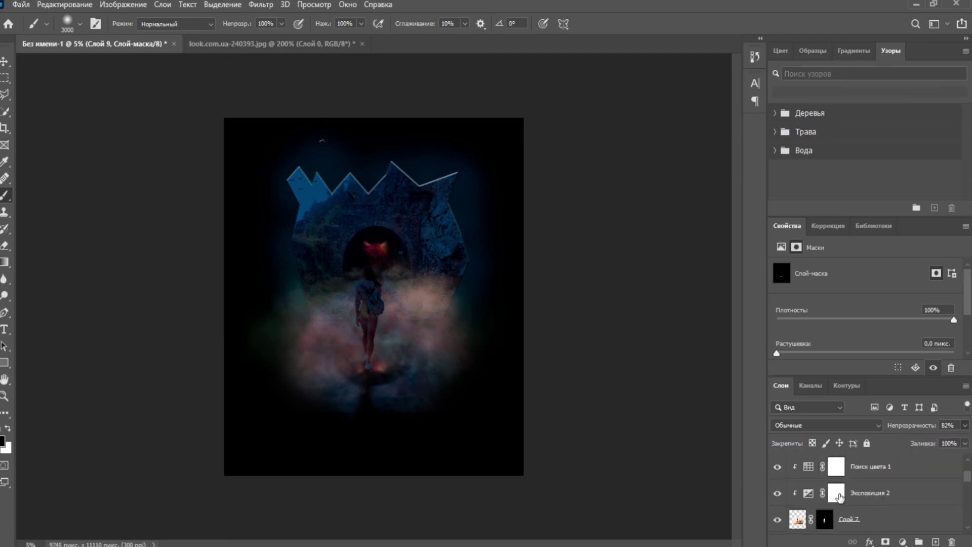
pyautogui.click(839, 498)
pyautogui.moveTo(862, 325)
pyautogui.mouseDown()
pyautogui.moveTo(876, 328)
pyautogui.moveTo(863, 329)
pyautogui.mouseUp()
pyautogui.click(866, 350)
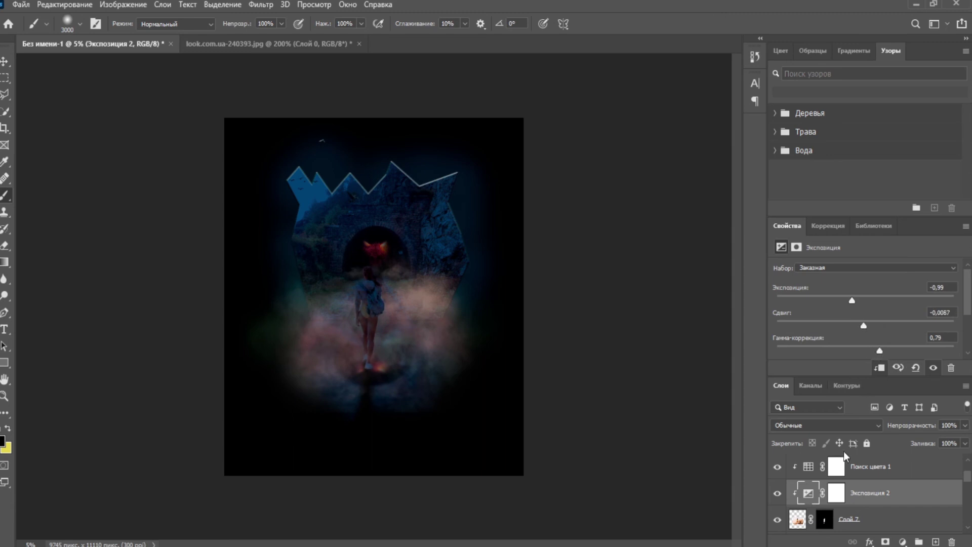
# Paint black on the Экспозиция 2 mask over the woman, reducing the brush to 900 px, to remove the exposure effect there.
pyautogui.click(836, 493)
pyautogui.press('[')
pyautogui.moveTo(376, 248); pyautogui.dragTo(372, 266)
pyautogui.press('[')
pyautogui.press('[')
pyautogui.press('[')
pyautogui.press('[')
pyautogui.press('[')
pyautogui.press('[')
pyautogui.press('[')
pyautogui.press('[')
pyautogui.press('[')
pyautogui.press('[')
pyautogui.press('[')
pyautogui.press('[')
pyautogui.press('[')
pyautogui.press('[')
pyautogui.press('[')
pyautogui.press('[')
pyautogui.press('[')
pyautogui.press('[')
pyautogui.press('[')
pyautogui.press('[')
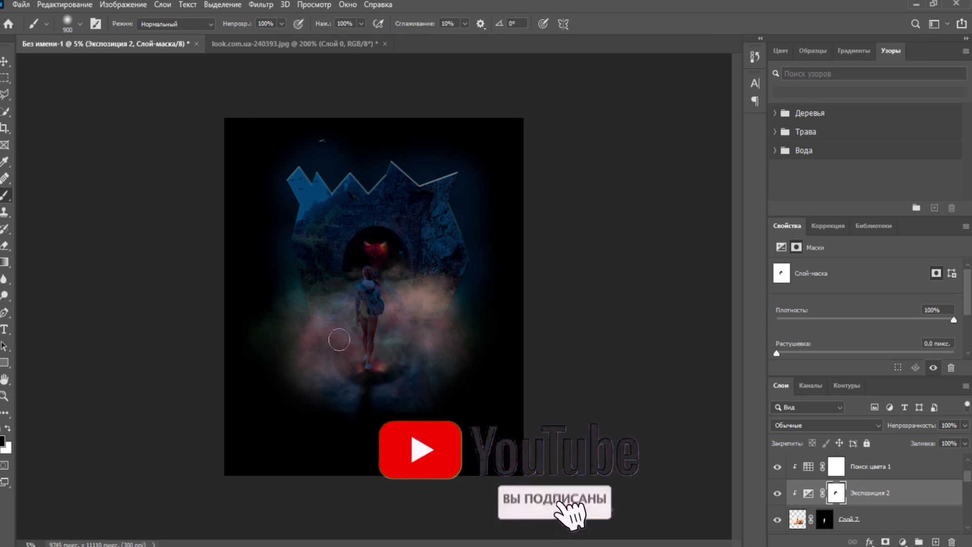
pyautogui.hotkey('ctrl', '+')
pyautogui.hotkey('ctrl', '+')
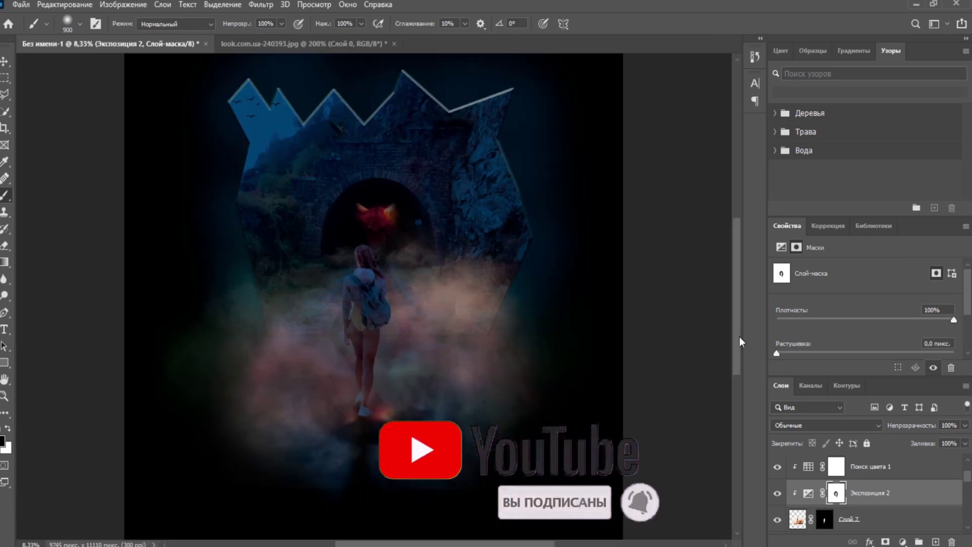
# Try to cover the stray light line above the jagged cutout with black on Слой 12, and undo the stroke.
pyautogui.scroll(2, 739, 342)
pyautogui.press('v')
pyautogui.click(286, 180)
pyautogui.click(2, 441)
pyautogui.click(764, 188)
pyautogui.press('b')
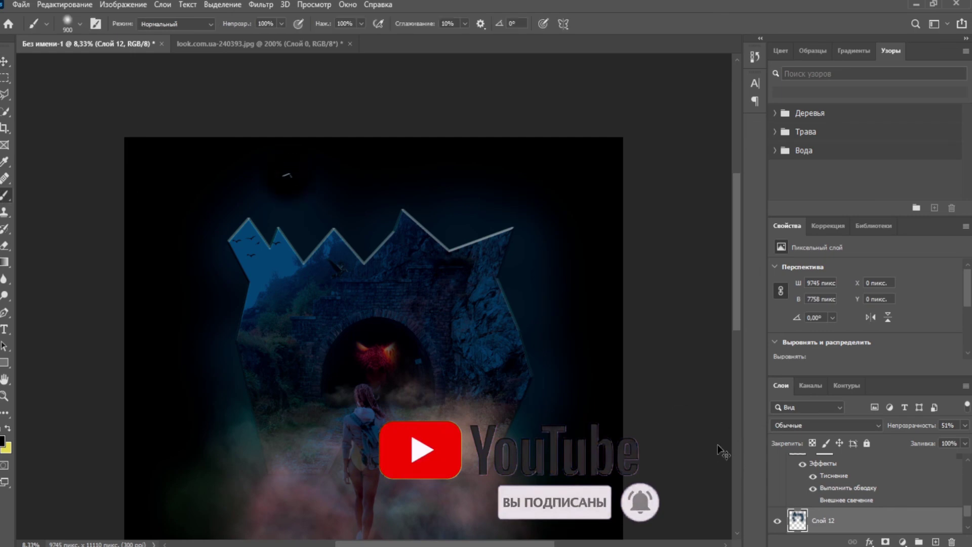
pyautogui.hotkey('ctrl', 'z')
# Try painting black around the cutout directly on Слой 5's pixels, and undo the three strokes.
pyautogui.scroll(-2, 837, 526)
pyautogui.scroll(3, 888, 510)
pyautogui.scroll(-3, 888, 511)
pyautogui.click(879, 521)
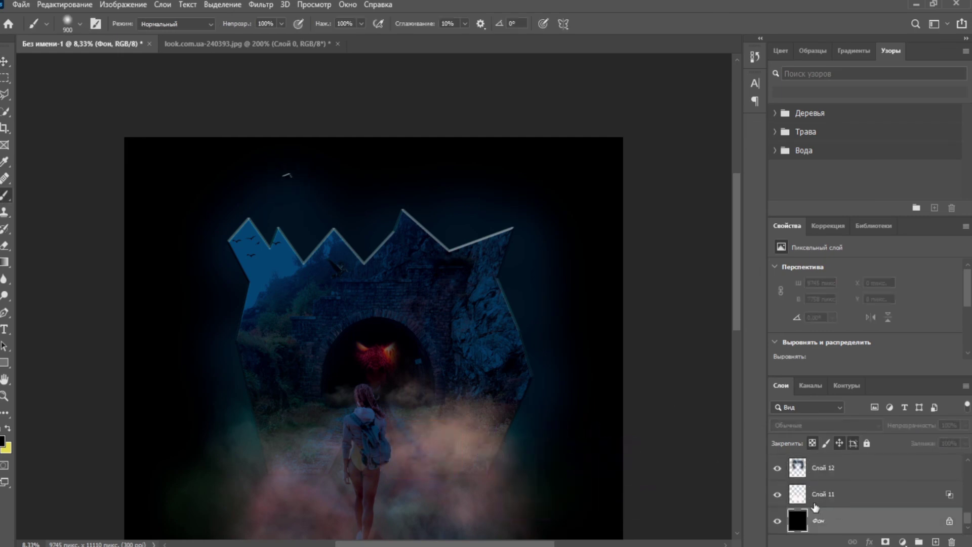
pyautogui.click(814, 503)
pyautogui.scroll(3, 863, 520)
pyautogui.click(798, 472)
pyautogui.click(282, 175)
pyautogui.click(562, 198)
pyautogui.click(556, 316)
pyautogui.hotkey('ctrl', 'z')
pyautogui.hotkey('ctrl', 'z')
pyautogui.hotkey('ctrl', 'z')
# Hide the stray light line above the cutout by painting black on Слой 5's mask.
pyautogui.click(825, 472)
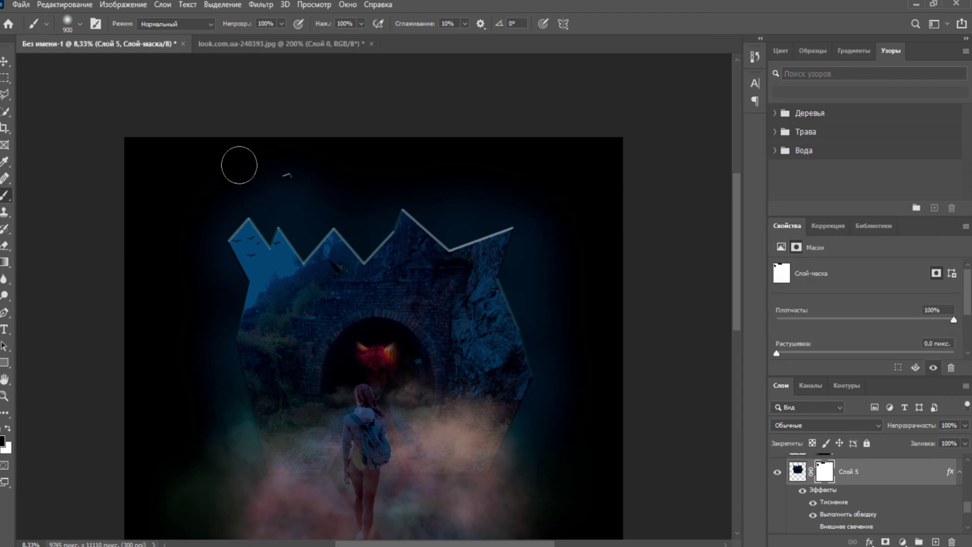
pyautogui.hotkey('ctrl', '-')
pyautogui.scroll(3, 810, 486)
# Stamp all visible layers into a new layer above Цветовой тон/Насыщенность 3 and open a filter for it.
pyautogui.click(798, 466)
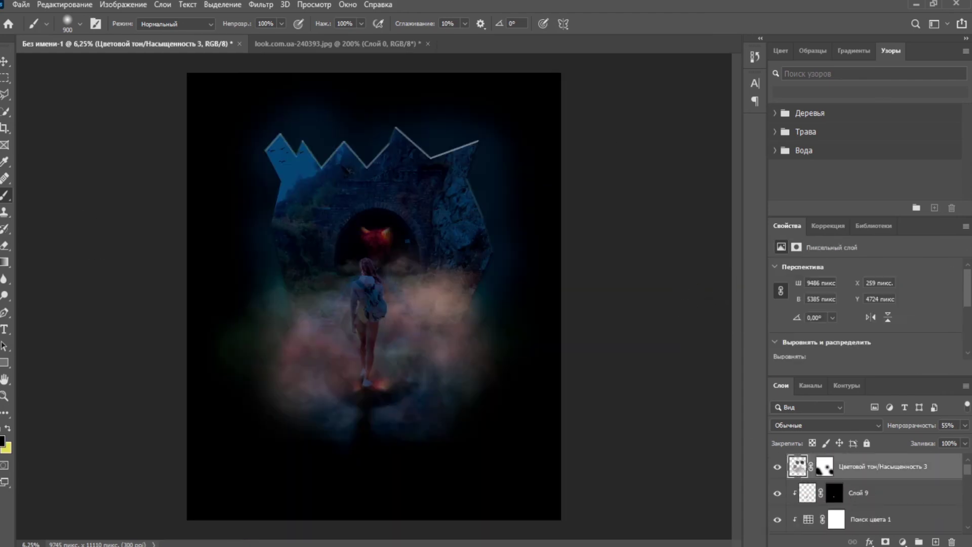
pyautogui.hotkey('ctrl', 'alt', 'shift', 'e')
pyautogui.click(260, 4)
pyautogui.click(276, 55)
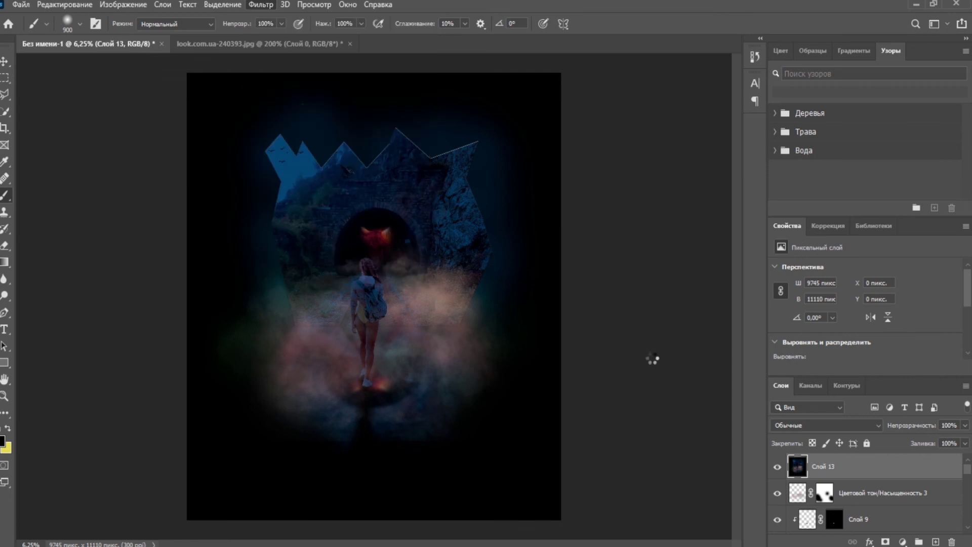